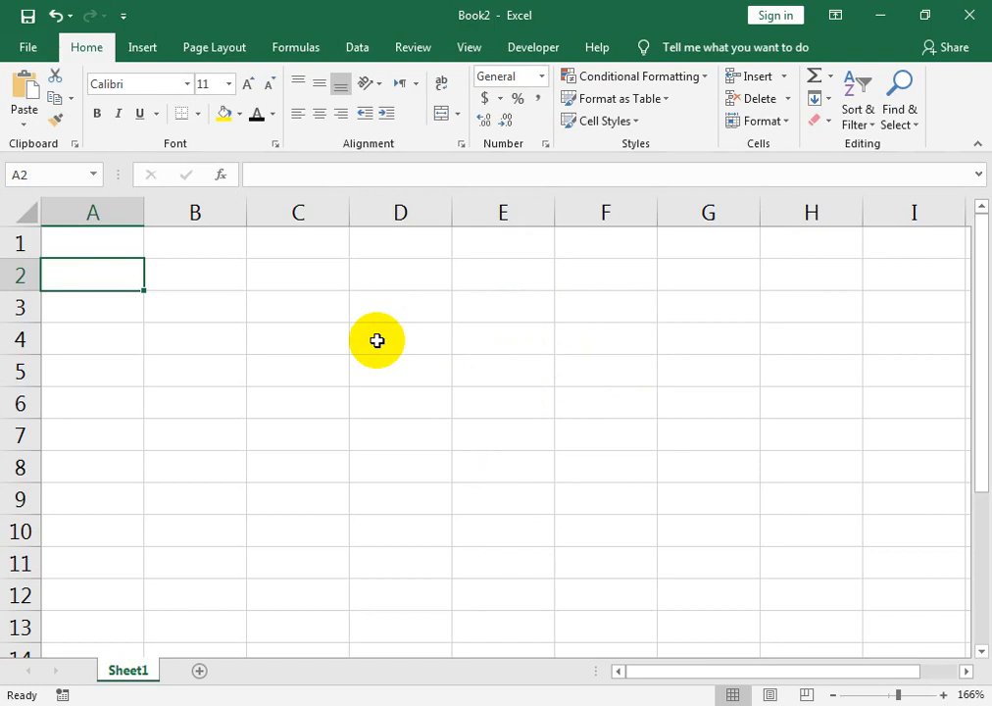
# - Enter the column heading "S no" in cell A4
pyautogui.press('Down')
pyautogui.press('Down')
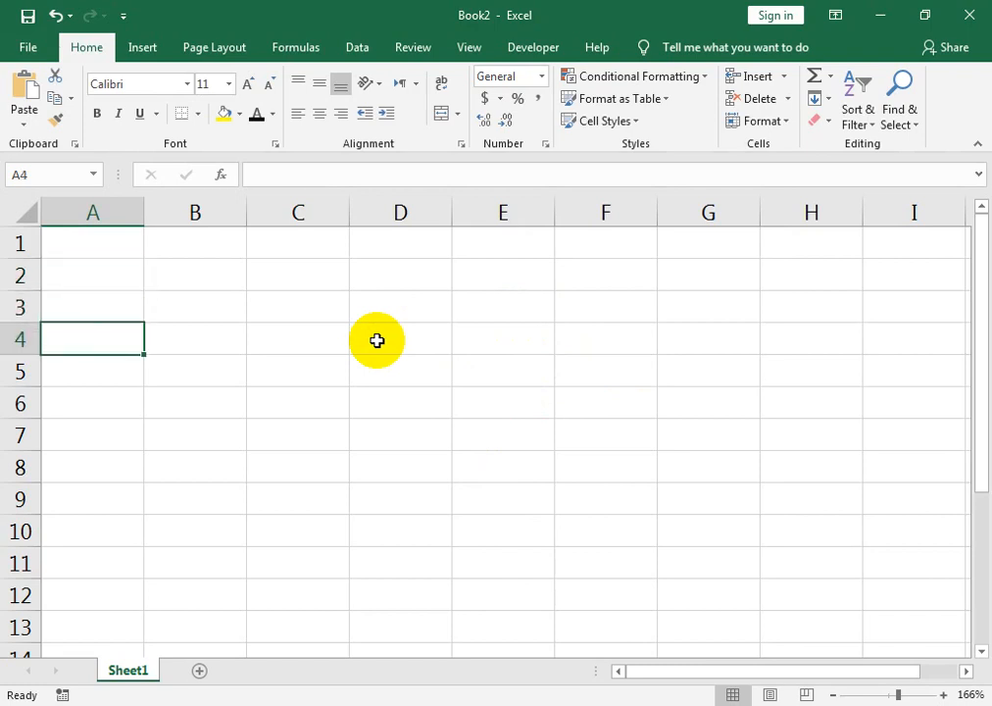
pyautogui.write('S mo')
pyautogui.press('Tab')
pyautogui.press('Left')
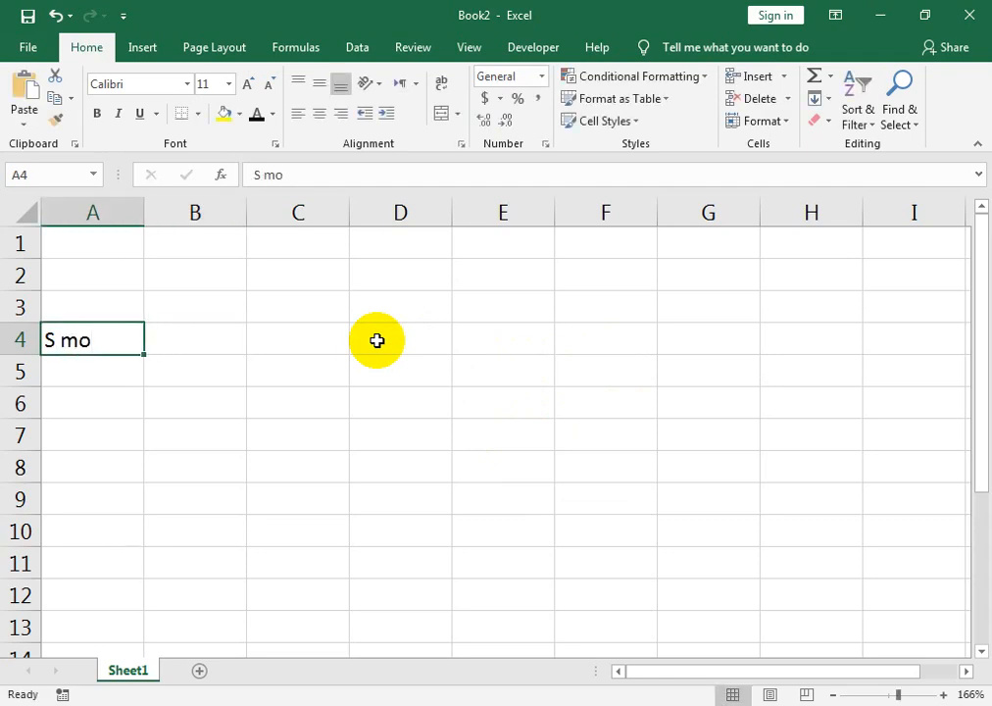
pyautogui.press('F2')
pyautogui.press('BackSpace')
pyautogui.press('BackSpace')
pyautogui.press('BackSpace')
pyautogui.write('no')
pyautogui.press('Tab')
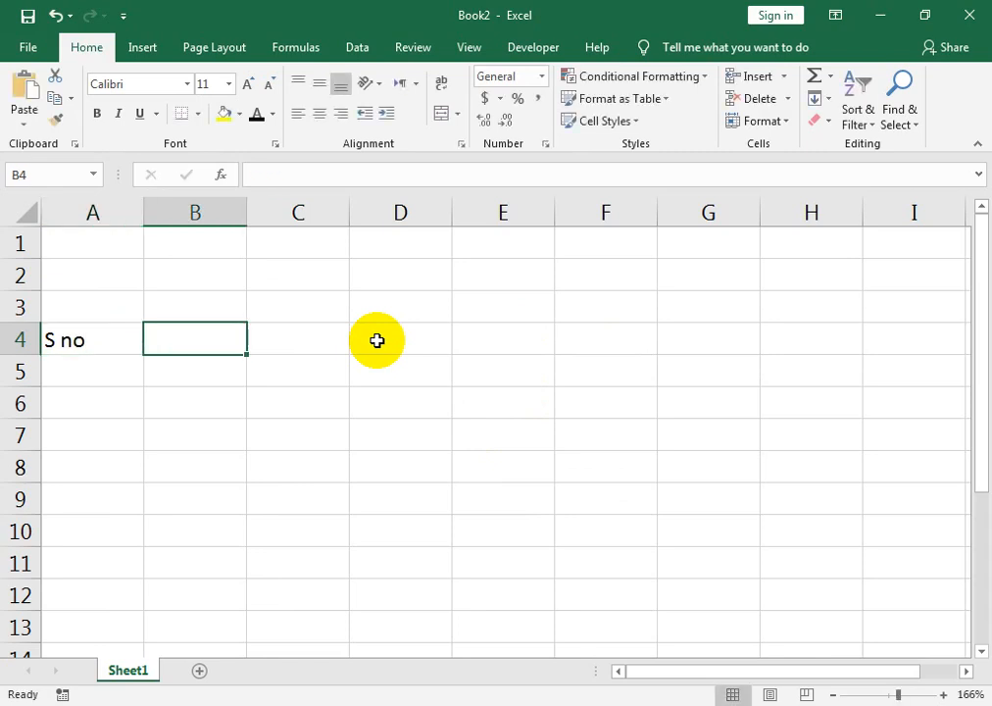
# - Enter the headings "Product" in B4 and "unit Price" in C4
pyautogui.write('Produ')
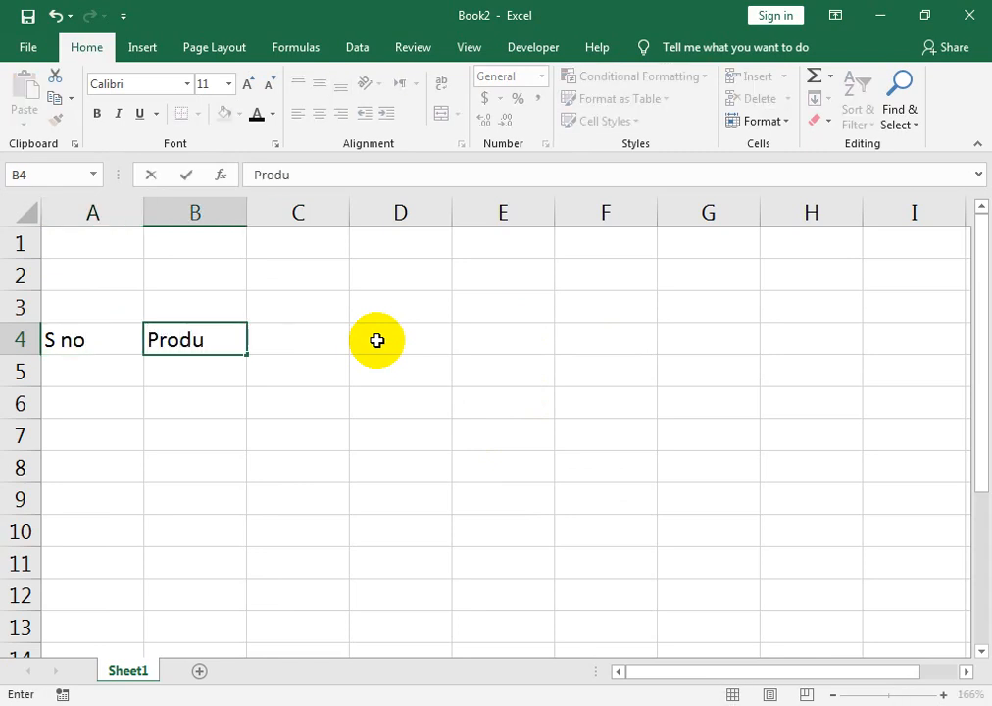
pyautogui.write('ct')
pyautogui.press('Tab')
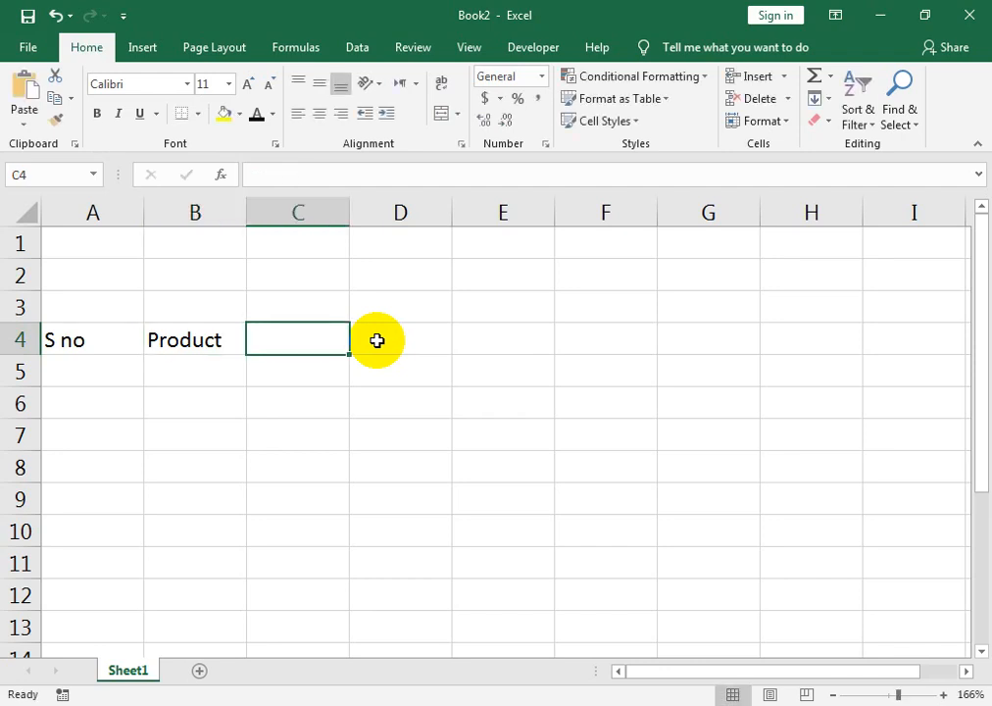
pyautogui.write('u')
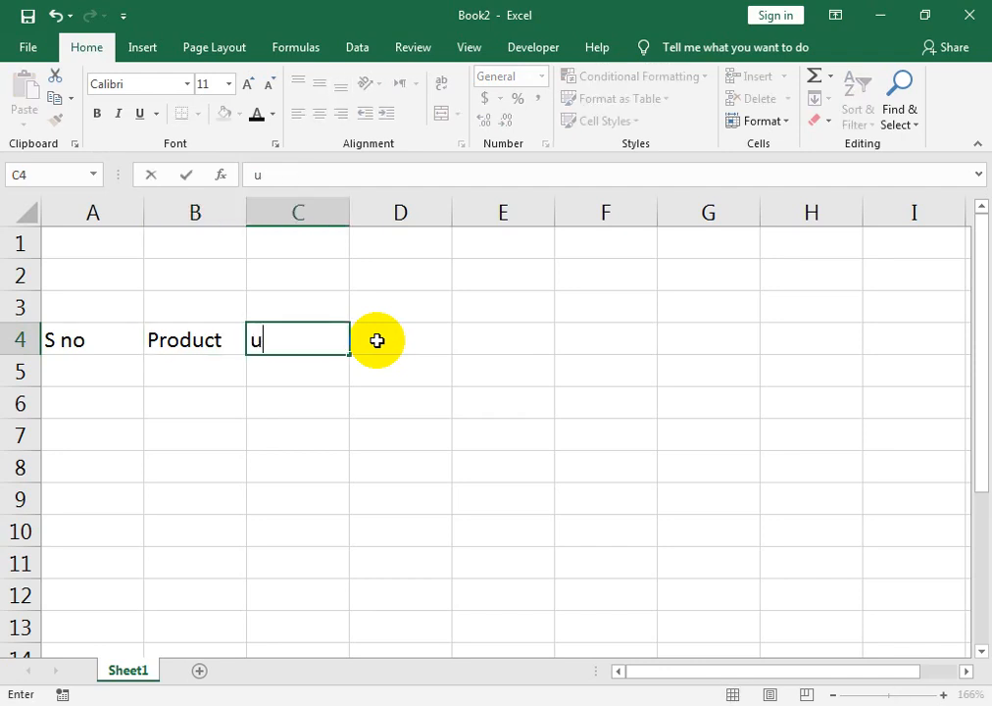
pyautogui.write('nit Price')
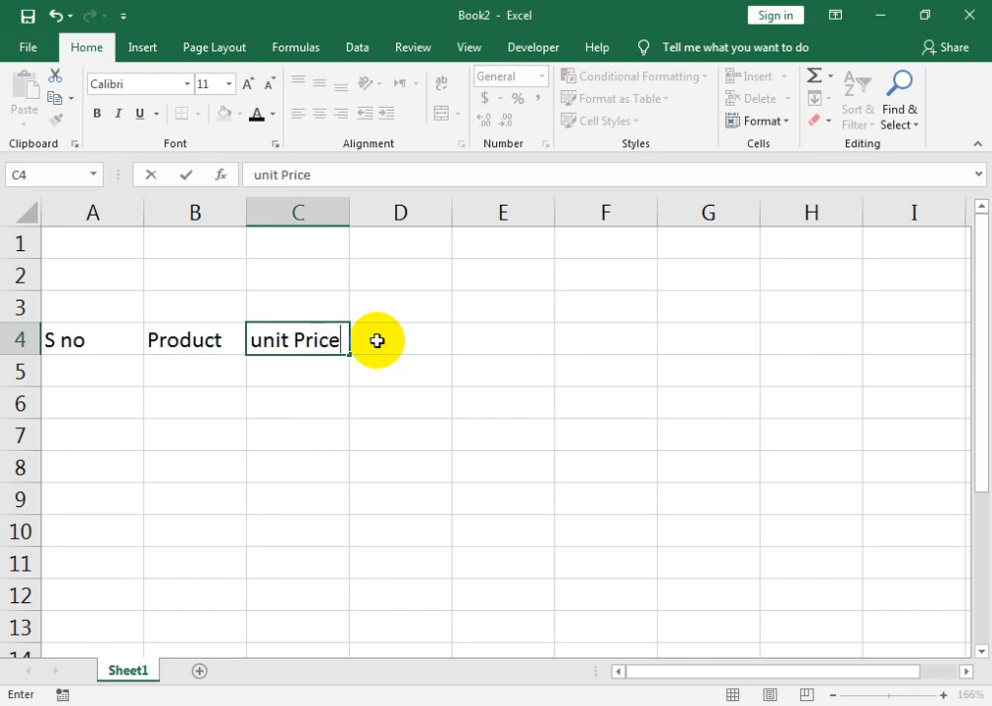
pyautogui.press('Tab')
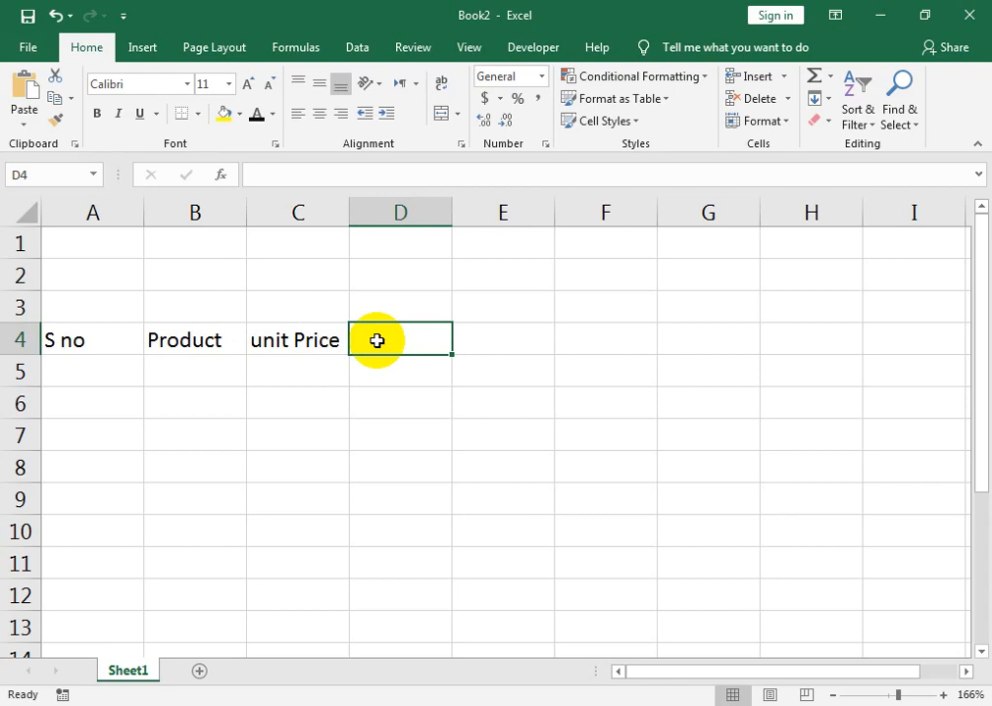
# - Enter the heading "Qty in Hand" in D4 and autofit column D to it
pyautogui.write('Q')
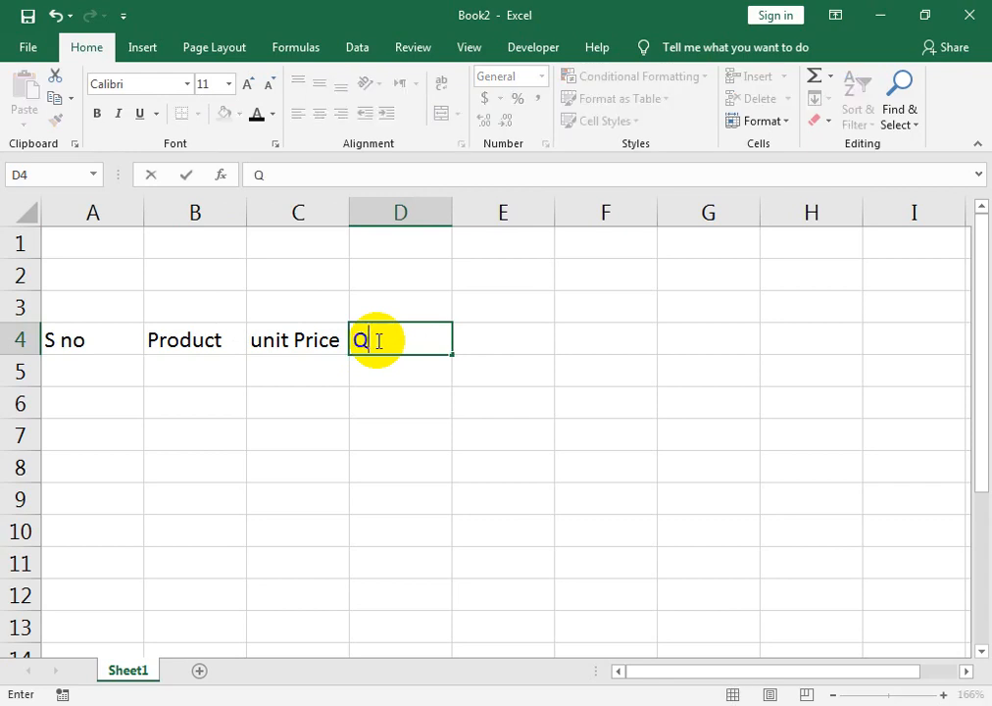
pyautogui.write('ty in Hand')
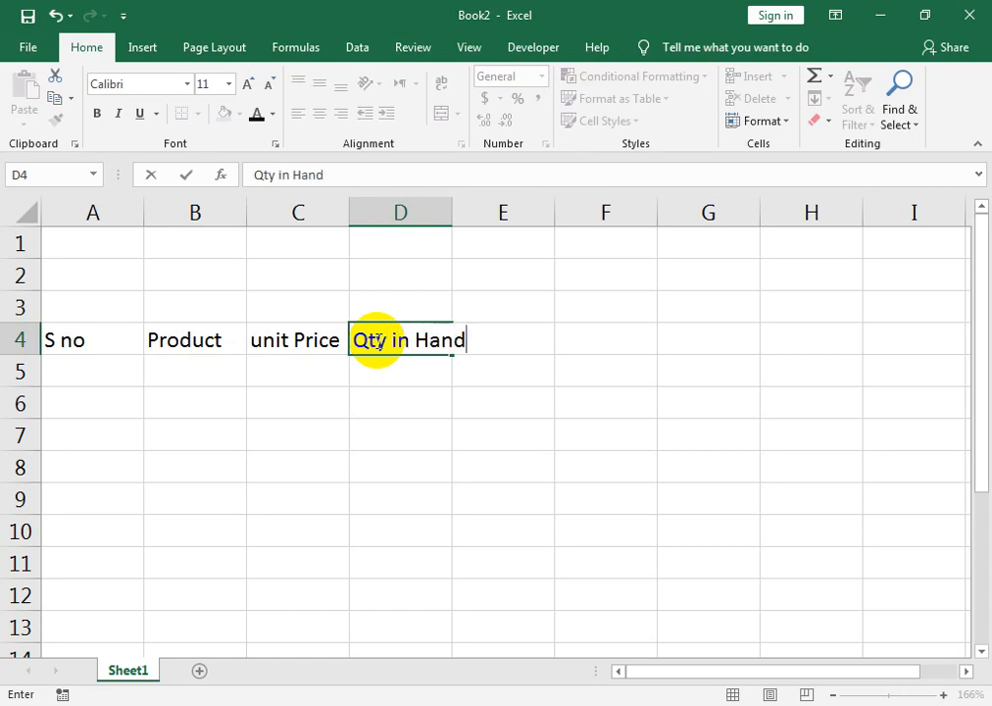
pyautogui.press('Tab')
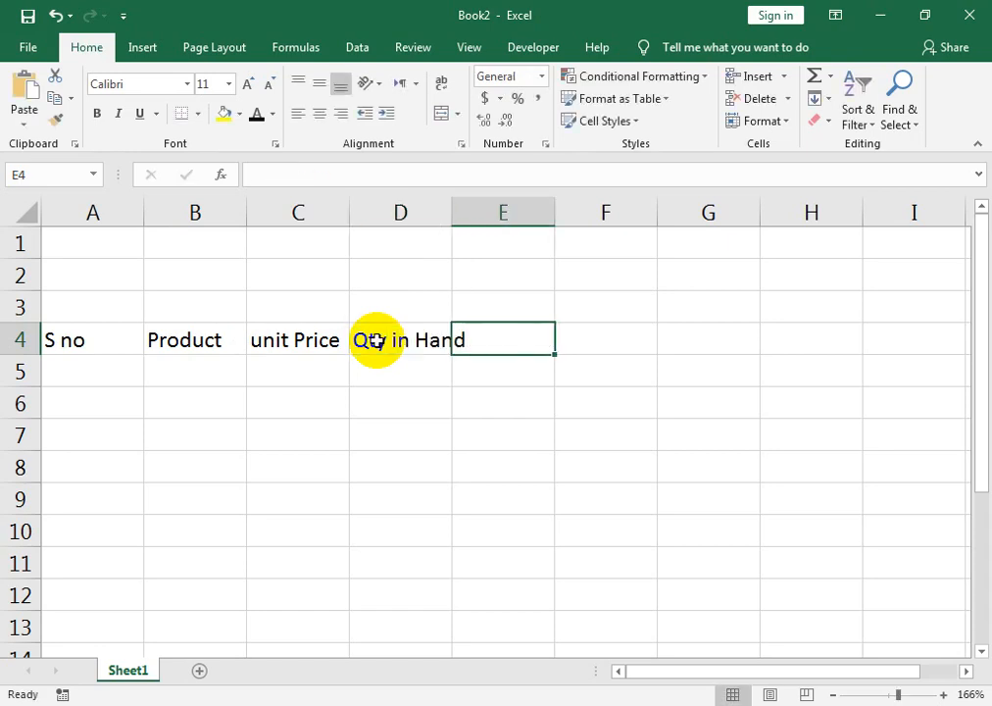
pyautogui.doubleClick(451, 203)
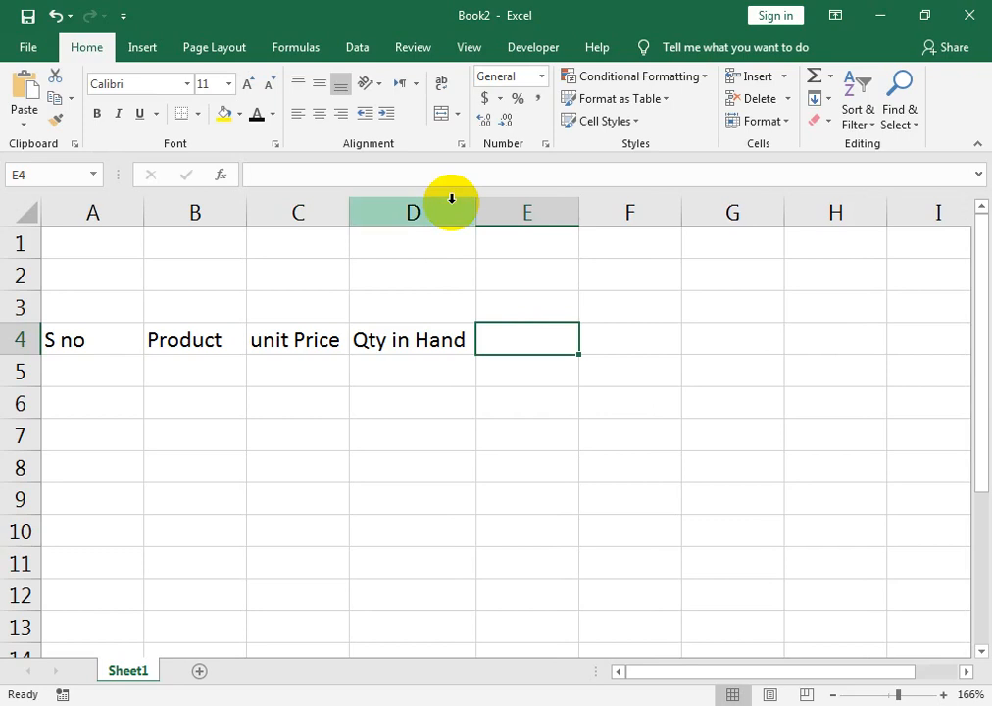
# - Enter the headings "Sale Qty" in E4 and "Sales Amount" in F4
pyautogui.write('s')
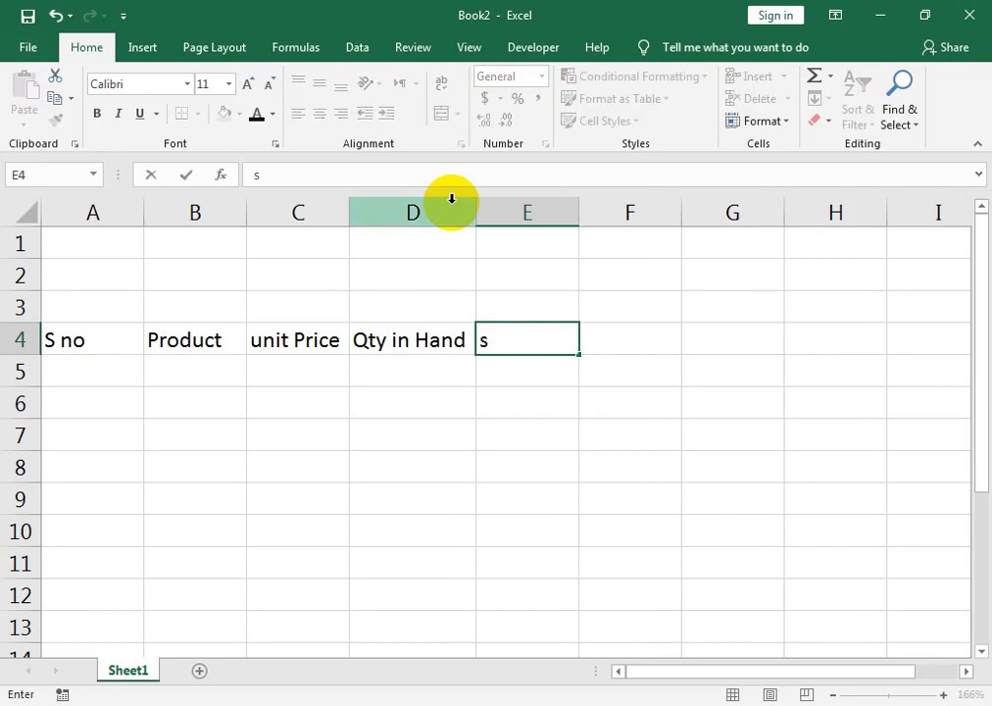
pyautogui.press('BackSpace')
pyautogui.write('Sale Qty')
pyautogui.press('Tab')
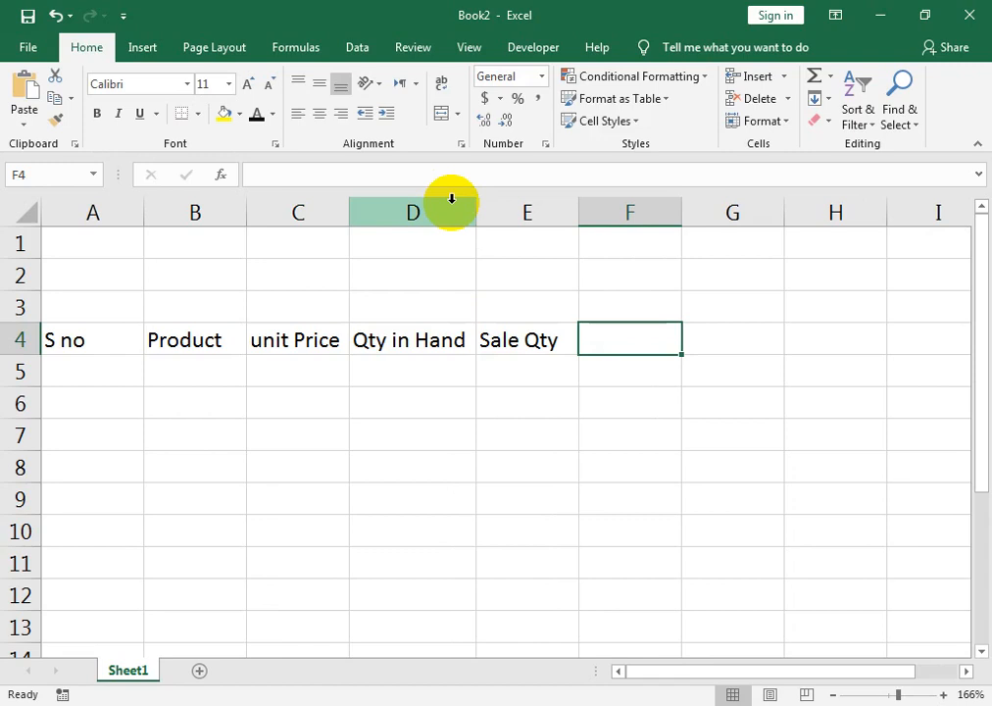
pyautogui.write('Sales Amount')
pyautogui.press('Tab')
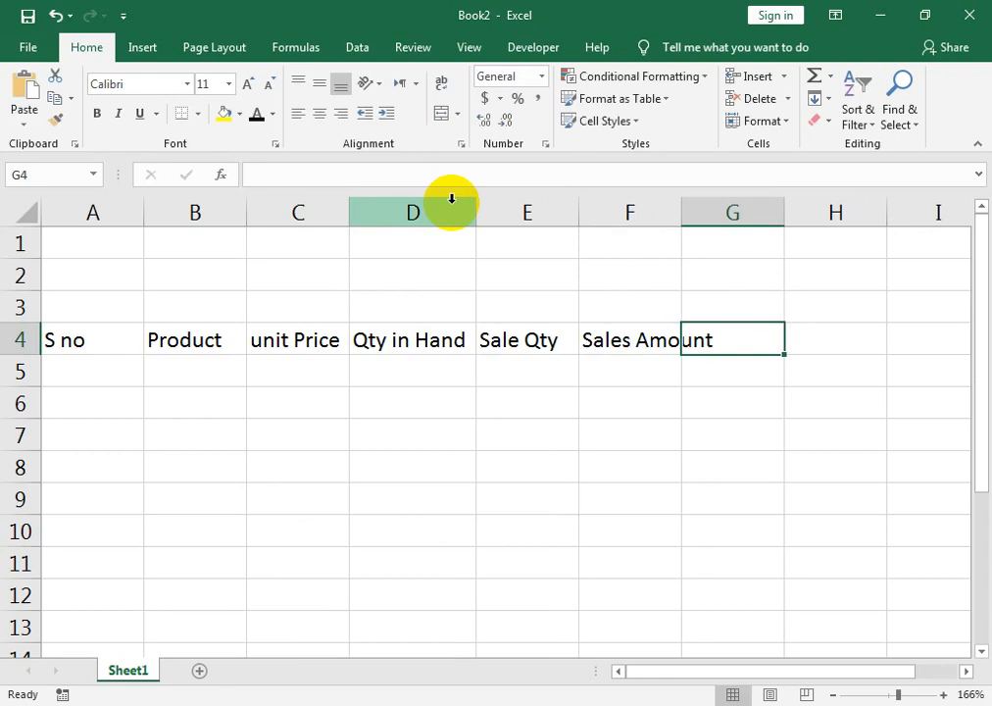
# - Move the "Sales Amount" heading from F4 to G4 and enter "Stock Amount" in F4
pyautogui.press('Left')
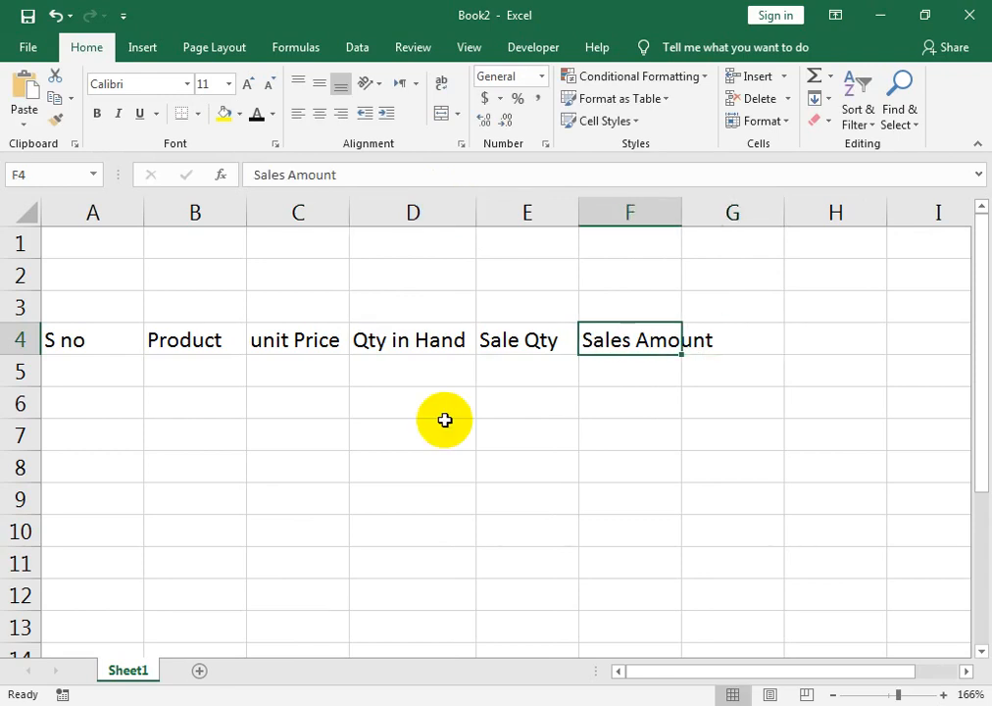
pyautogui.hotkey('ctrl', 'x')
pyautogui.press('Right')
pyautogui.hotkey('ctrl', 'v')
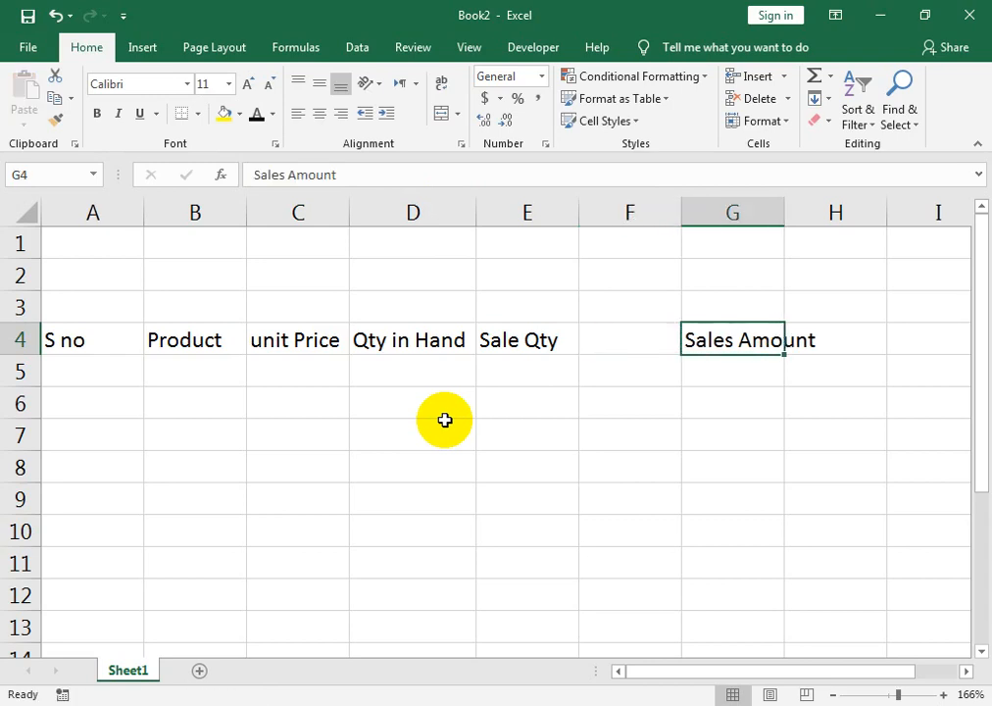
pyautogui.press('Left')
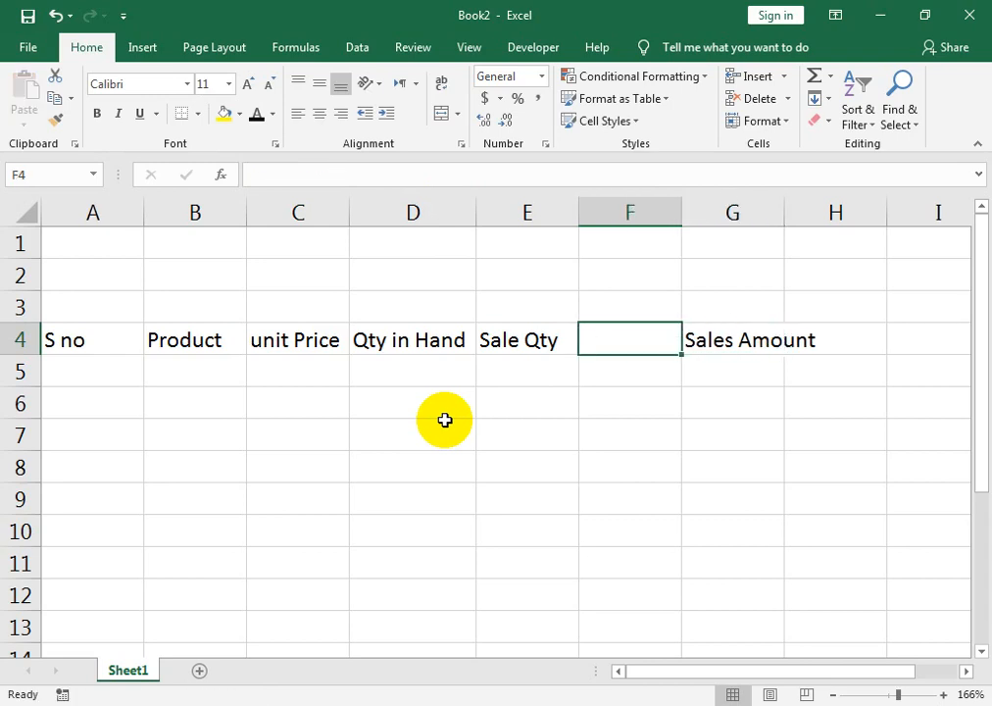
pyautogui.write('St')
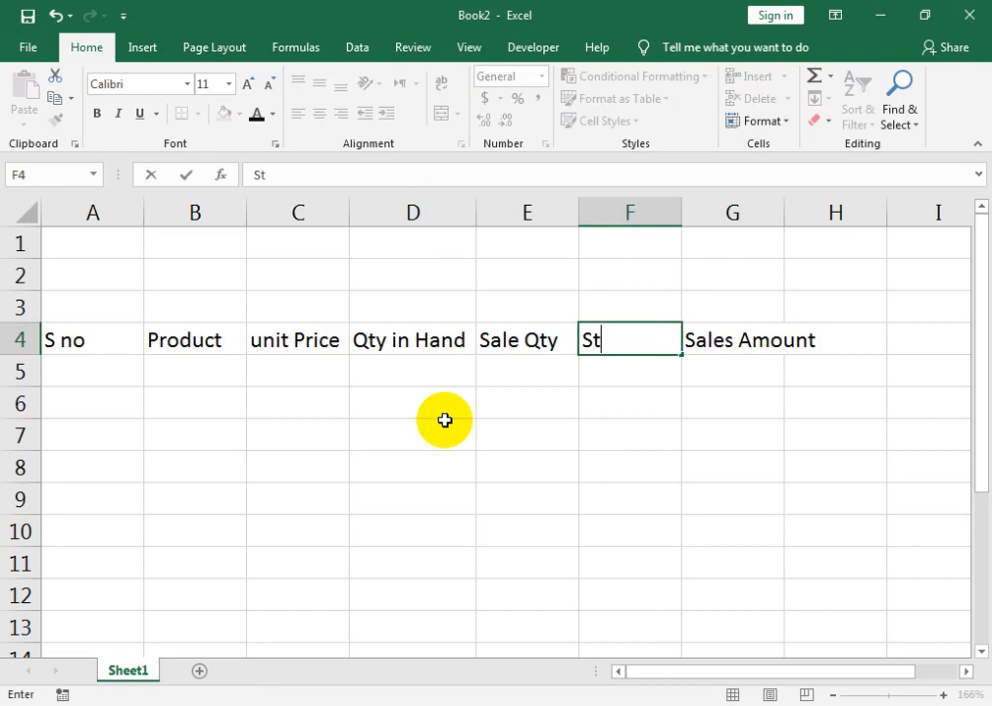
pyautogui.write('ock Amount')
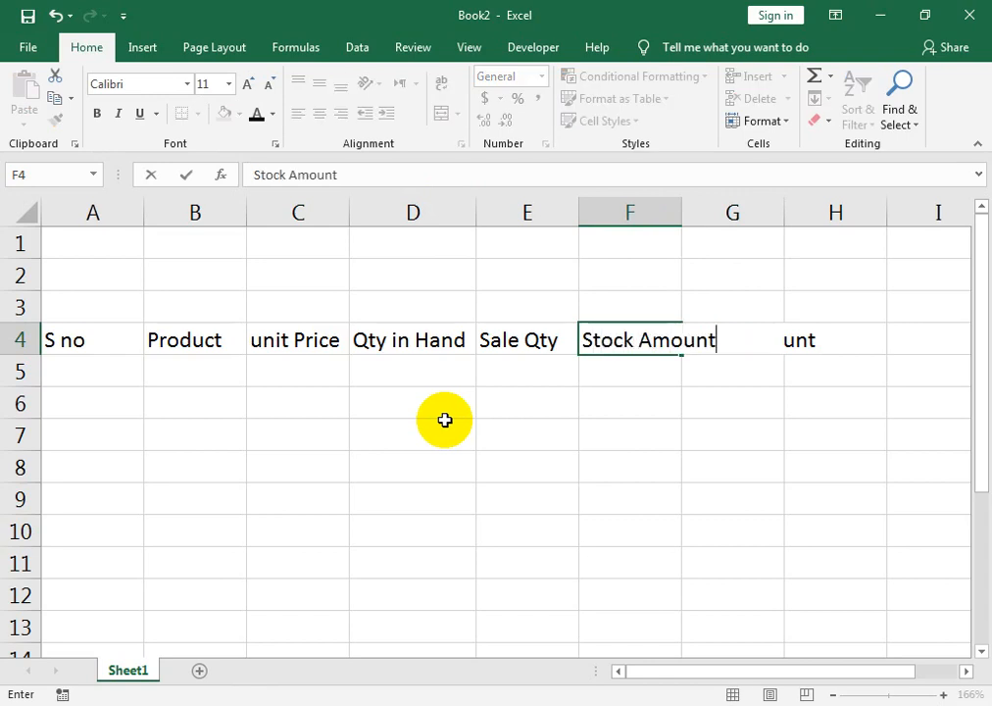
pyautogui.press('Right')
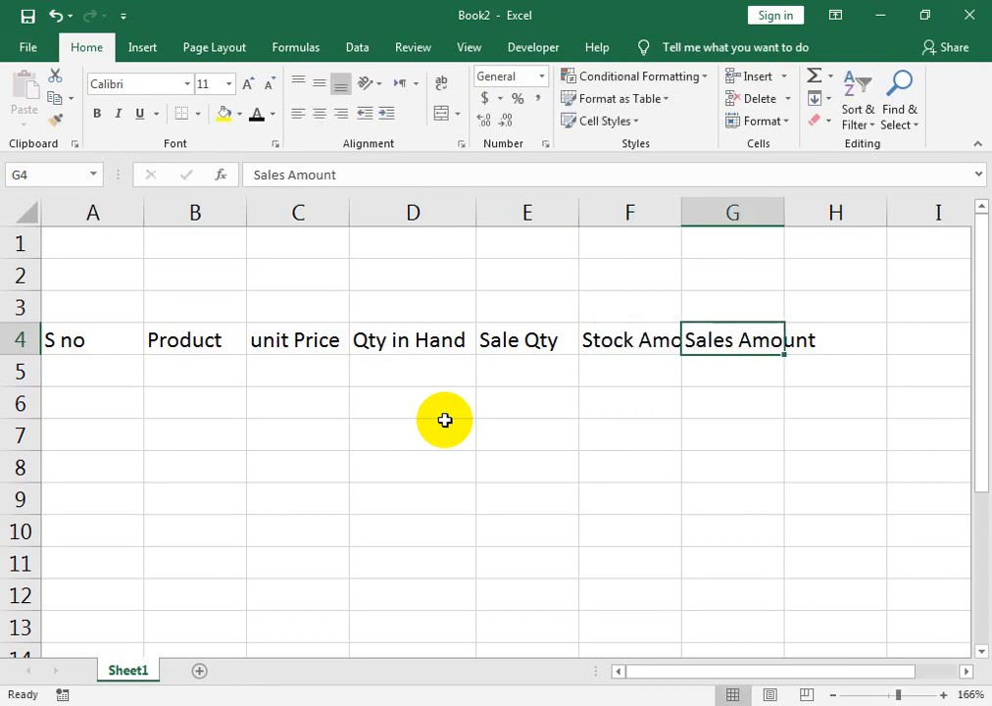
pyautogui.press('Left')
pyautogui.press('Left')
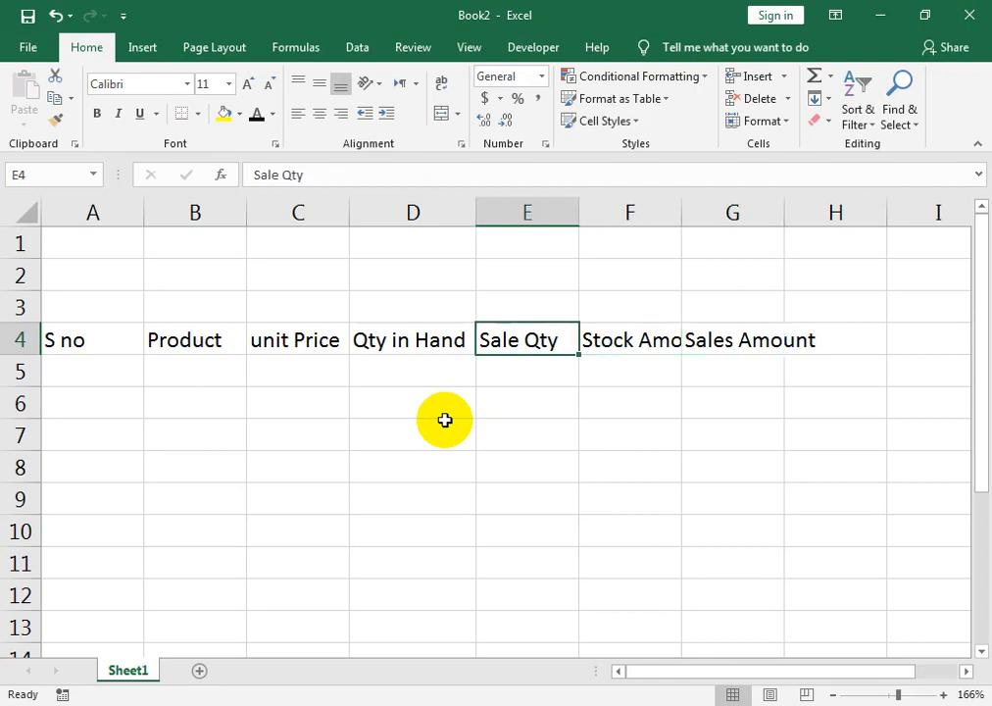
pyautogui.press('Right')
pyautogui.press('Left')
pyautogui.press('Right')
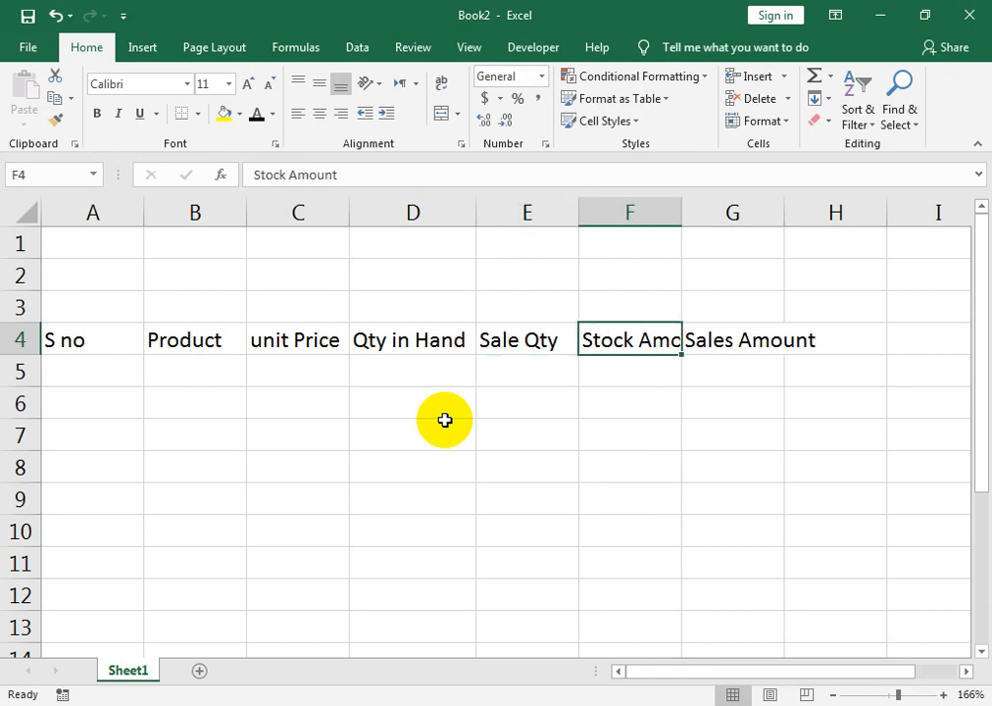
# - Autofit columns F and G to the width of their headings
pyautogui.doubleClick(683, 206)
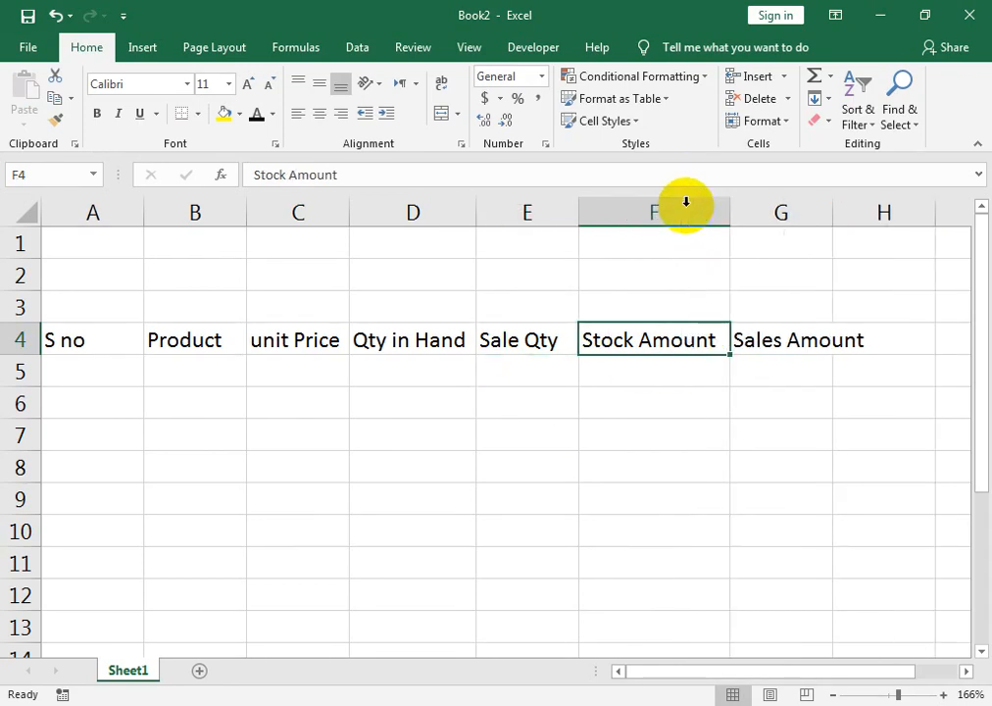
pyautogui.doubleClick(840, 206)
# - Enter the headings "Remaining" in H4 and "Demand" in I4
pyautogui.click(901, 339)
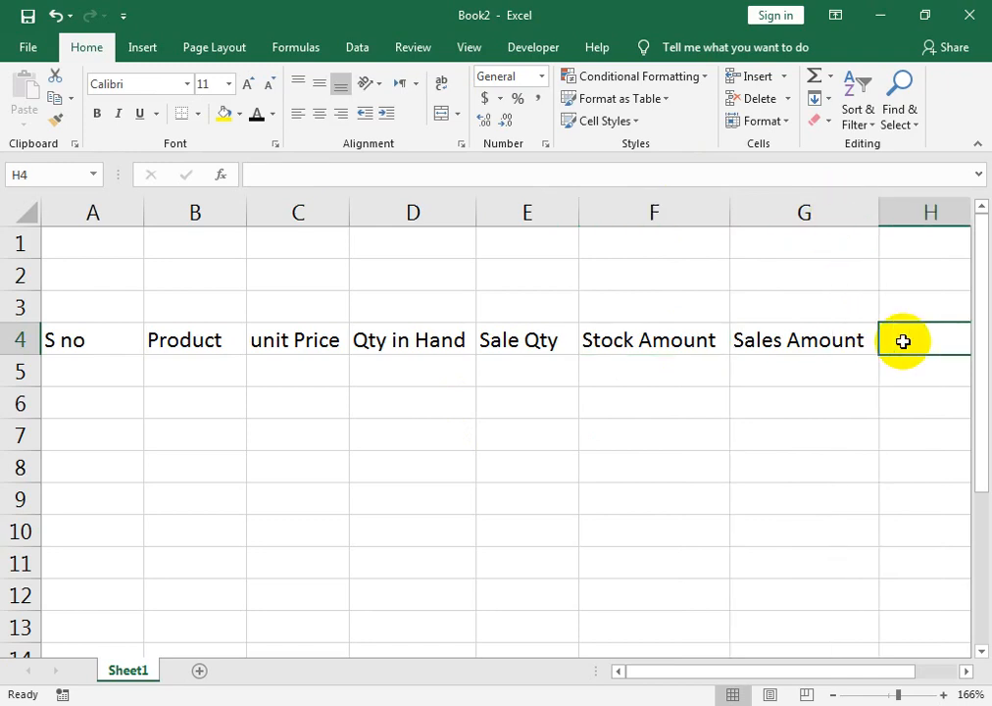
pyautogui.write('Remaining')
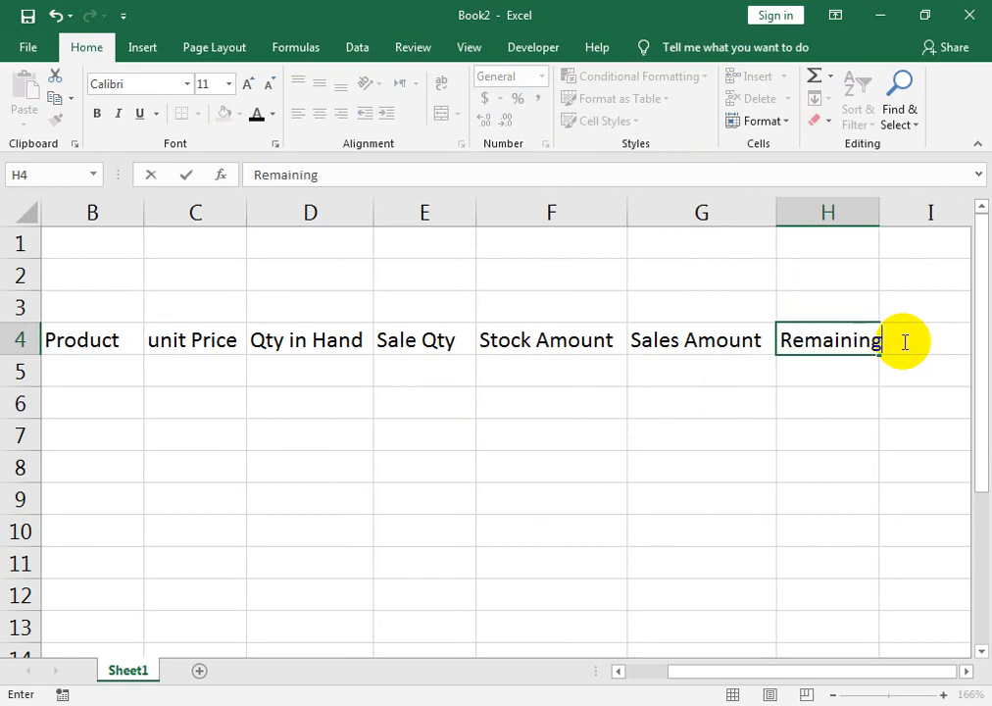
pyautogui.press('Tab')
pyautogui.write('D')
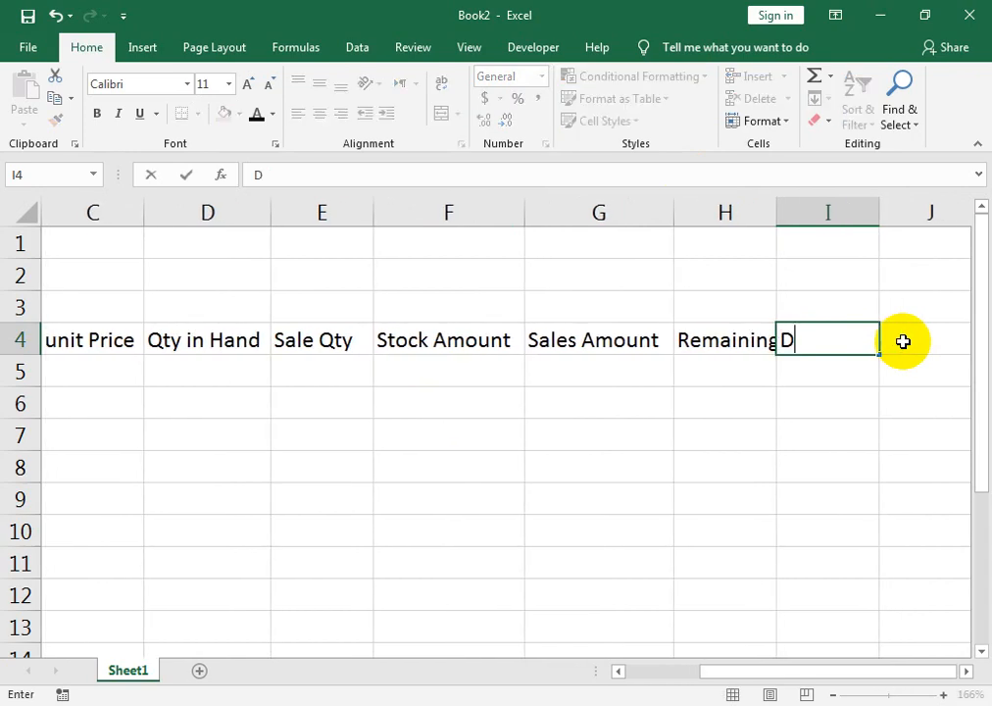
pyautogui.write('emand')
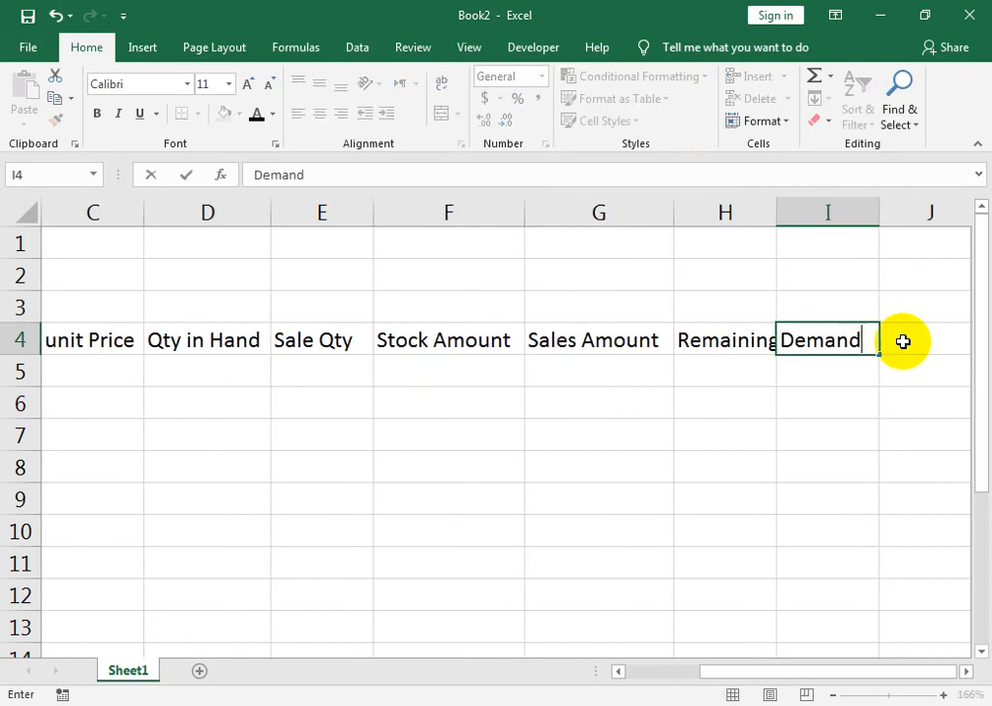
pyautogui.press('Return')
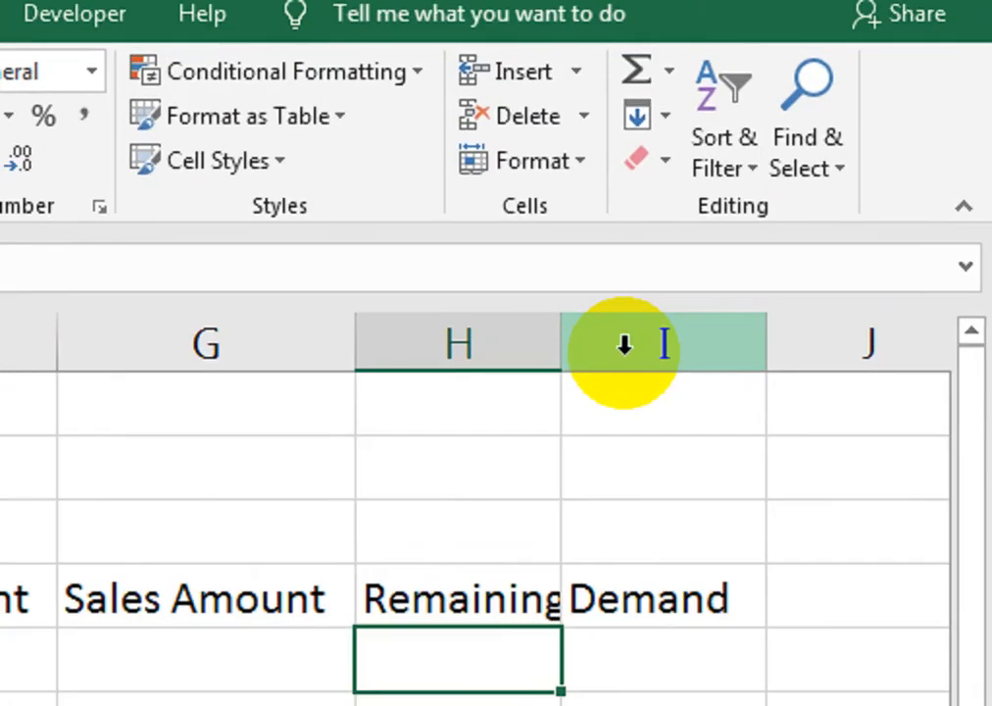
# - Autofit columns A through I to the width of their contents
pyautogui.moveTo(808, 213); pyautogui.dragTo(3, 253)
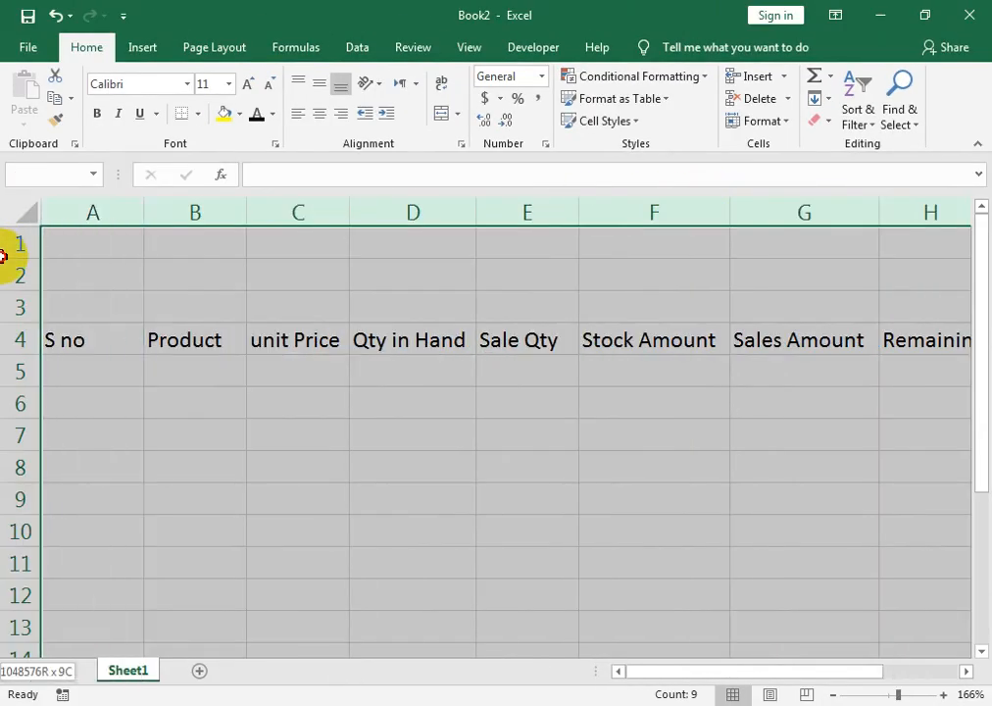
pyautogui.doubleClick(144, 207)
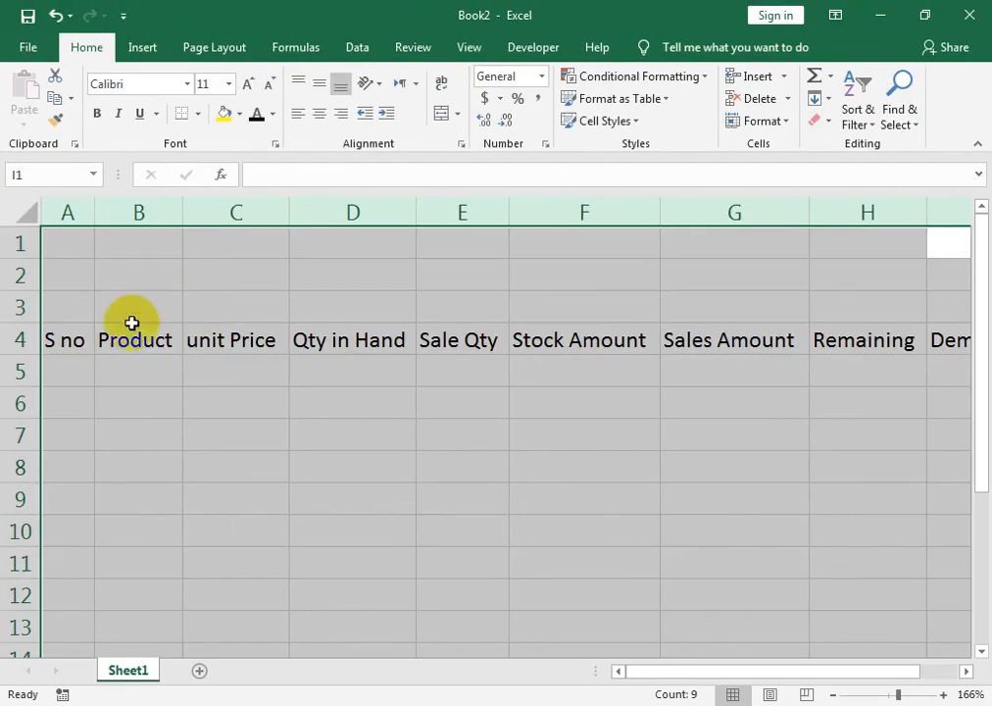
# - Apply all borders to the range A4:I13 and center its contents horizontally
pyautogui.moveTo(78, 339); pyautogui.dragTo(940, 628)
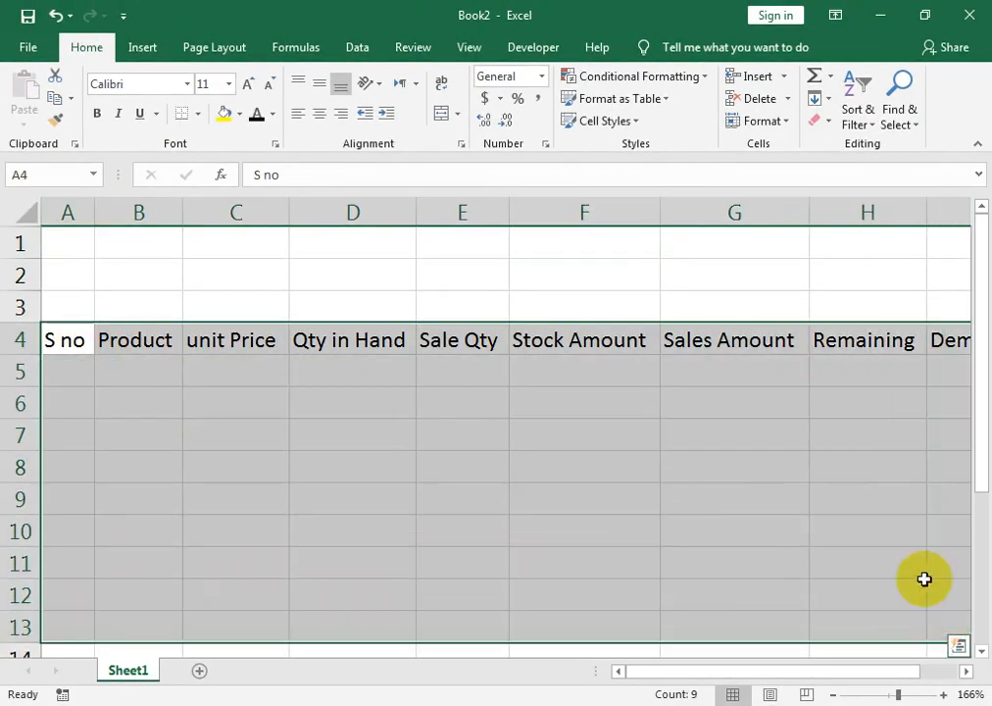
pyautogui.click(470, 49)
pyautogui.click(487, 94)
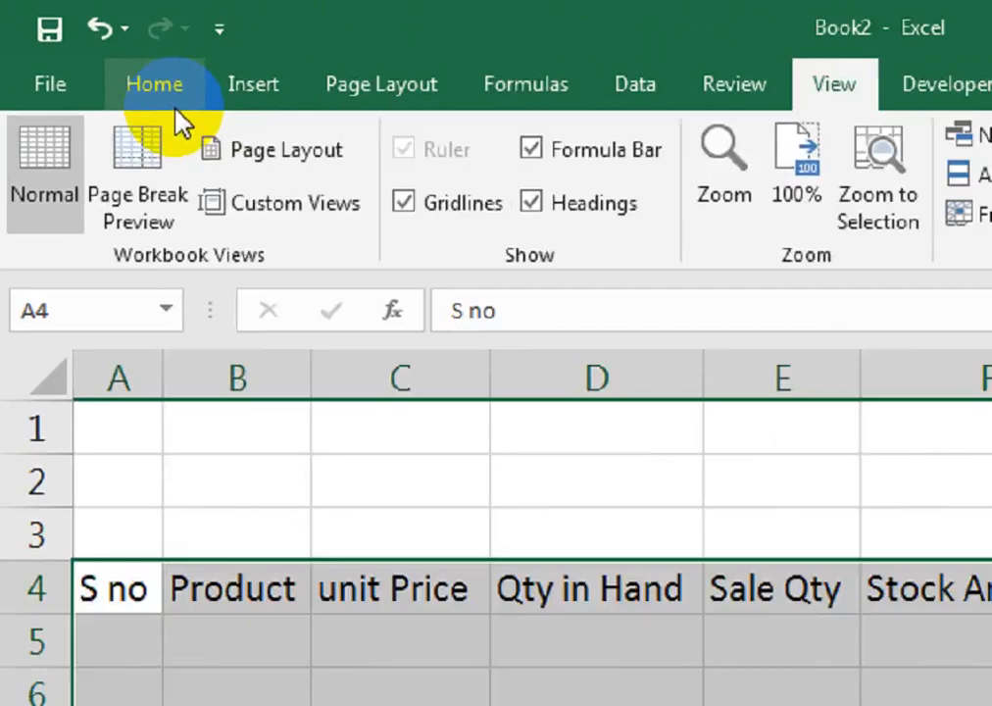
pyautogui.click(96, 55)
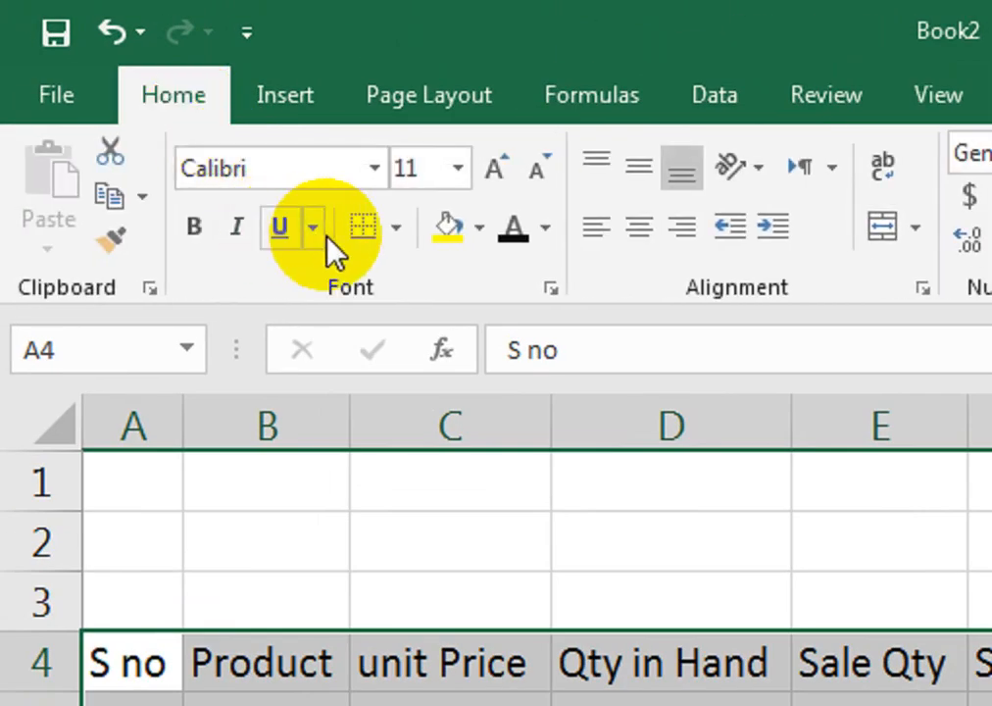
pyautogui.click(391, 229)
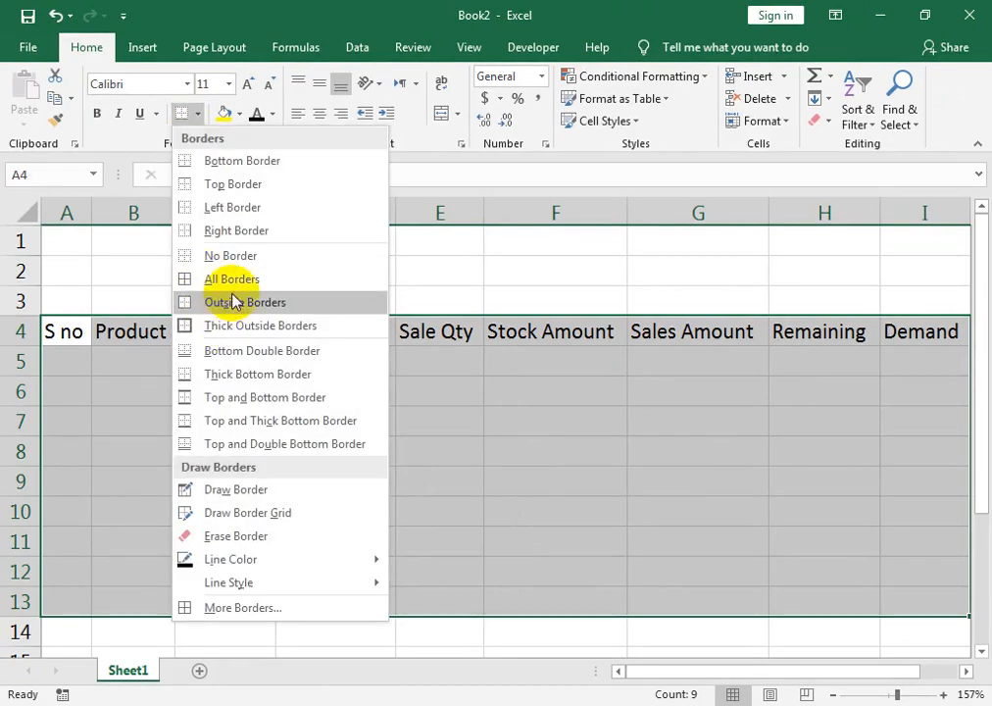
pyautogui.click(231, 280)
pyautogui.click(324, 113)
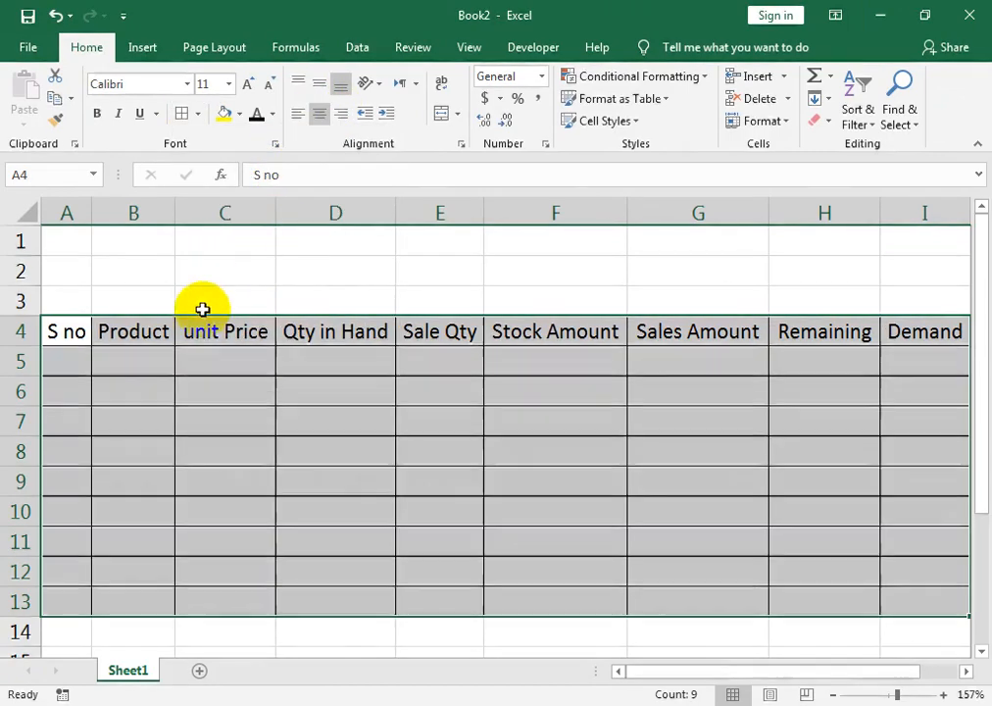
# - Format the header row A4:I4 with a dark blue fill and bold white text at font size 10
pyautogui.moveTo(62, 336); pyautogui.dragTo(887, 333)
pyautogui.click(243, 115)
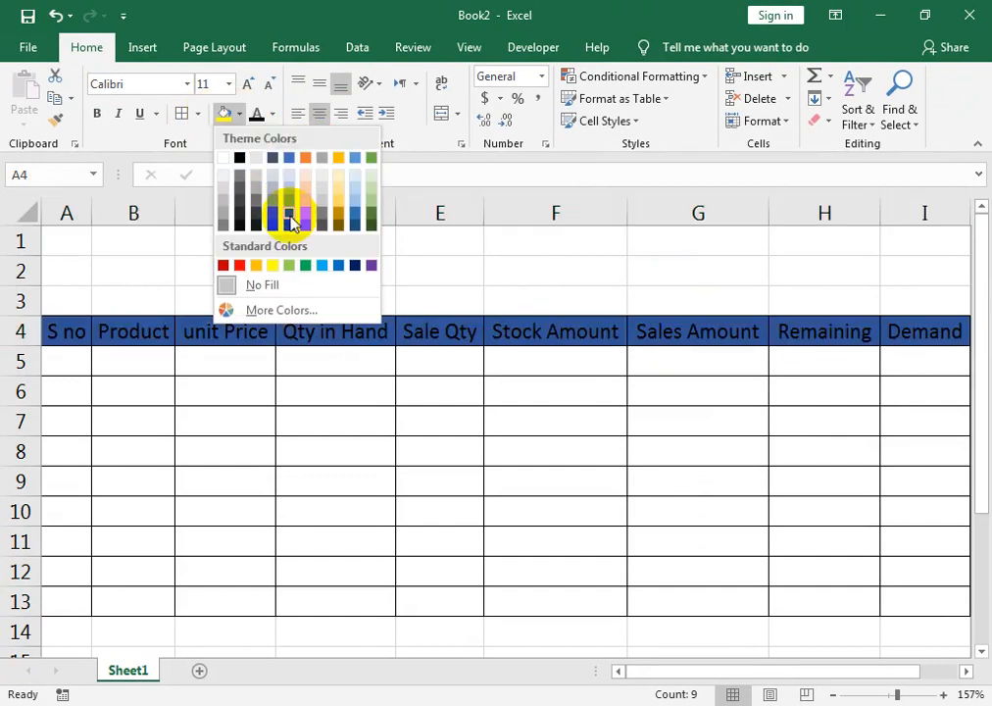
pyautogui.click(290, 224)
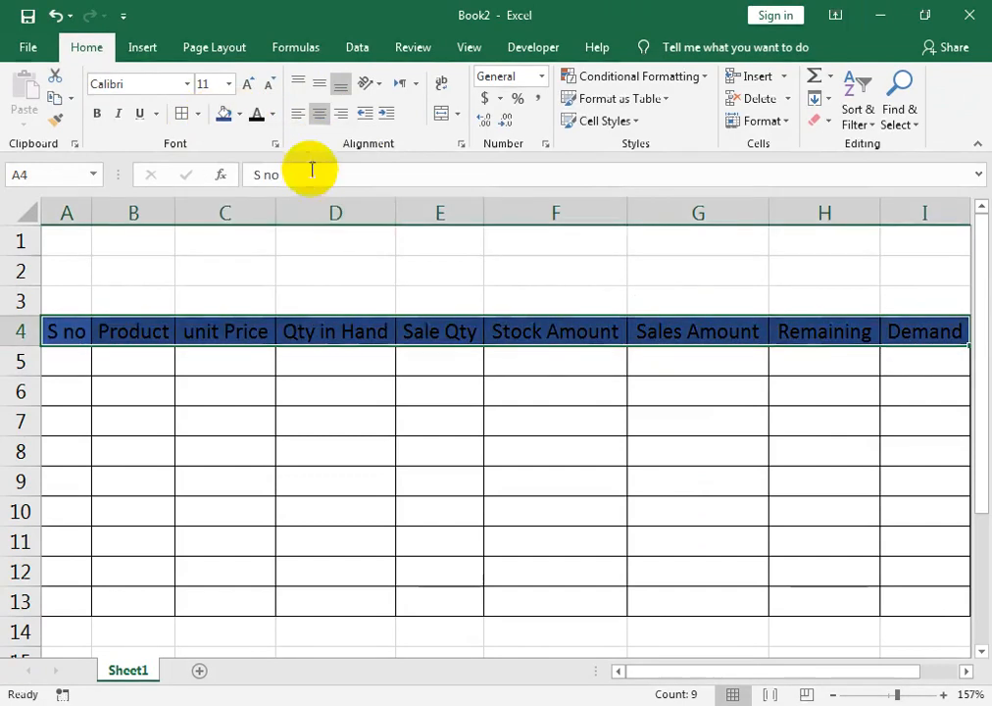
pyautogui.click(277, 116)
pyautogui.click(265, 177)
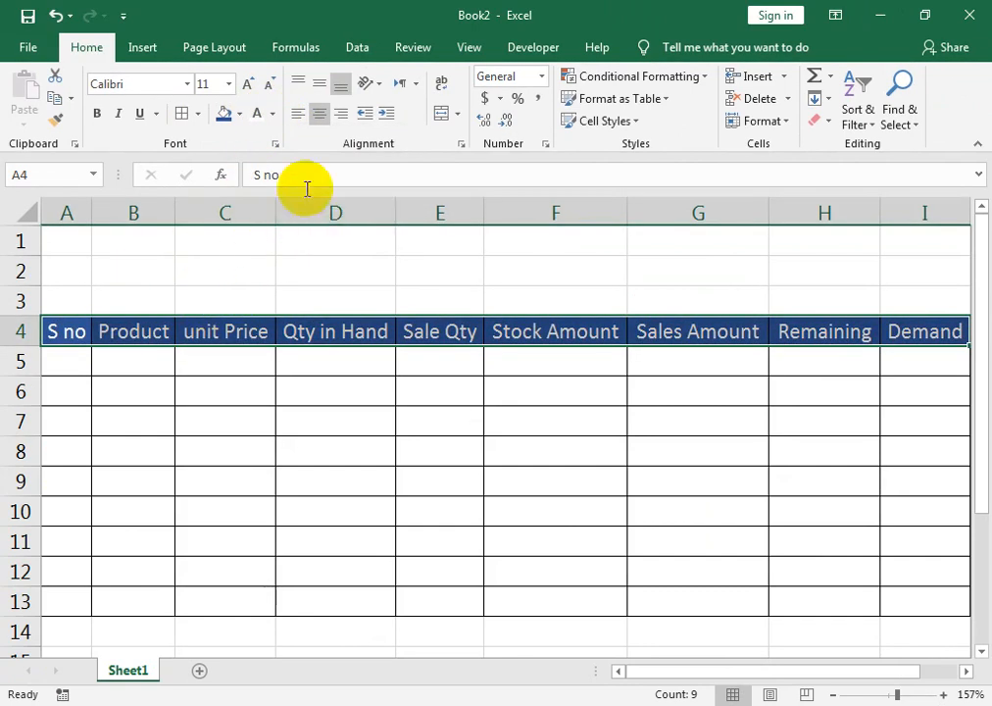
pyautogui.click(268, 84)
pyautogui.click(96, 114)
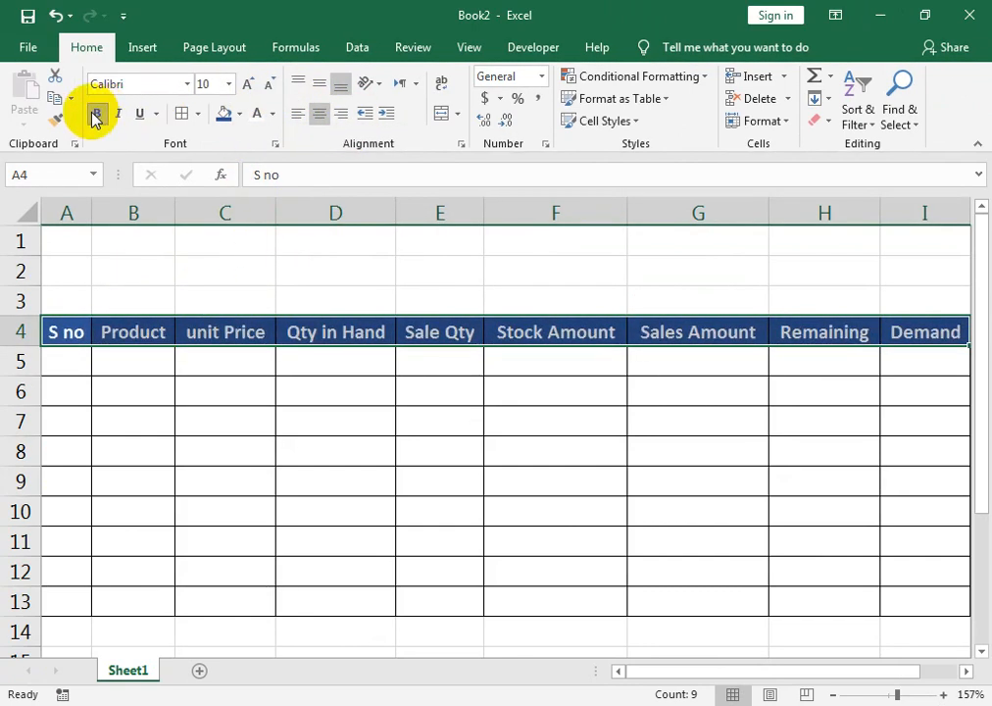
# - Enter 1 in A6 and 2 in A7, and extend the serial number series down to A13
pyautogui.click(79, 392)
pyautogui.press('Down')
pyautogui.write('2')
pyautogui.press('Return')
pyautogui.click(79, 390)
pyautogui.write('1')
pyautogui.press('Return')
pyautogui.click(78, 390)
pyautogui.moveTo(79, 390); pyautogui.dragTo(82, 604)
pyautogui.moveTo(74, 390); pyautogui.dragTo(83, 602)
# - Enter "product1" in B6, fill the series down to B13, and widen column B to fit the names
pyautogui.click(144, 381)
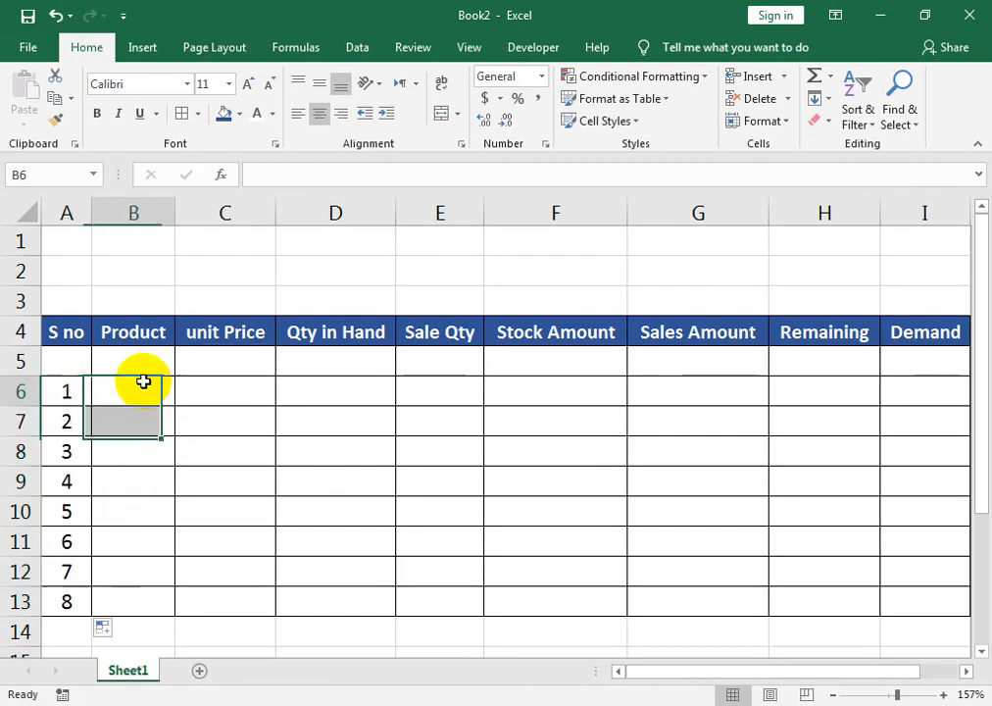
pyautogui.write('pr')
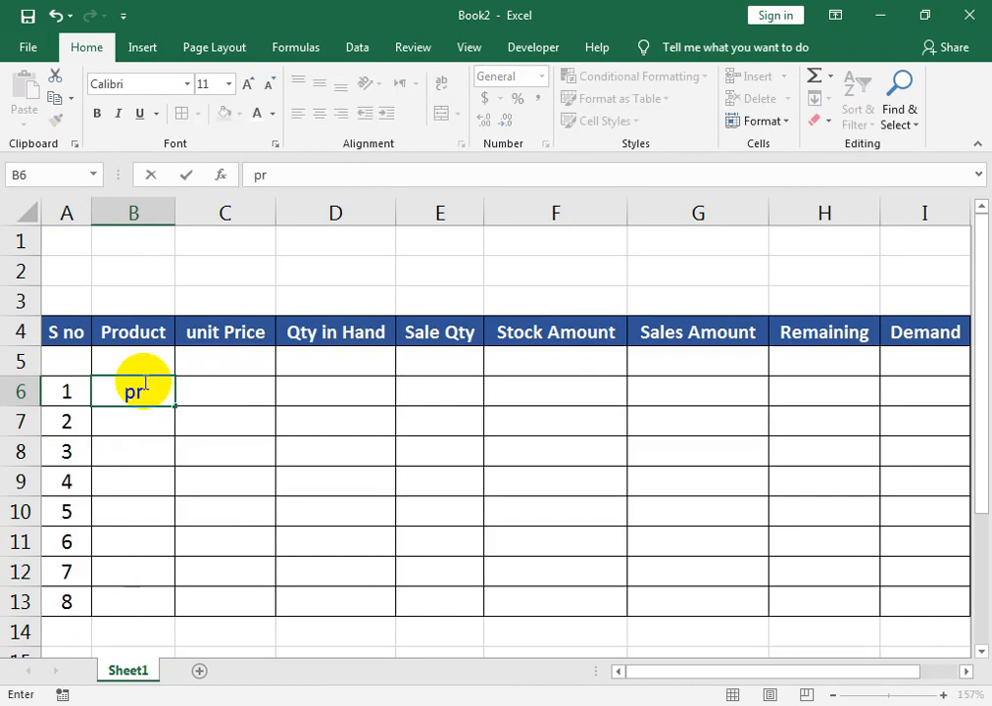
pyautogui.write('oduct1')
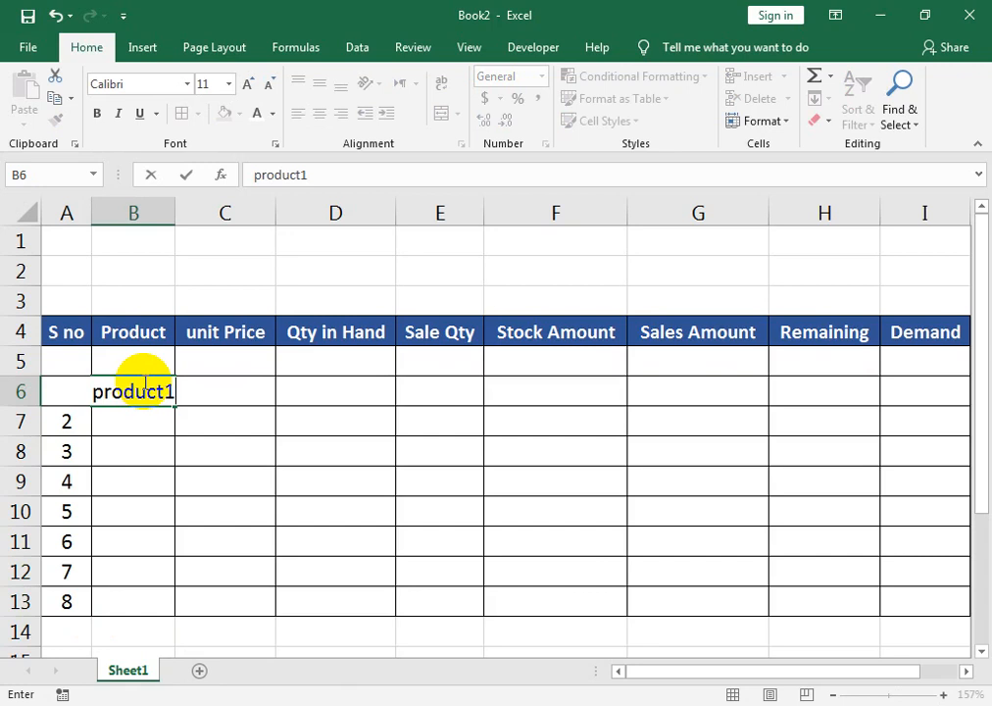
pyautogui.click(186, 412)
pyautogui.click(168, 395)
pyautogui.moveTo(174, 405); pyautogui.dragTo(160, 608)
pyautogui.moveTo(177, 213); pyautogui.dragTo(186, 213)
# - Enter the unit prices 250, 150, 100 and 80 in C6 through C9
pyautogui.click(232, 389)
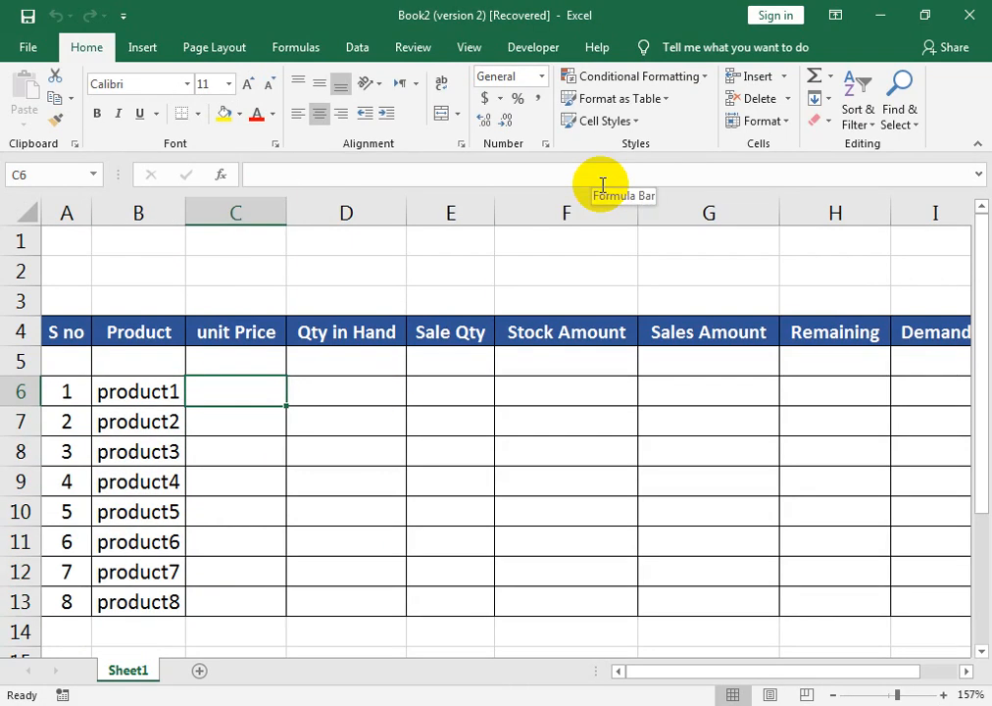
pyautogui.write('250')
pyautogui.press('Return')
pyautogui.write('150')
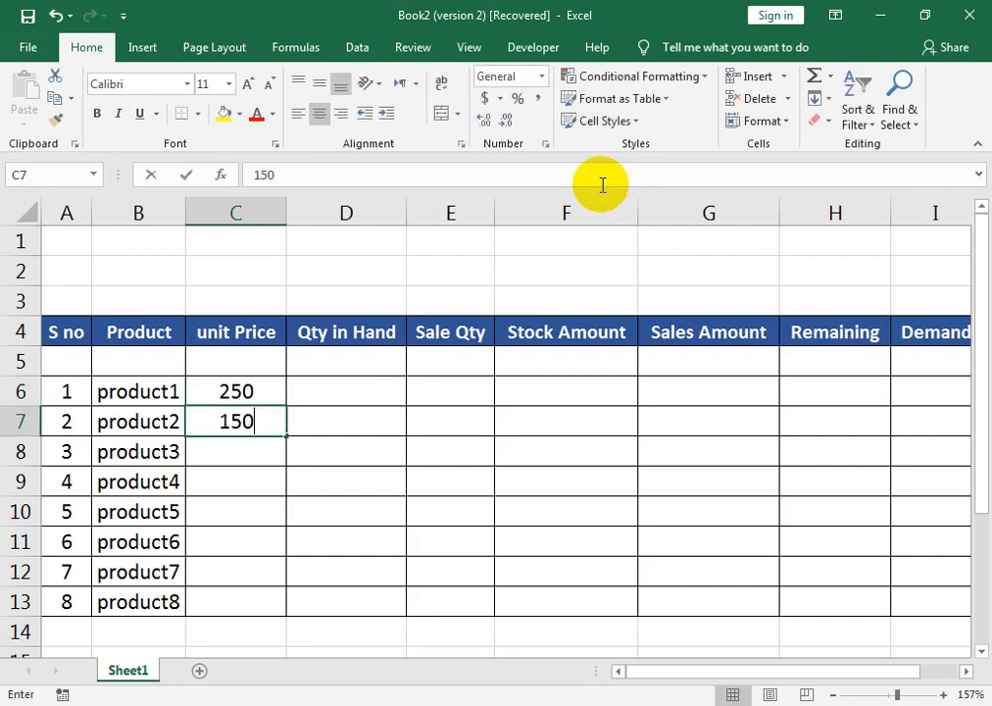
pyautogui.press('Return')
pyautogui.write('100')
pyautogui.press('Return')
pyautogui.write('80')
pyautogui.press('Return')
# - Enter the unit prices 160, 140, 180 and 300 in C10 through C13
pyautogui.write('160')
pyautogui.press('Return')
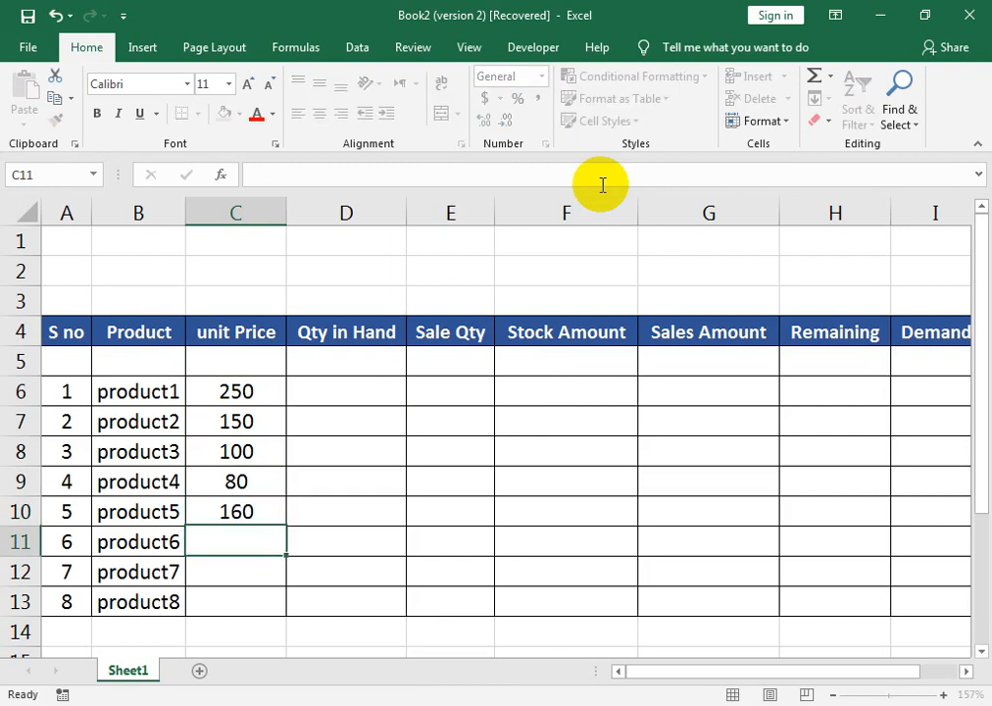
pyautogui.write('140')
pyautogui.press('Return')
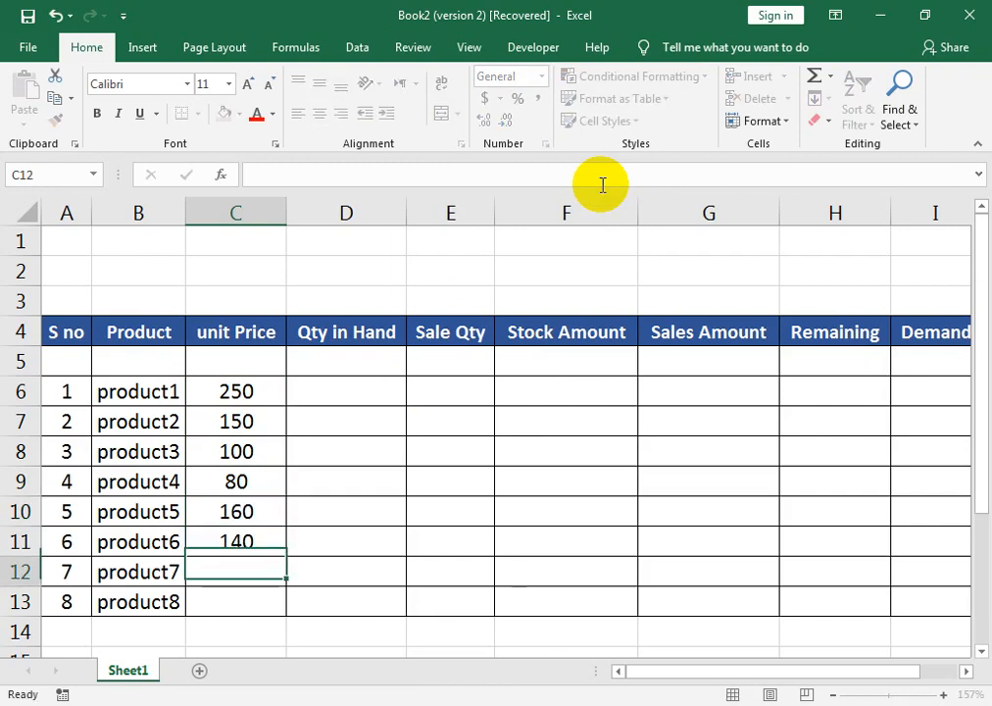
pyautogui.write('180')
pyautogui.press('Return')
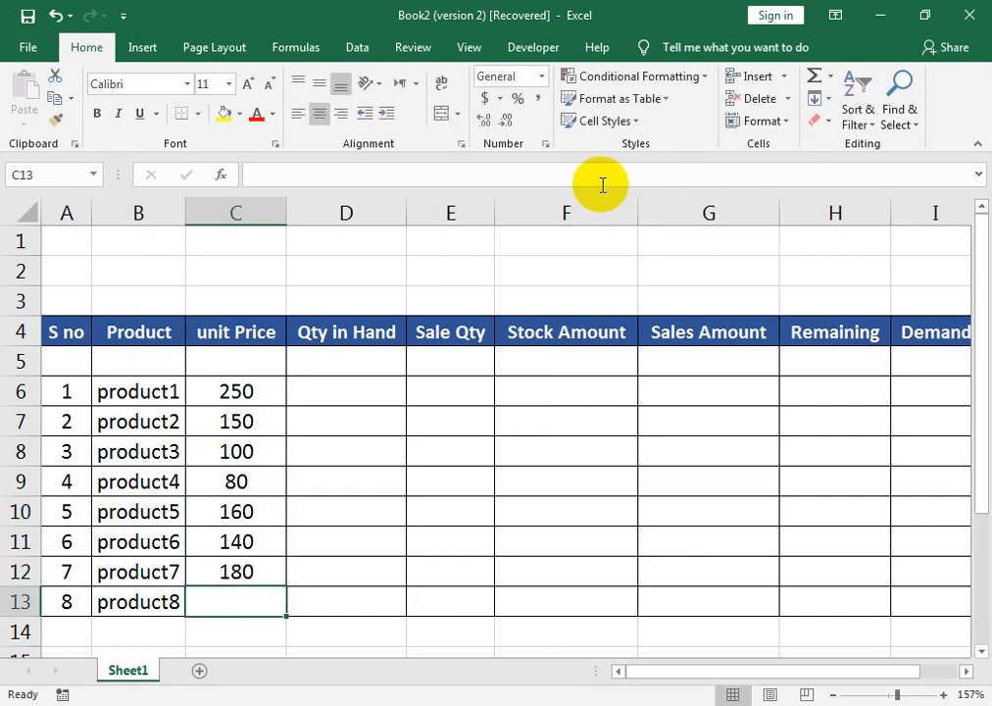
pyautogui.write('300')
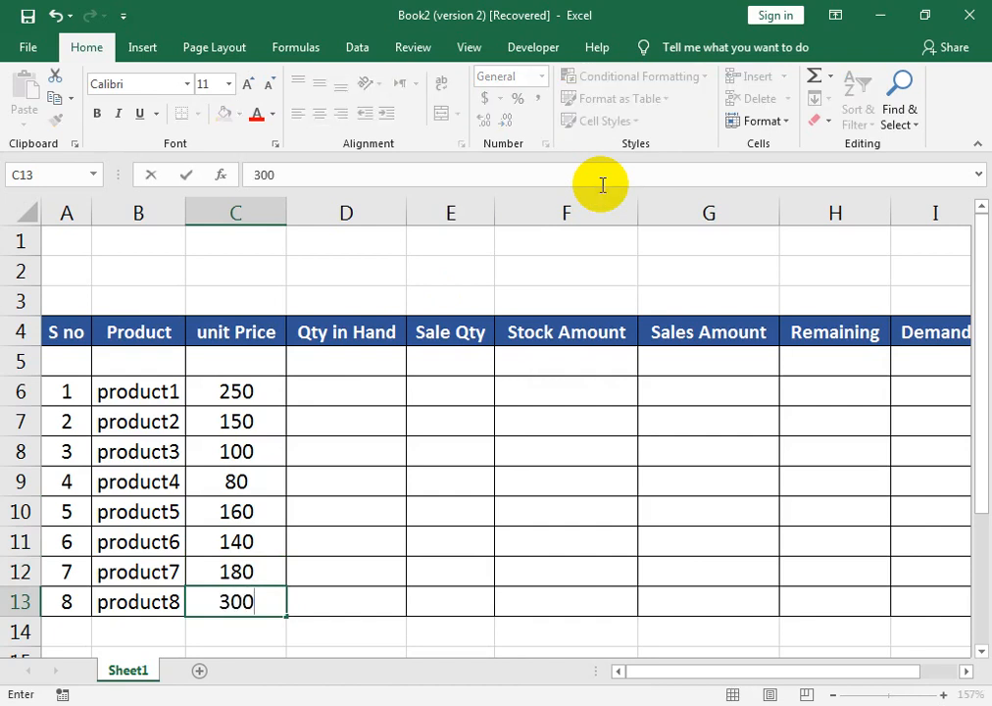
pyautogui.press('Right')
# - Enter the quantities in hand 500, 100, 200 and 300 in D6 through D9
pyautogui.press('Up')
pyautogui.press('Up')
pyautogui.press('Up')
pyautogui.press('Up')
pyautogui.press('Up')
pyautogui.press('Up')
pyautogui.press('Up')
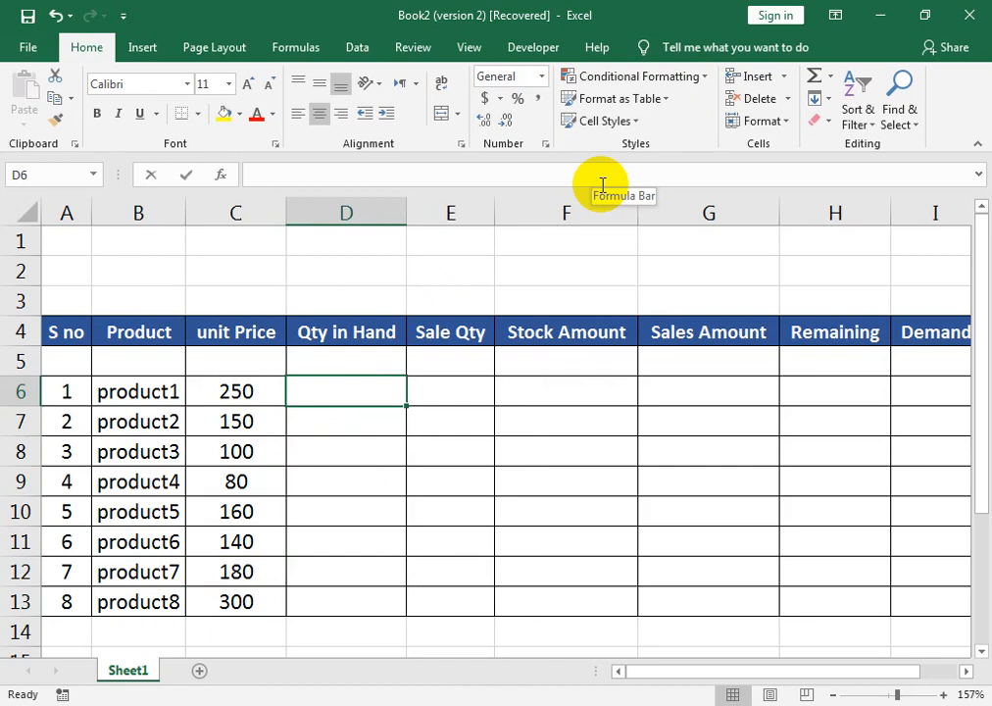
pyautogui.write('500')
pyautogui.press('Return')
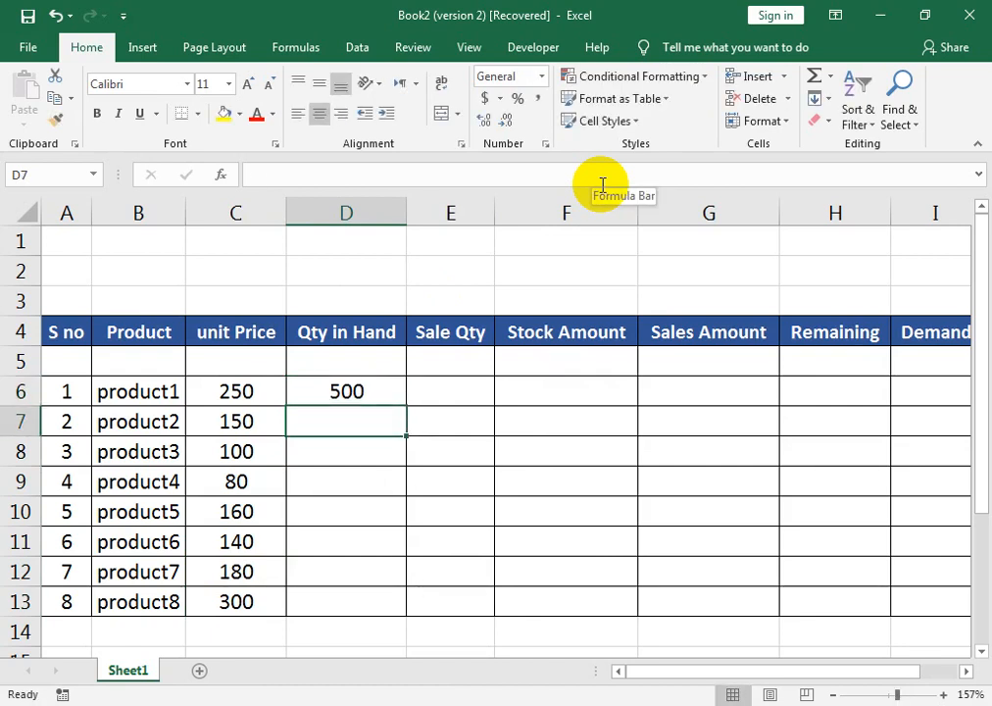
pyautogui.write('100')
pyautogui.press('Return')
pyautogui.write('200')
pyautogui.press('Return')
pyautogui.write('300')
pyautogui.press('Return')
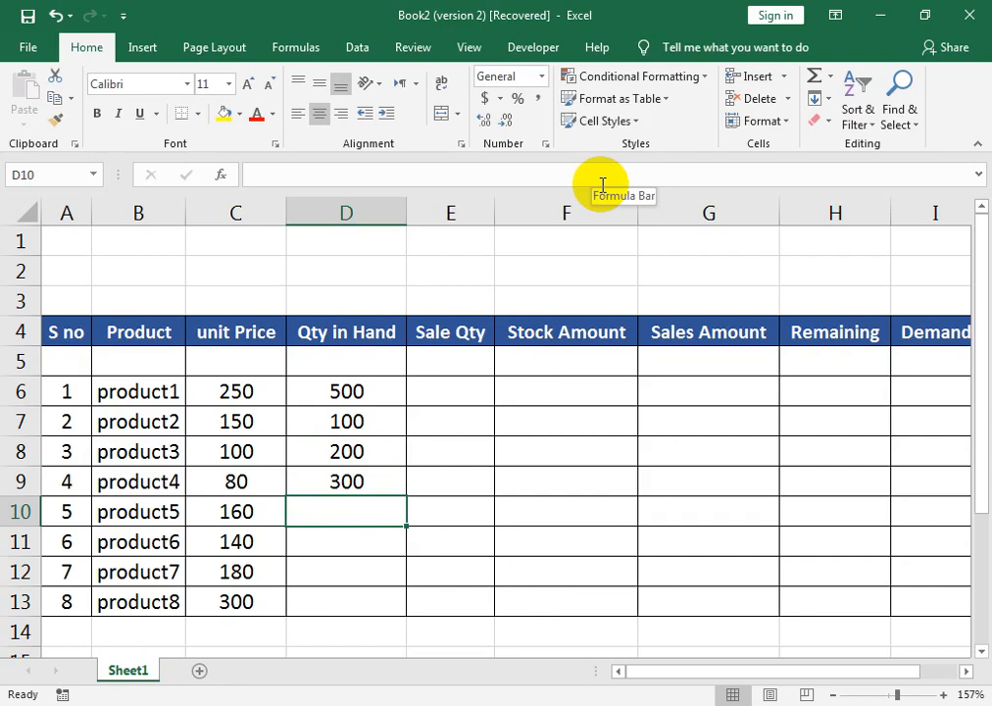
# - Enter the quantities in hand 50, 60, 80 and 90 in D10 through D13
pyautogui.write('50')
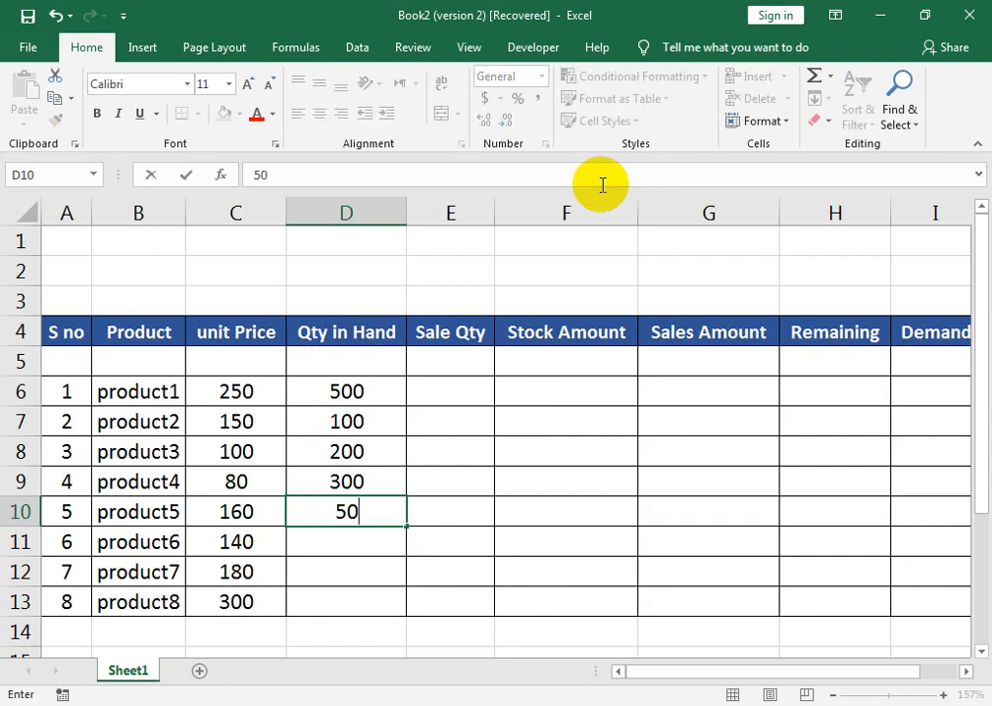
pyautogui.press('Return')
pyautogui.write('60')
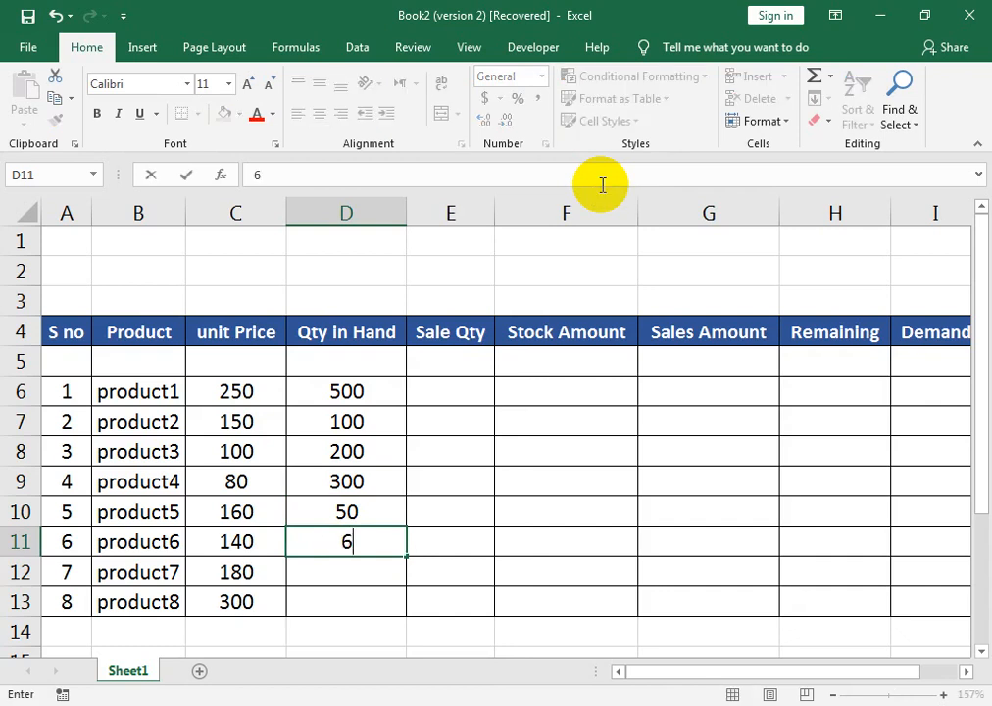
pyautogui.press('Return')
pyautogui.write('80')
pyautogui.press('Return')
pyautogui.write('90')
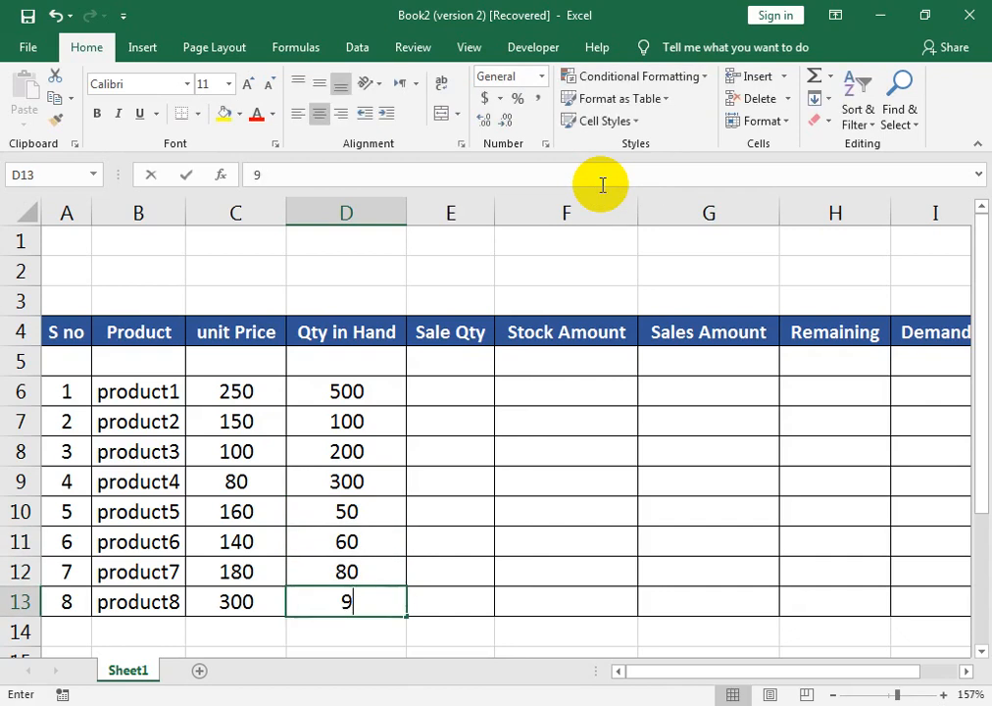
pyautogui.press('Tab')
# - Enter the sale quantities 300, 30, 120 and 150 in E6 through E9
pyautogui.press('Up')
pyautogui.press('Up')
pyautogui.press('Up')
pyautogui.press('Up')
pyautogui.press('Up')
pyautogui.press('Up')
pyautogui.press('Up')
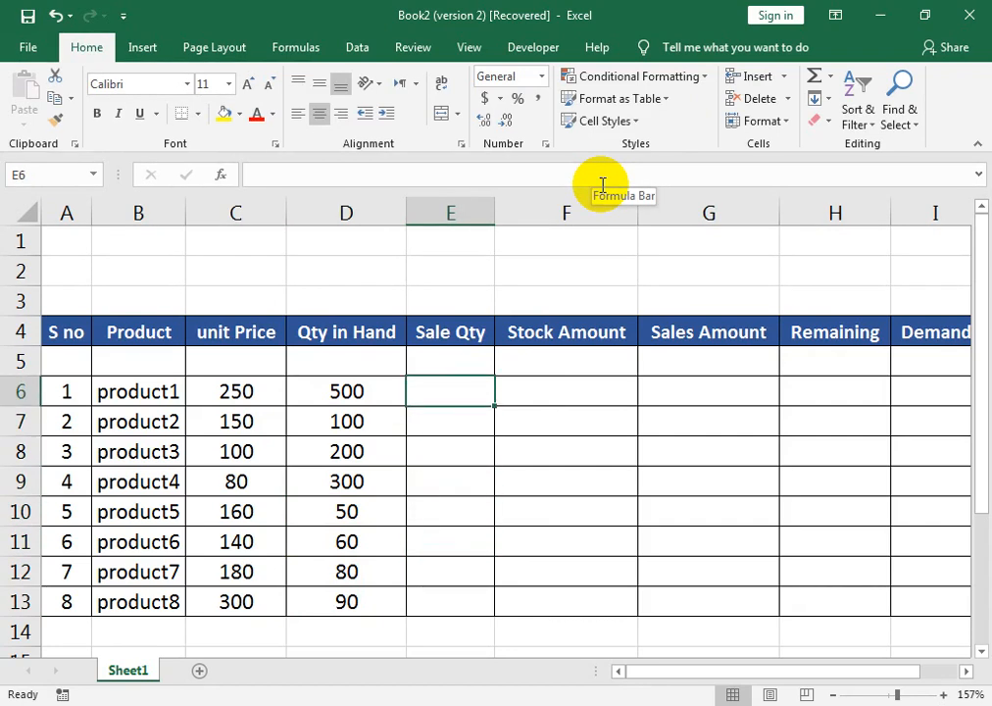
pyautogui.write('300')
pyautogui.press('Return')
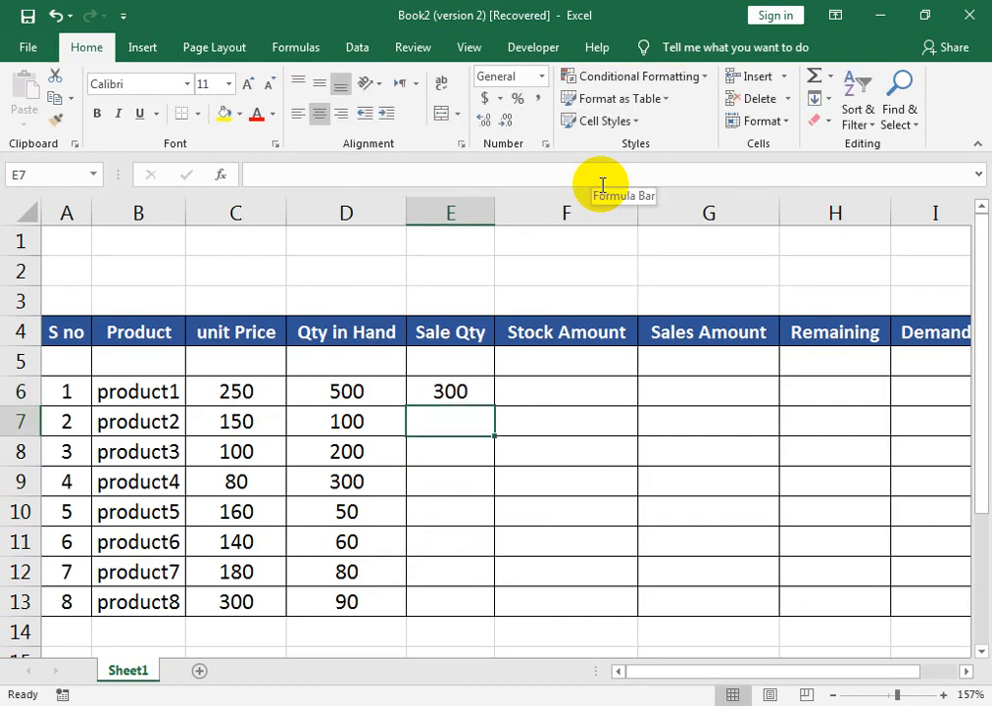
pyautogui.write('30')
pyautogui.press('Return')
pyautogui.write('120')
pyautogui.press('Return')
pyautogui.write('150')
pyautogui.press('Return')
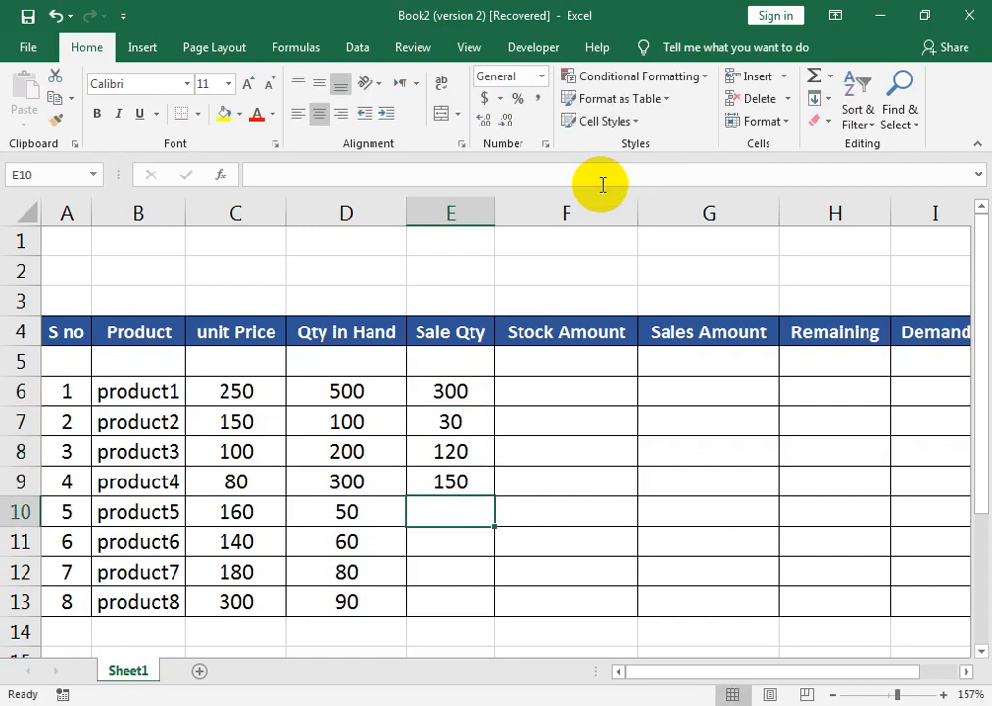
# - Enter the sale quantities 30, 20, 60 and 50 in E10 through E13
pyautogui.write('30')
pyautogui.press('Return')
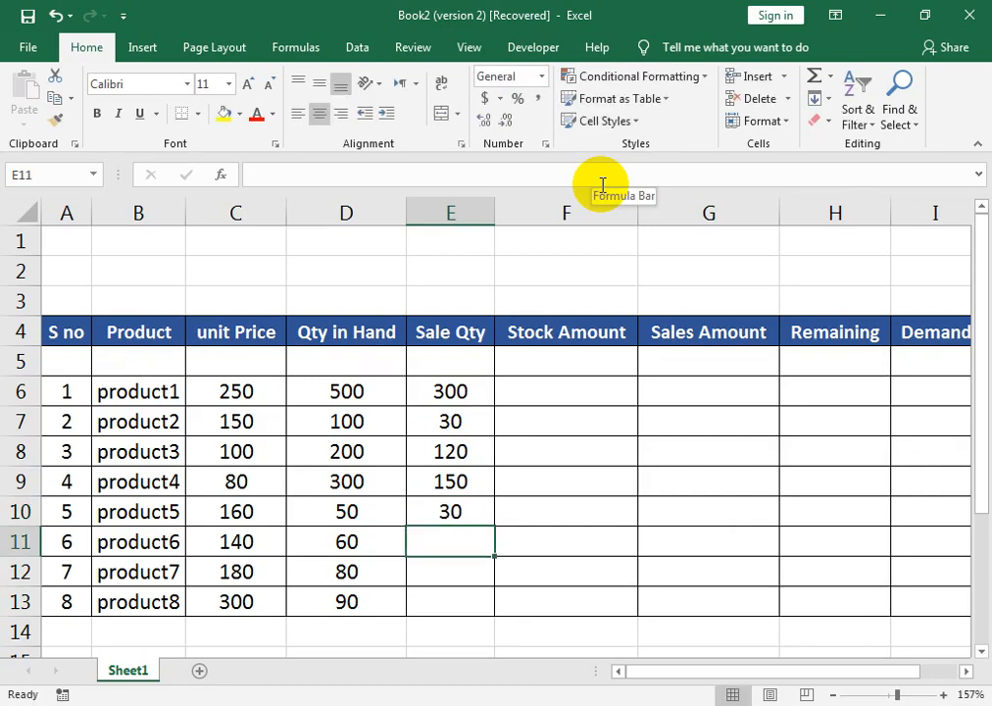
pyautogui.write('20')
pyautogui.press('Return')
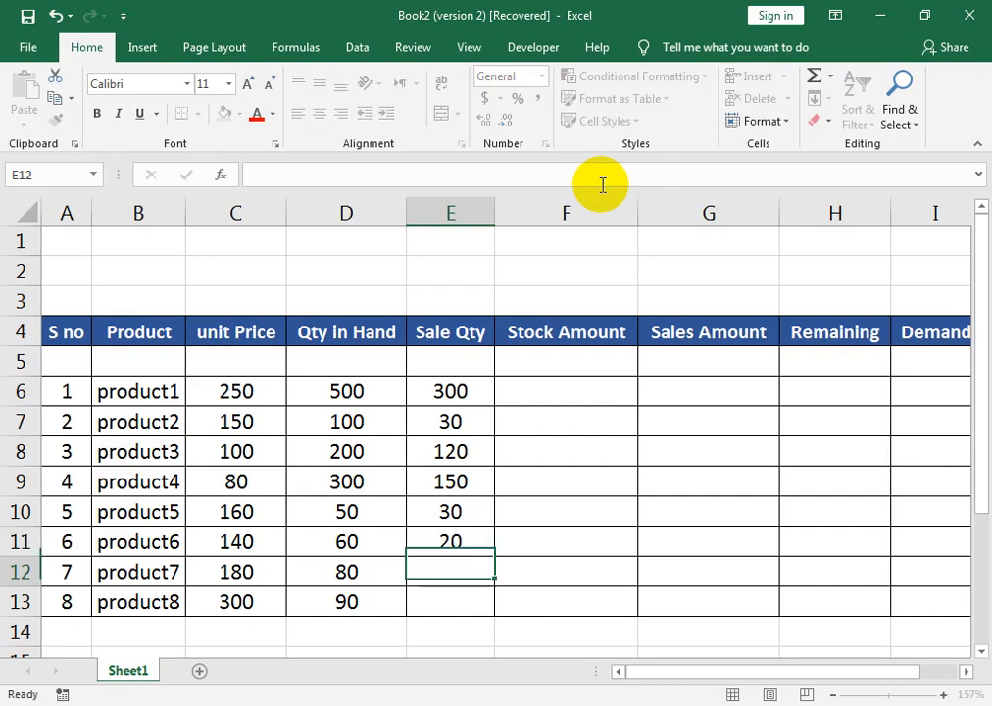
pyautogui.write('60')
pyautogui.press('Return')
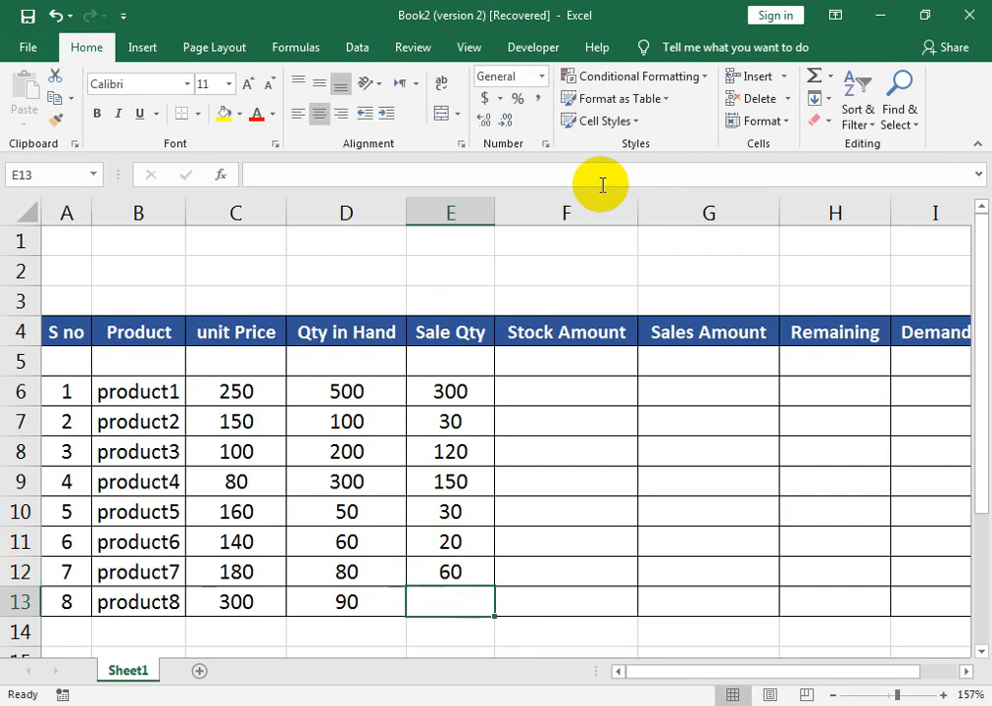
pyautogui.write('50')
pyautogui.press('Tab')
# - Calculate product1's stock amount in F6 with the formula =D6*C6
pyautogui.press('Up')
pyautogui.press('Up')
pyautogui.press('Up')
pyautogui.press('Up')
pyautogui.press('Up')
pyautogui.press('Up')
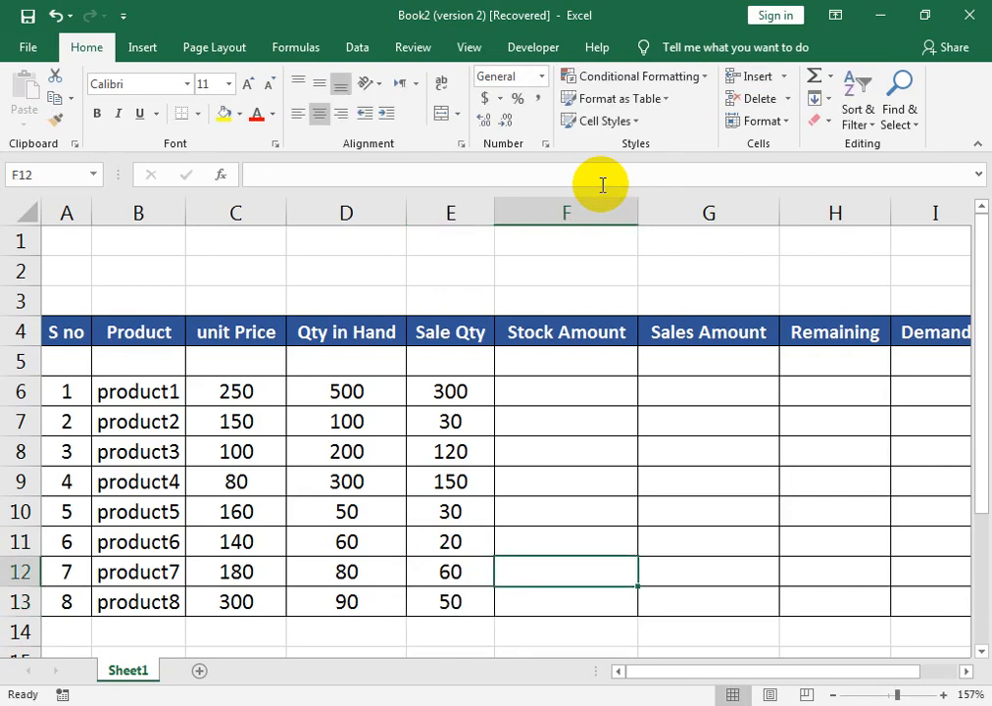
pyautogui.press('Up')
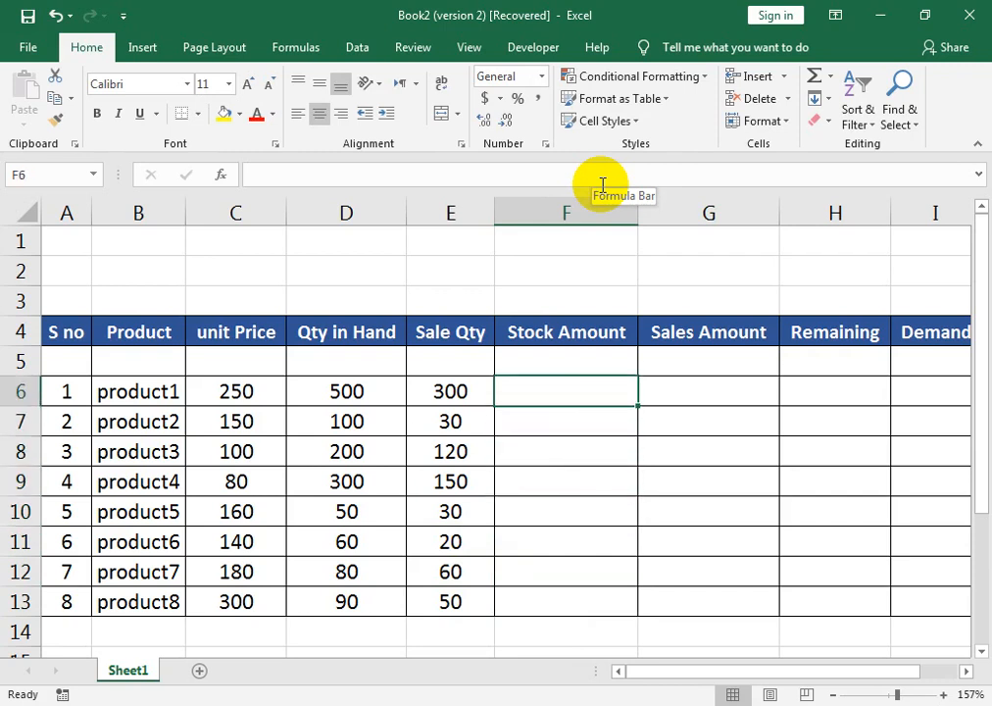
pyautogui.write('=')
pyautogui.press('Left')
pyautogui.press('Left')
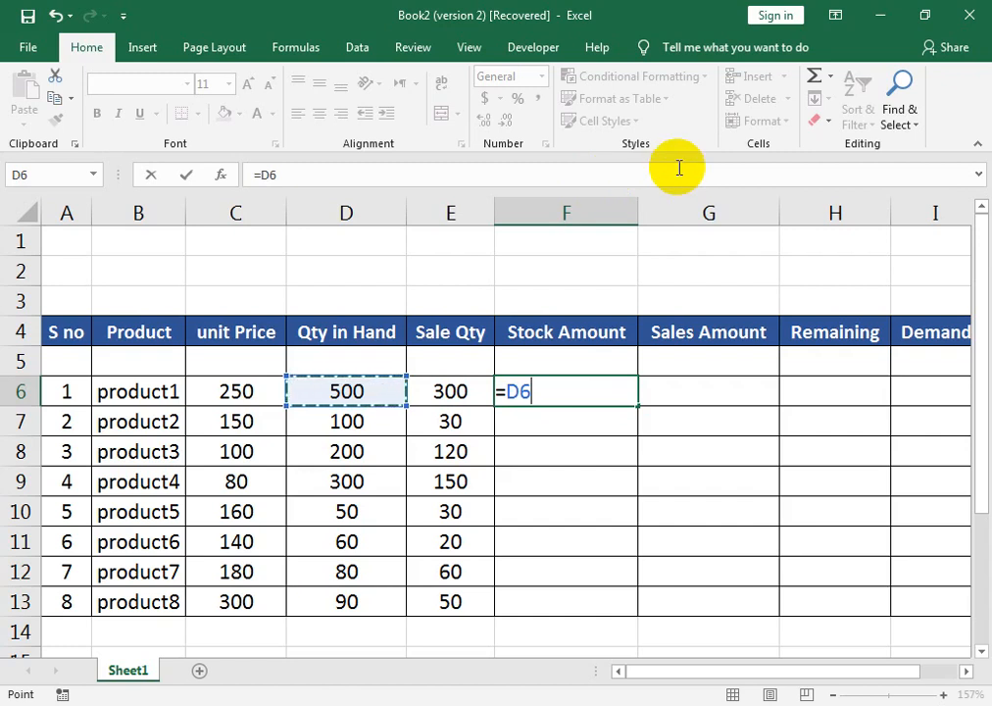
pyautogui.write('*')
pyautogui.press('Left')
pyautogui.press('Left')
pyautogui.press('Left')
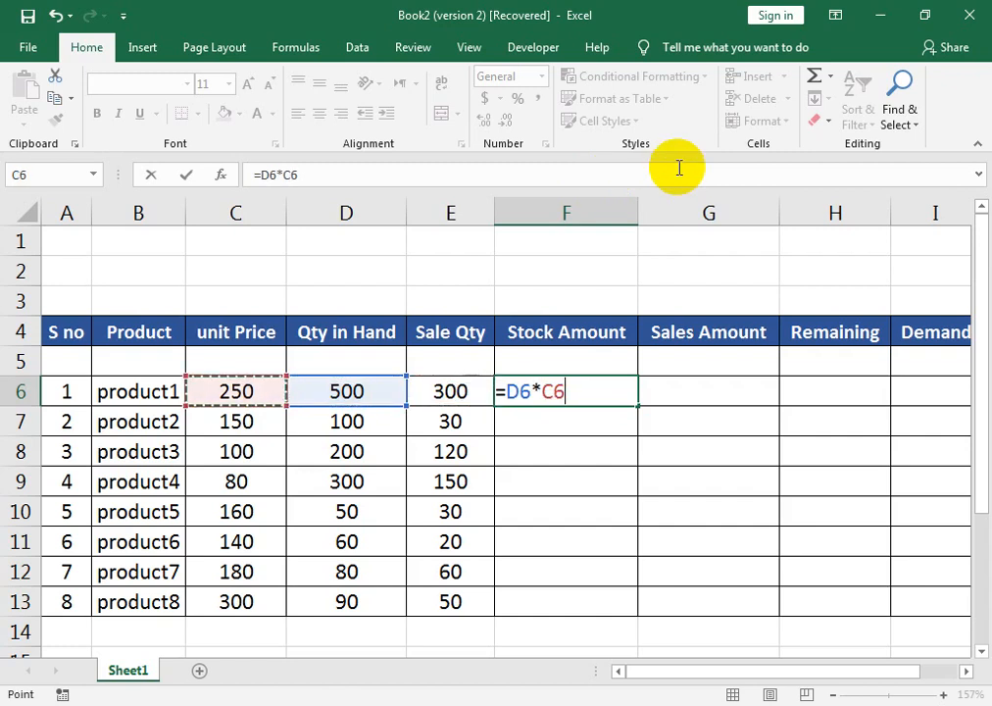
pyautogui.press('Return')
pyautogui.press('Up')
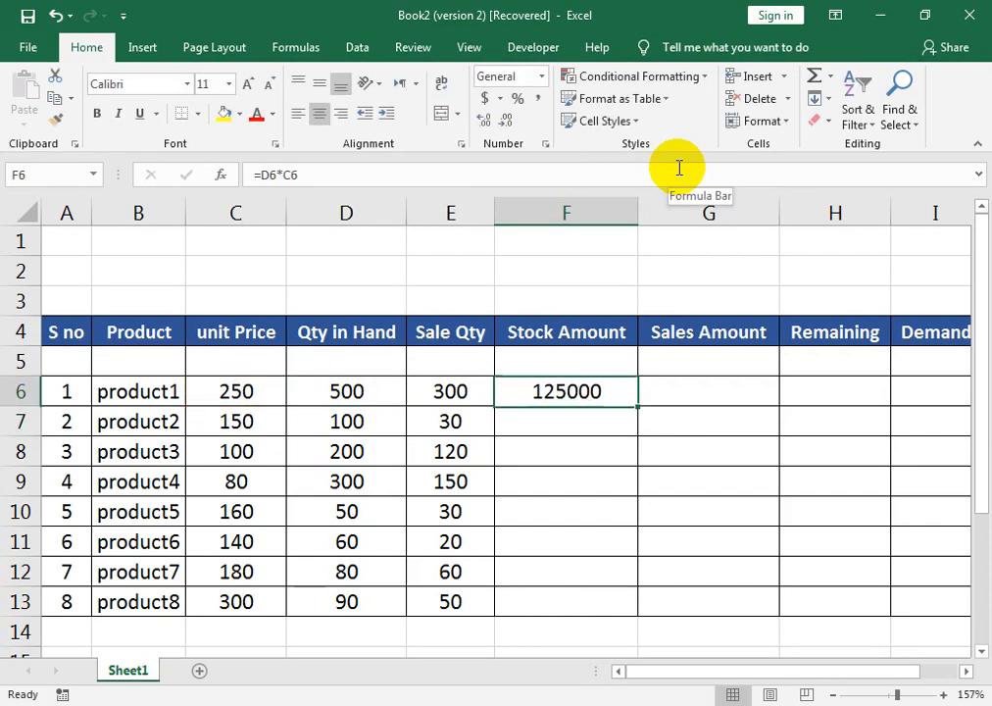
# - Copy the stock amount formula from F6 down through F13 for all the products
pyautogui.click(679, 167)
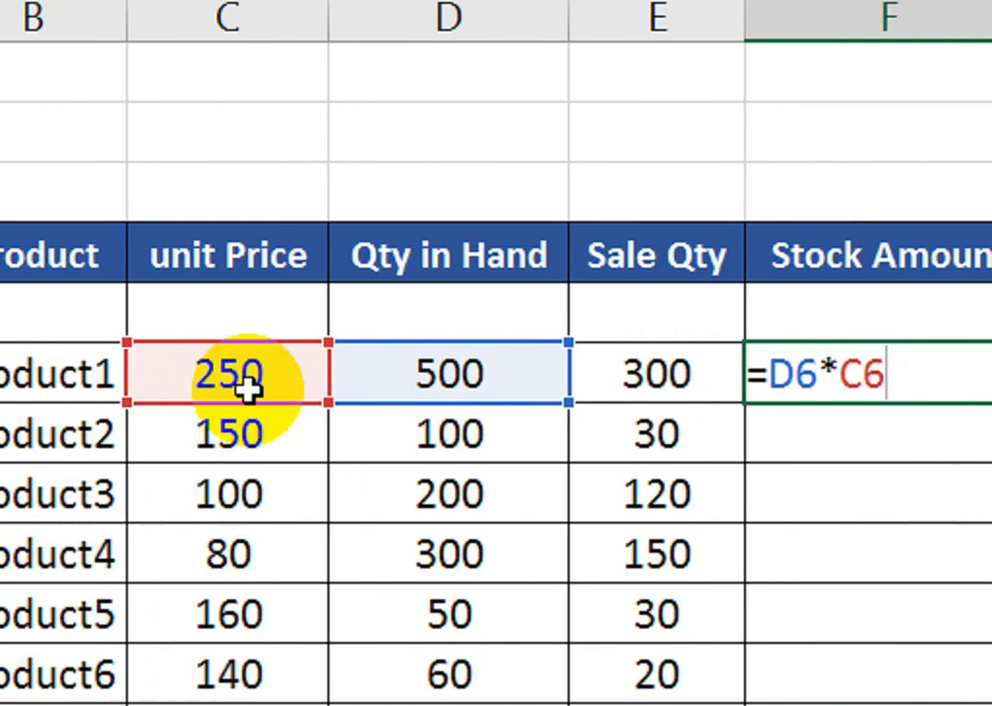
pyautogui.press('Return')
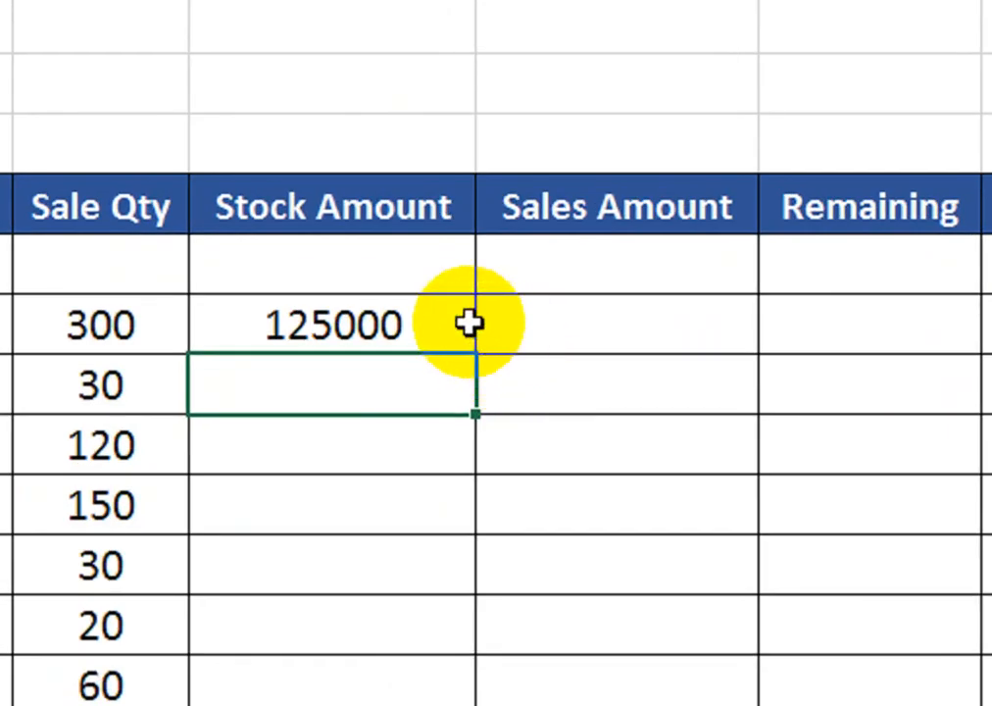
pyautogui.click(524, 353)
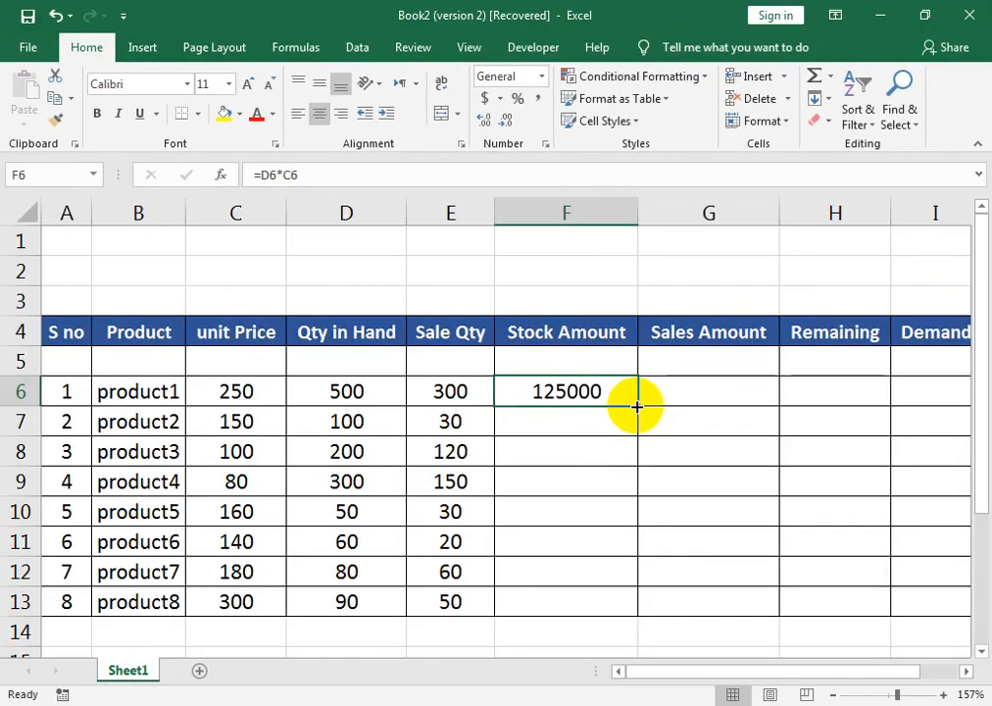
pyautogui.moveTo(474, 355); pyautogui.dragTo(464, 705)
pyautogui.moveTo(631, 607); pyautogui.dragTo(632, 607)
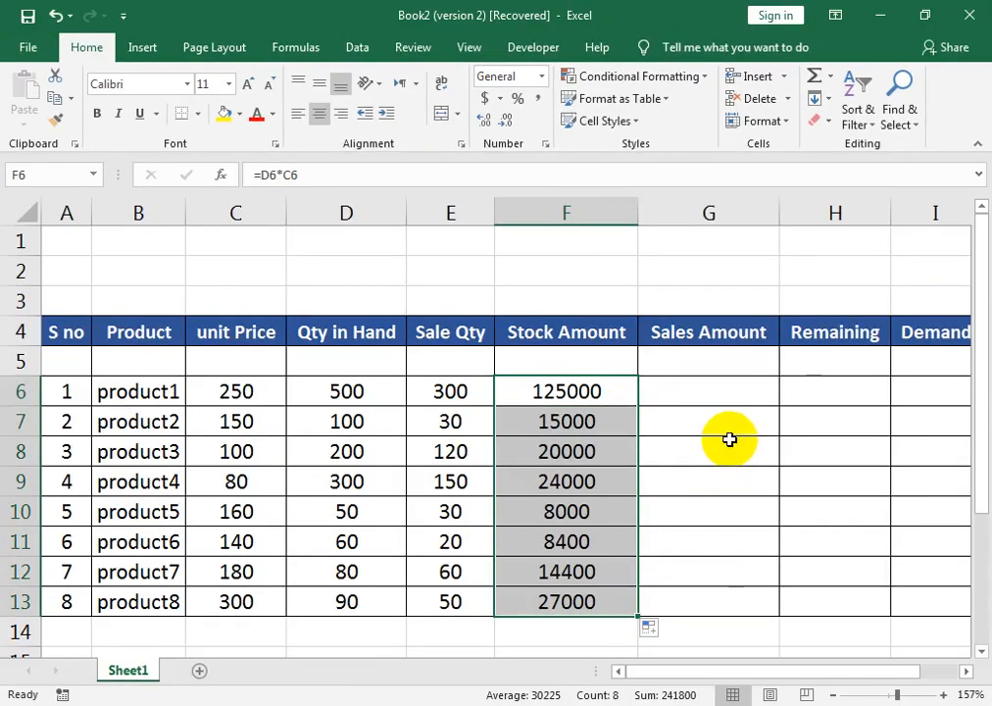
# - Calculate product1's sales amount in G6 with the formula =E6*C6 and fill it down through G13
pyautogui.click(685, 393)
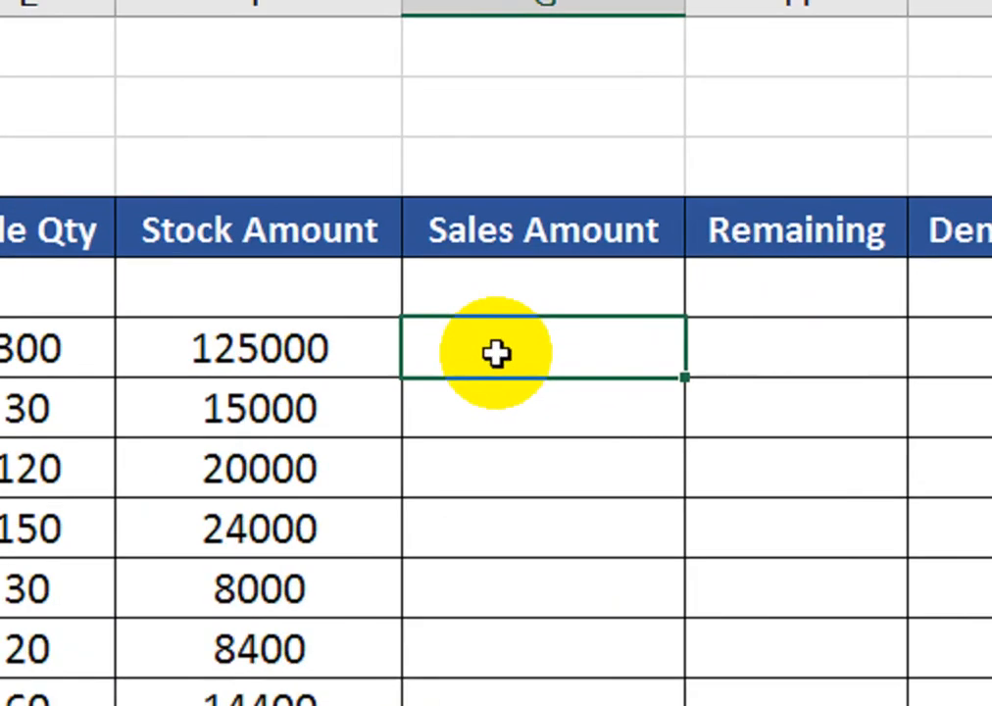
pyautogui.write('=')
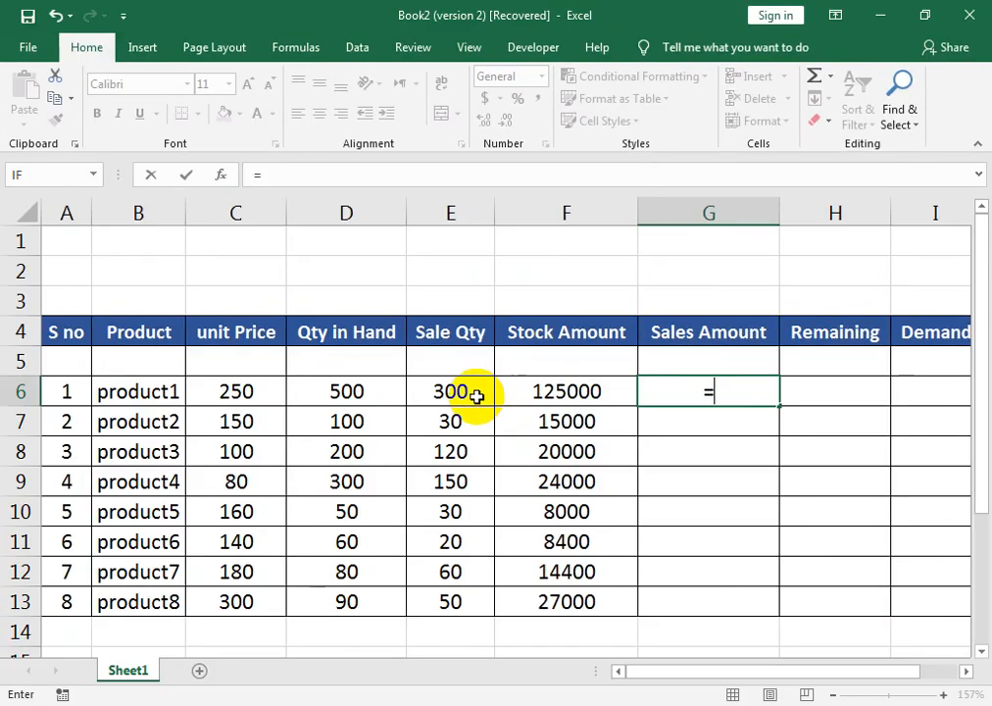
pyautogui.click(80, 354)
pyautogui.write('*')
pyautogui.click(477, 394)
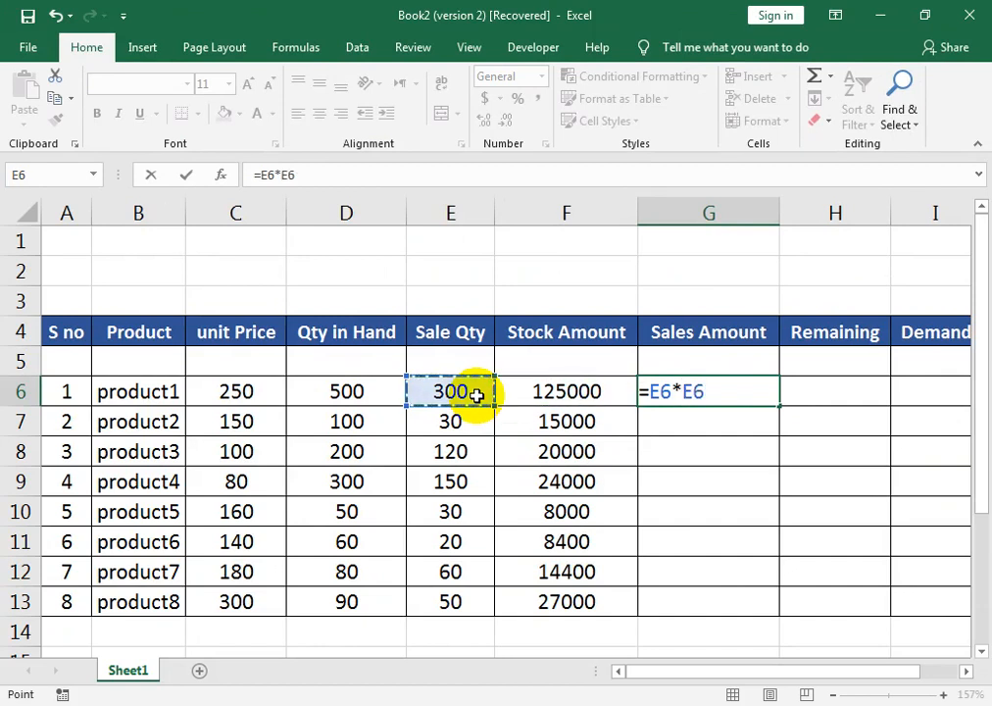
pyautogui.press('Left')
pyautogui.press('Left')
pyautogui.press('Return')
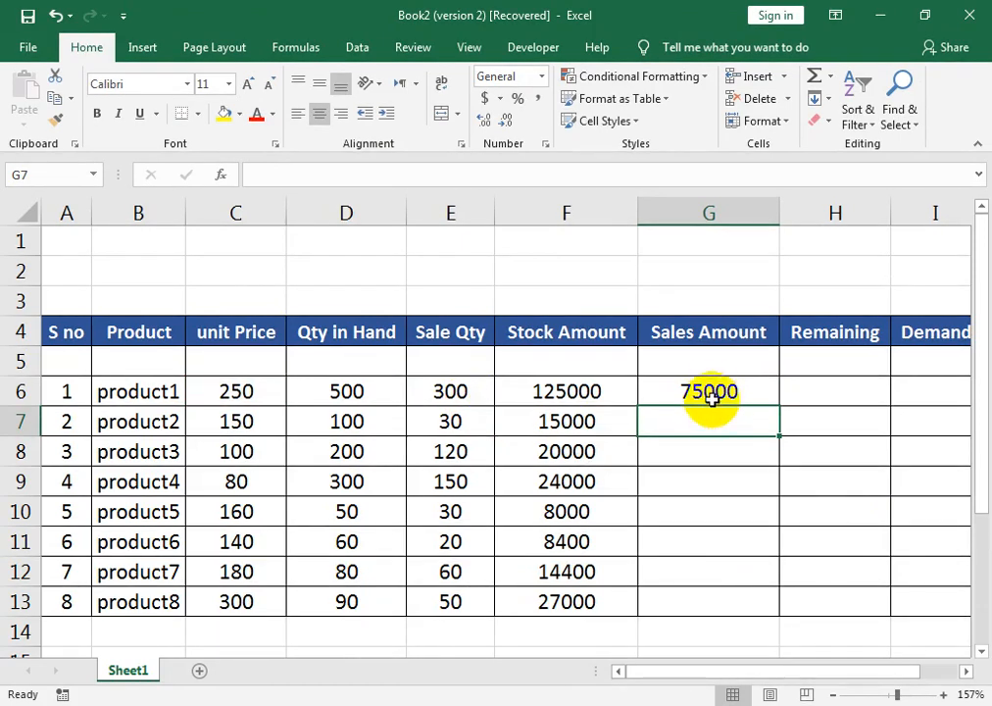
pyautogui.click(765, 393)
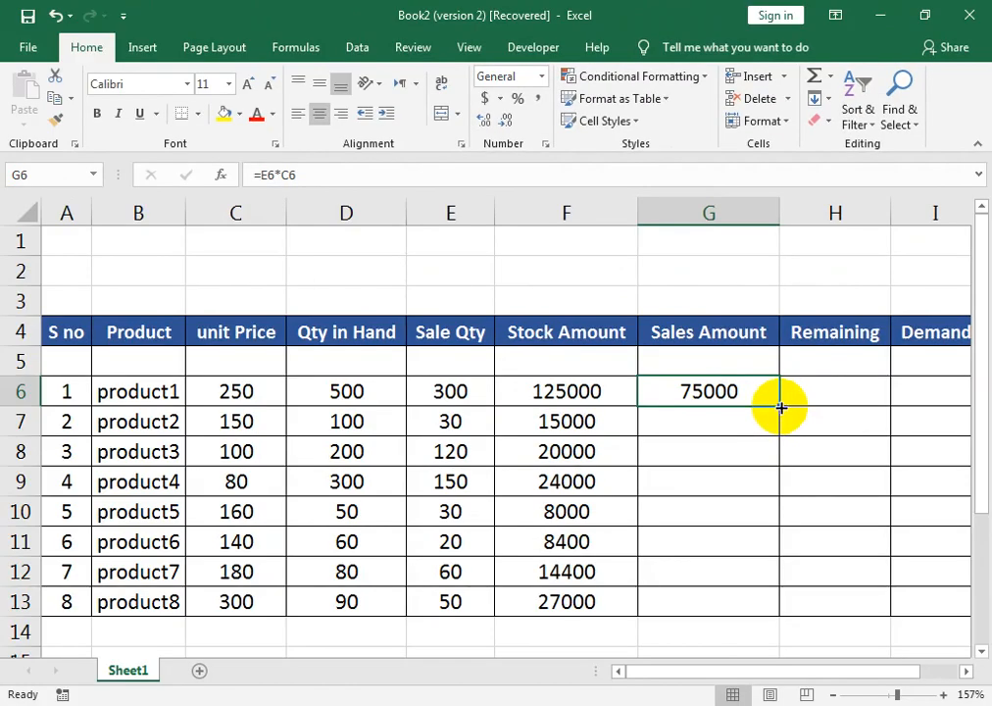
pyautogui.moveTo(780, 407); pyautogui.dragTo(770, 619)
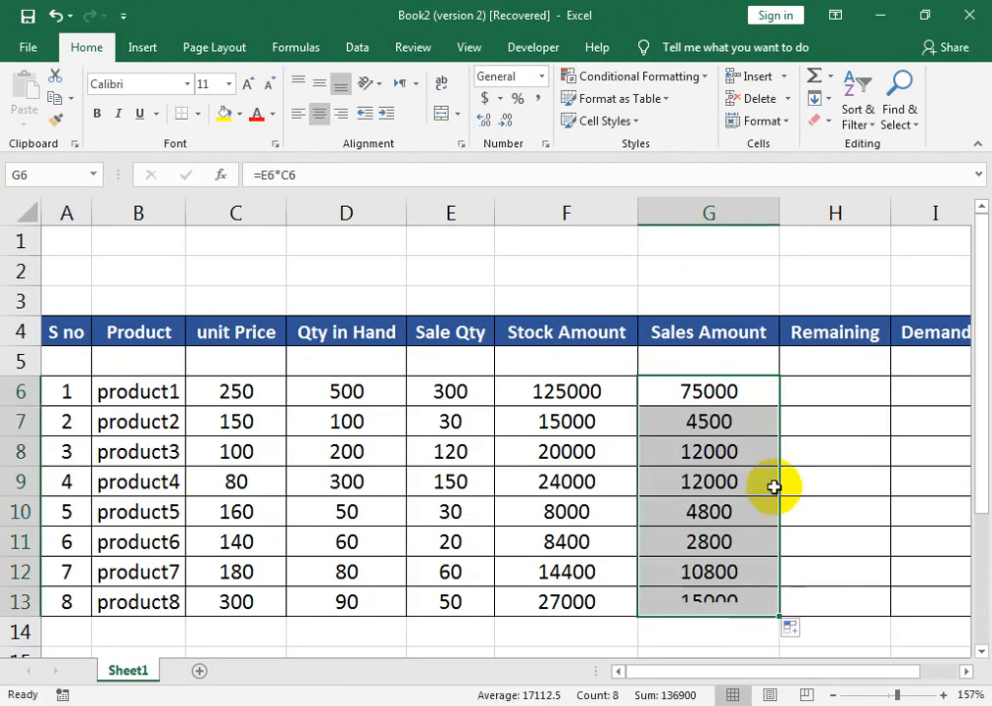
# - Calculate product1's remaining quantity in H6 with the formula =D6-E6
pyautogui.click(827, 392)
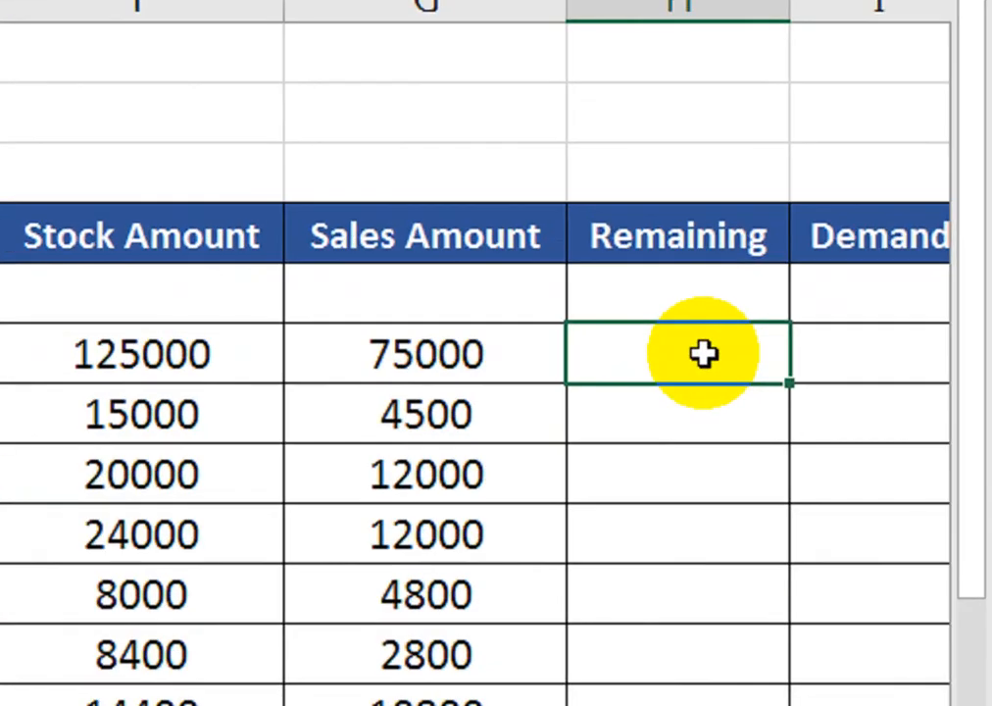
pyautogui.doubleClick(704, 354)
pyautogui.write('=')
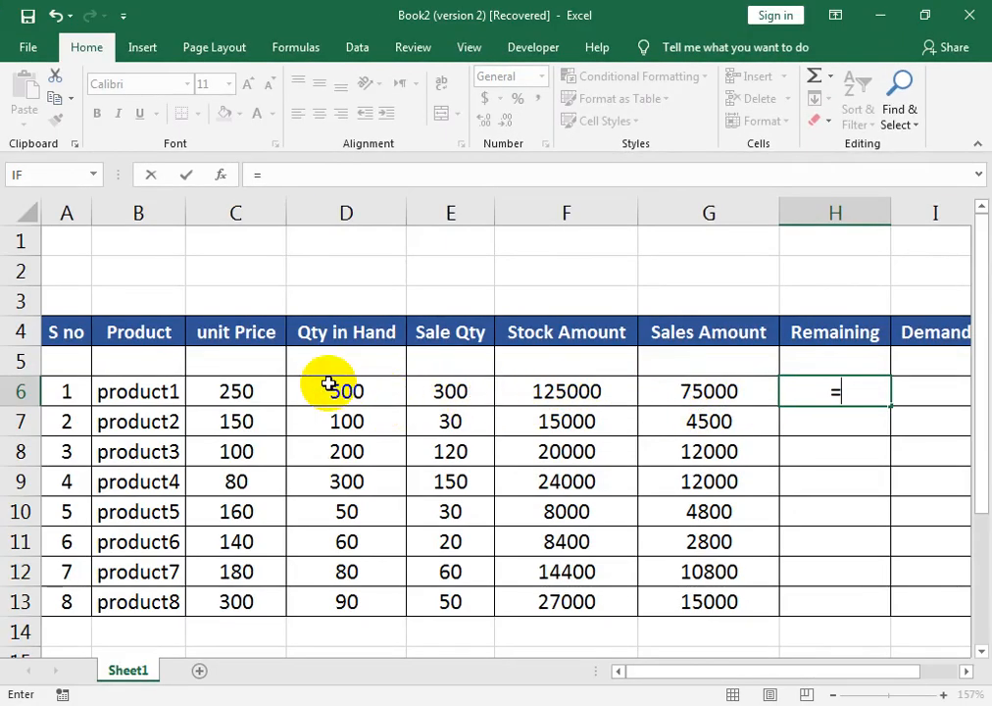
pyautogui.click(355, 385)
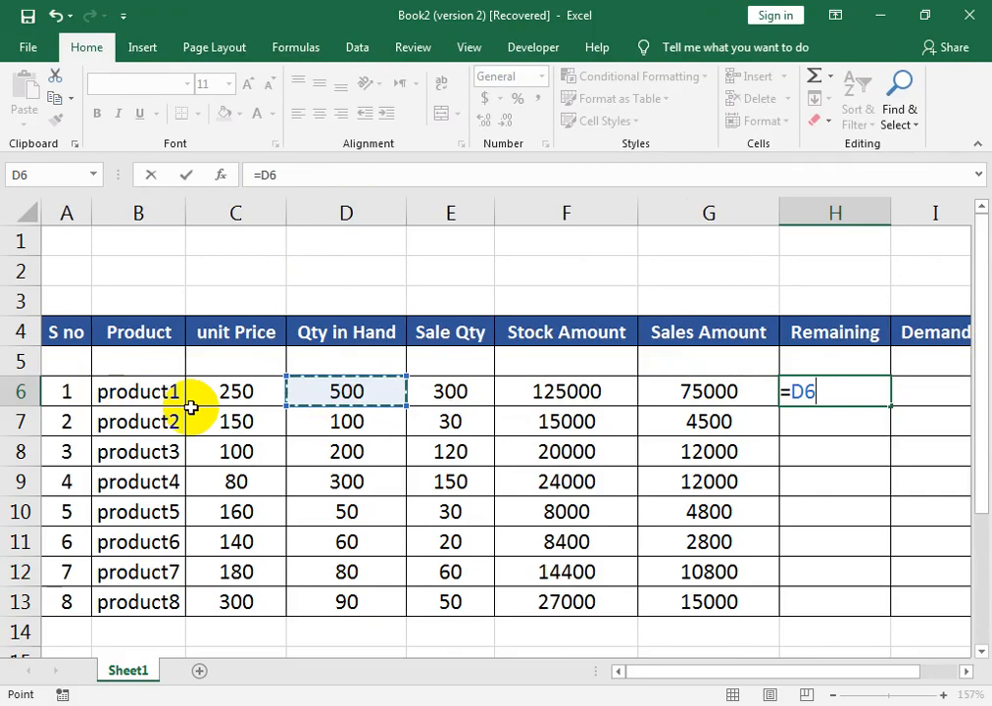
pyautogui.write('-')
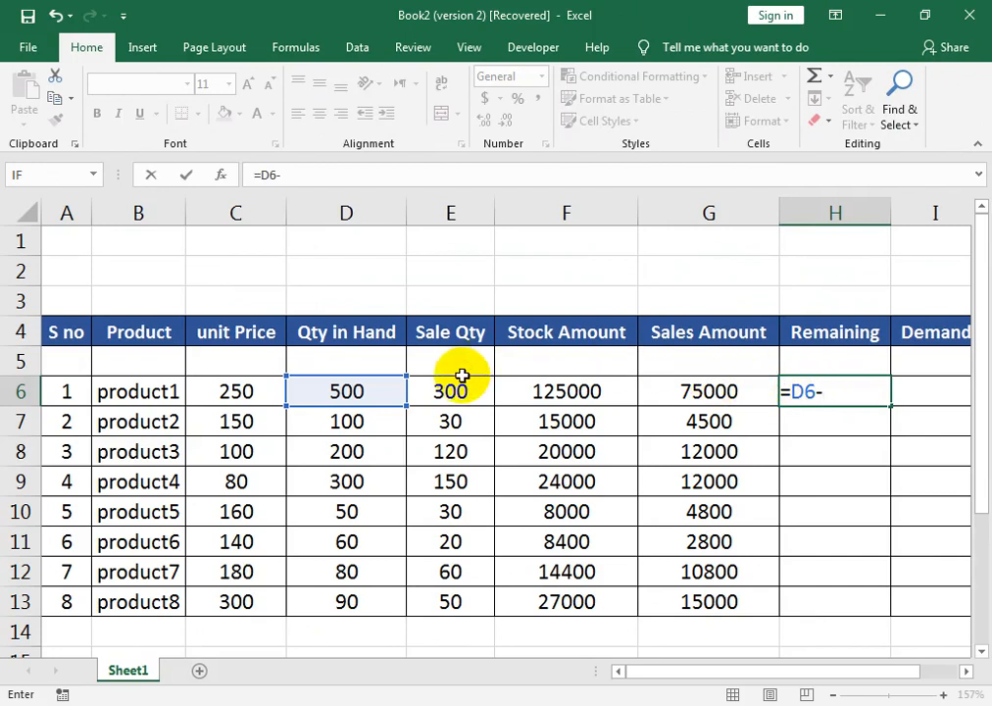
pyautogui.click(451, 391)
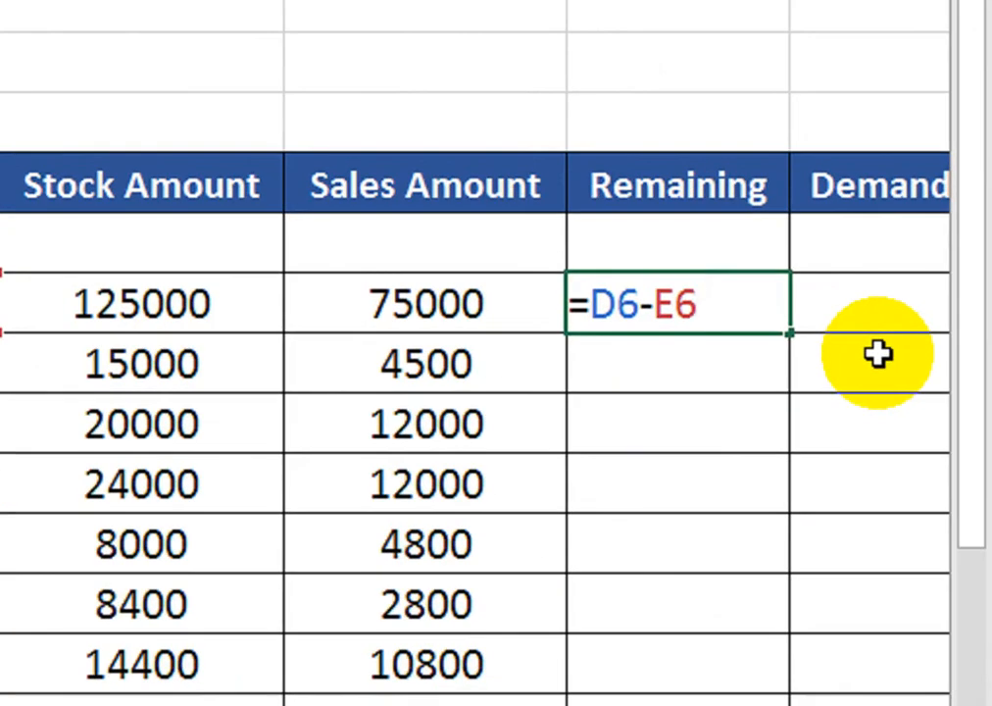
pyautogui.press('Return')
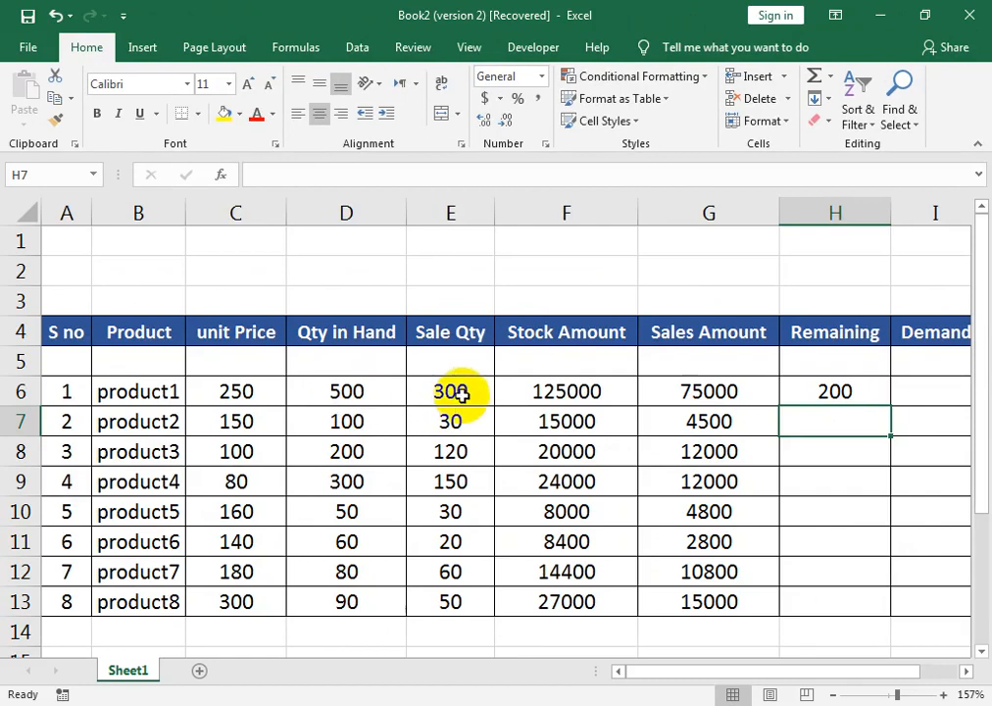
# - Copy the remaining quantity formula from H6 down through H13
pyautogui.click(862, 382)
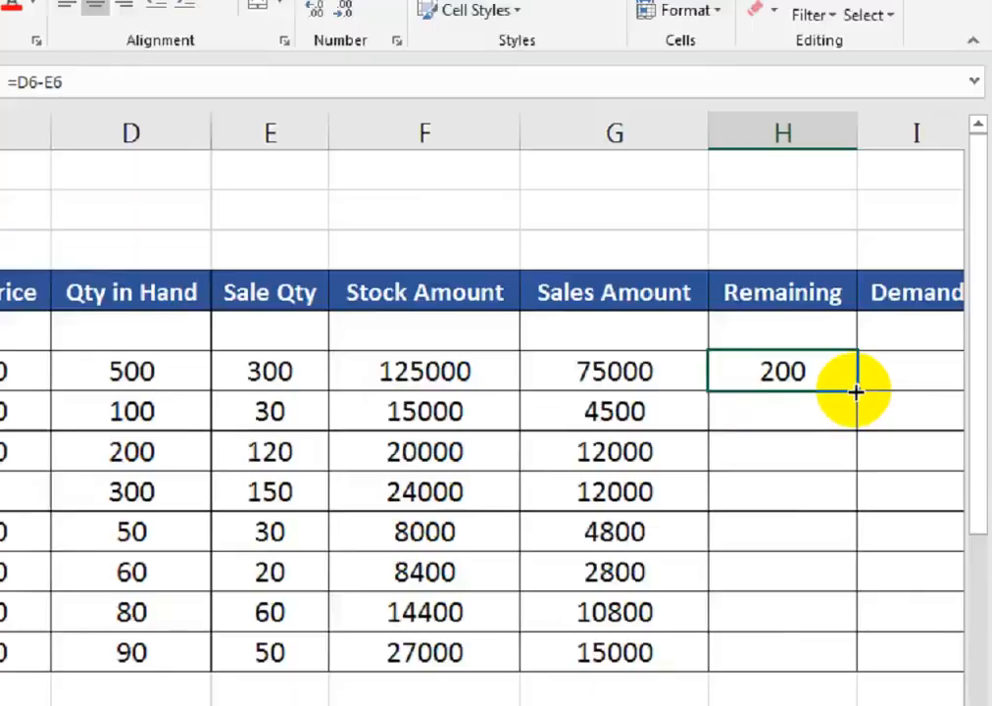
pyautogui.moveTo(778, 370); pyautogui.dragTo(788, 705)
pyautogui.moveTo(889, 610); pyautogui.dragTo(890, 612)
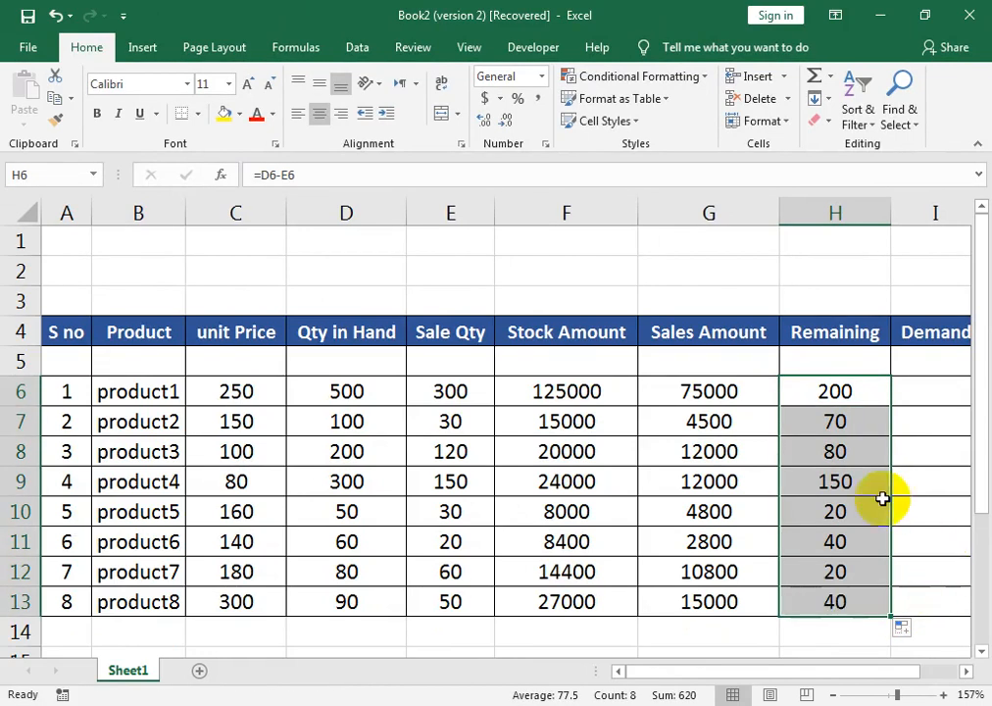
pyautogui.hotkey('ctrl', 'q')
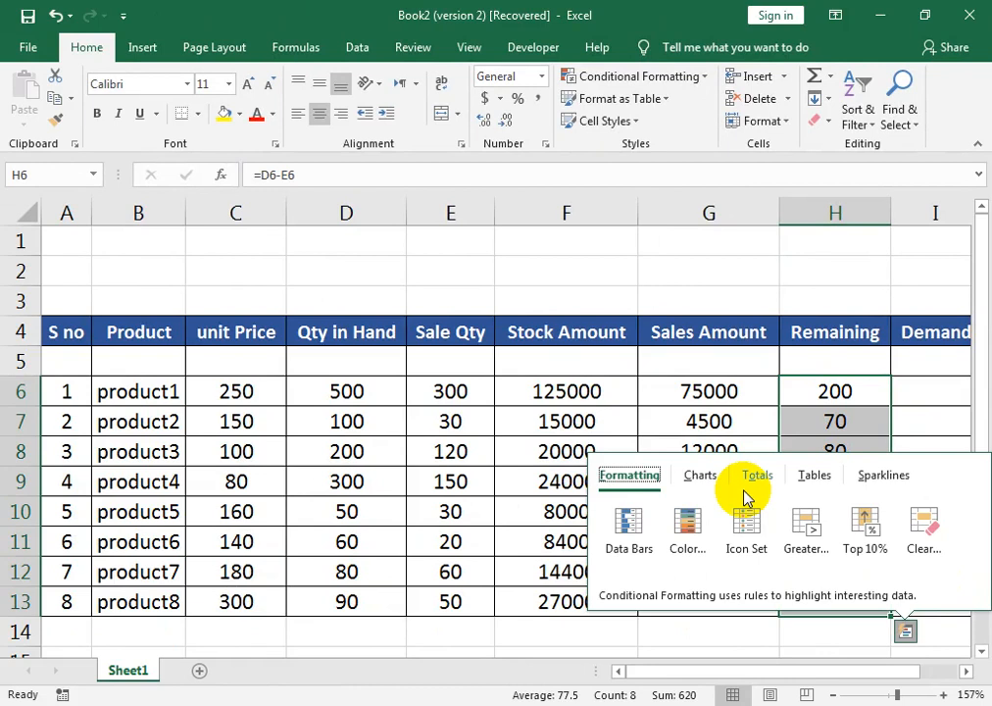
pyautogui.press('Right')
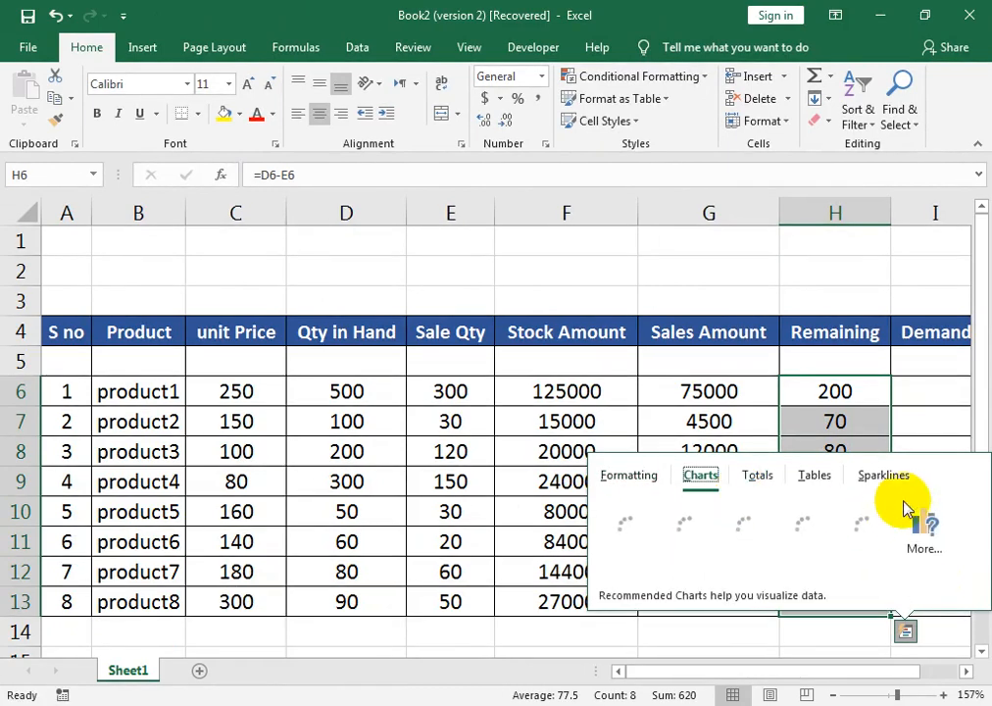
# - Begin an IF formula in product1's Demand cell I6 with the logical test H6<100
pyautogui.click(901, 392)
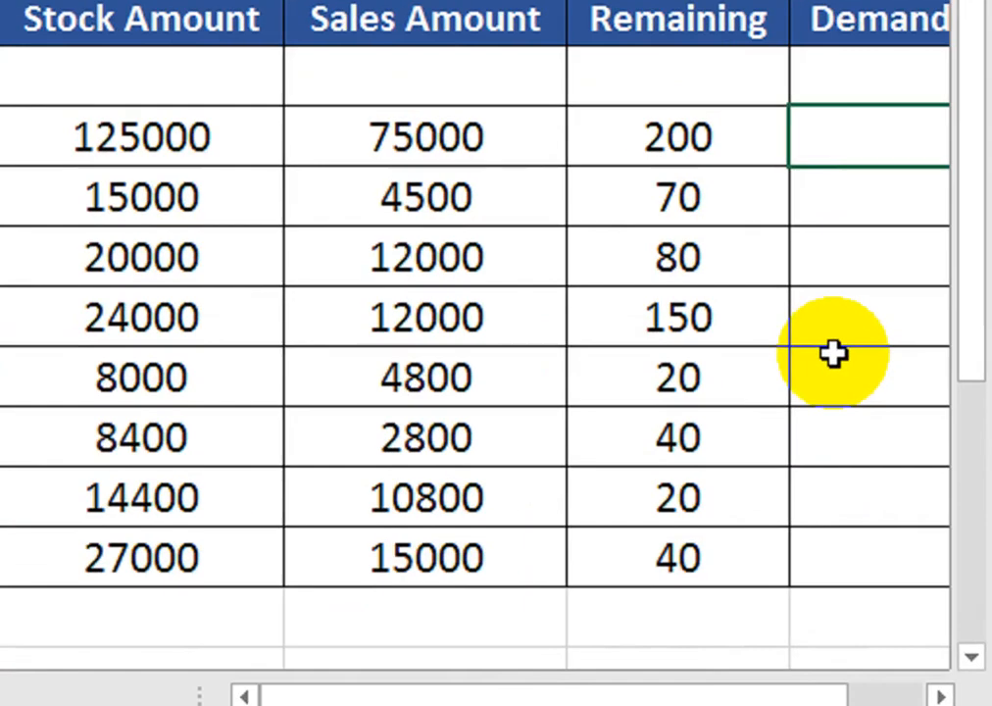
pyautogui.write('=IF(')
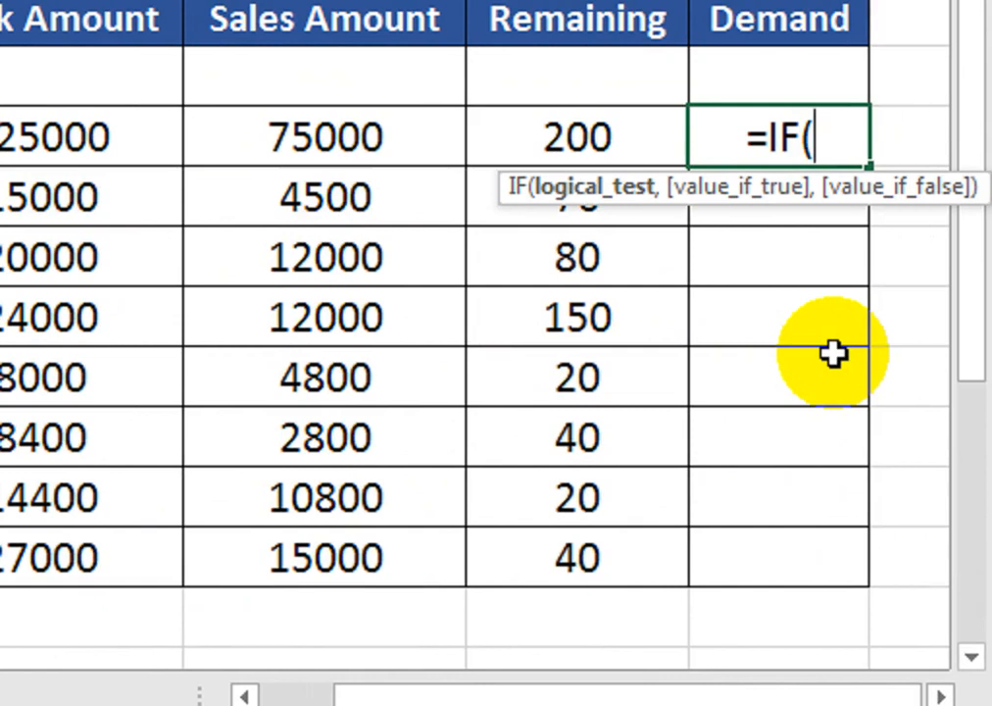
pyautogui.press('Left')
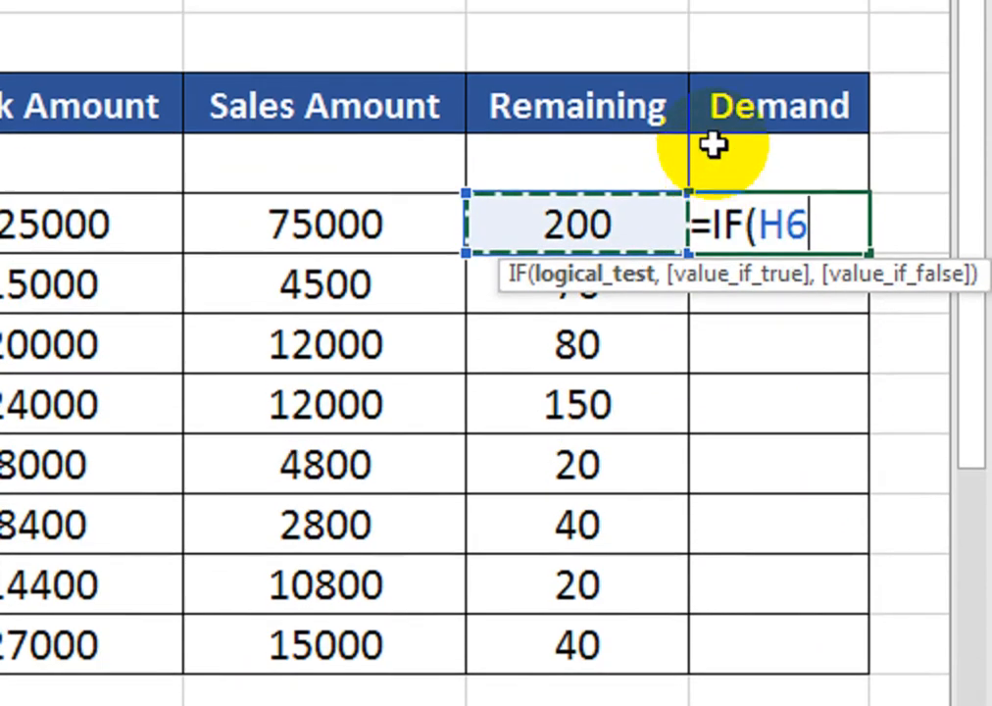
pyautogui.write('<1')
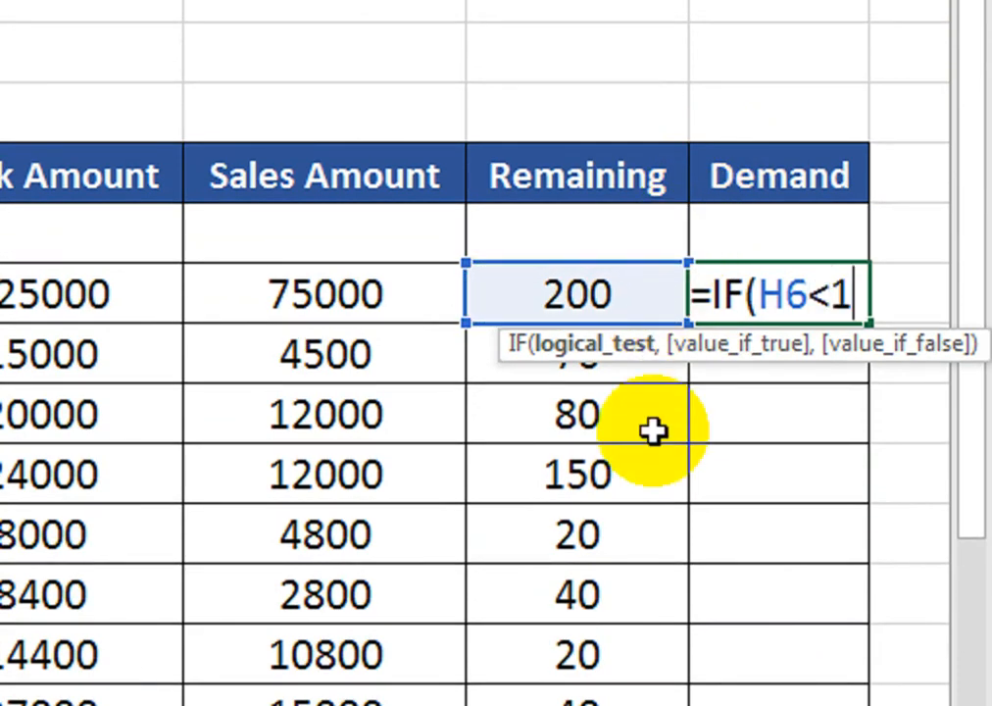
pyautogui.press('BackSpace')
pyautogui.write('200')
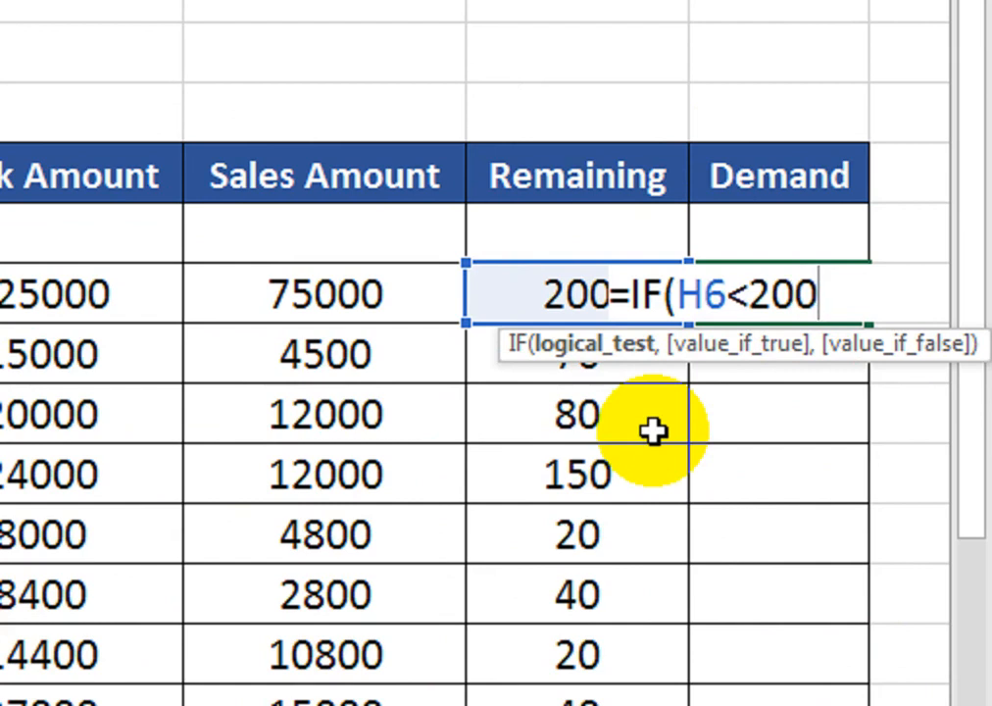
pyautogui.press('BackSpace')
pyautogui.press('BackSpace')
pyautogui.press('BackSpace')
pyautogui.write('1')
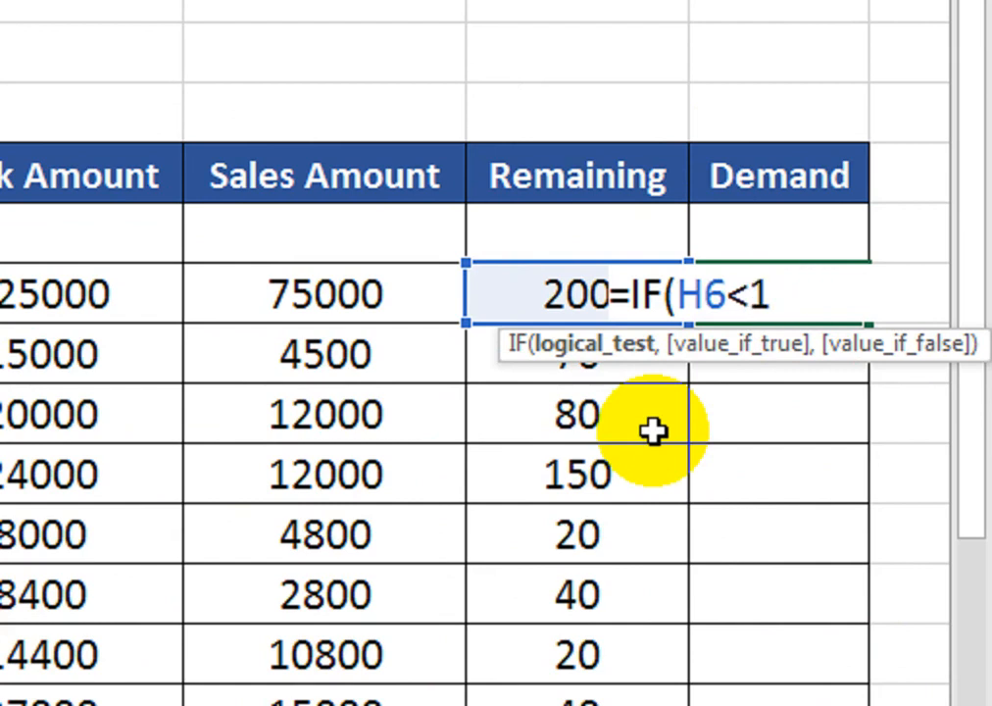
pyautogui.write('00,')
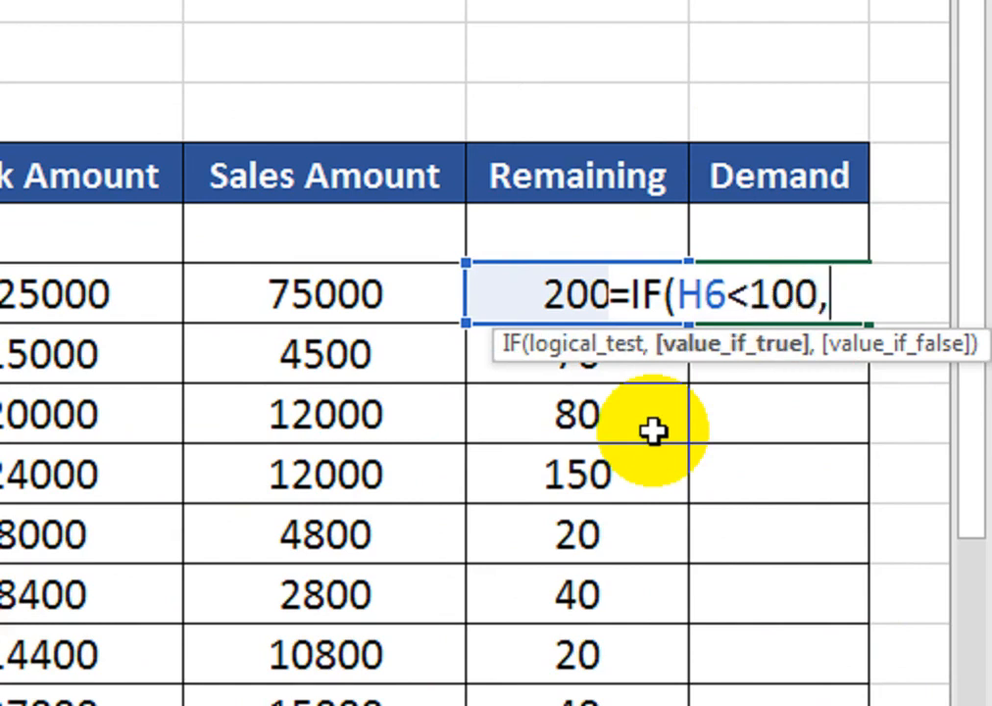
# - Complete the IF formula in I6 with H6+200-H6 as the value if true and H6 as the value if false
pyautogui.press('Left')
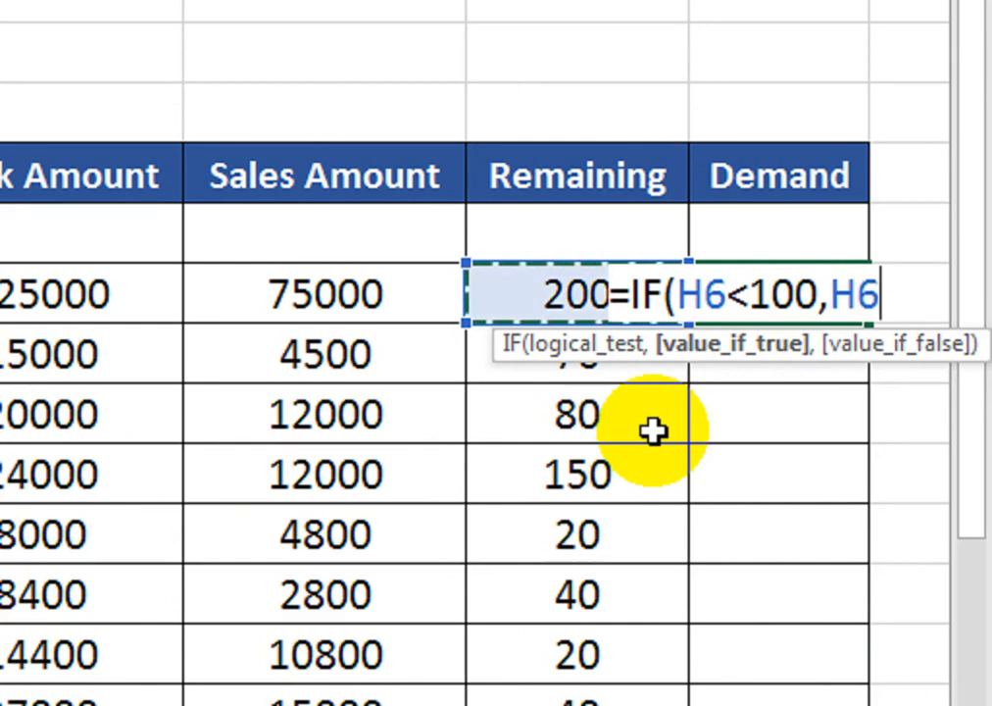
pyautogui.write('+')
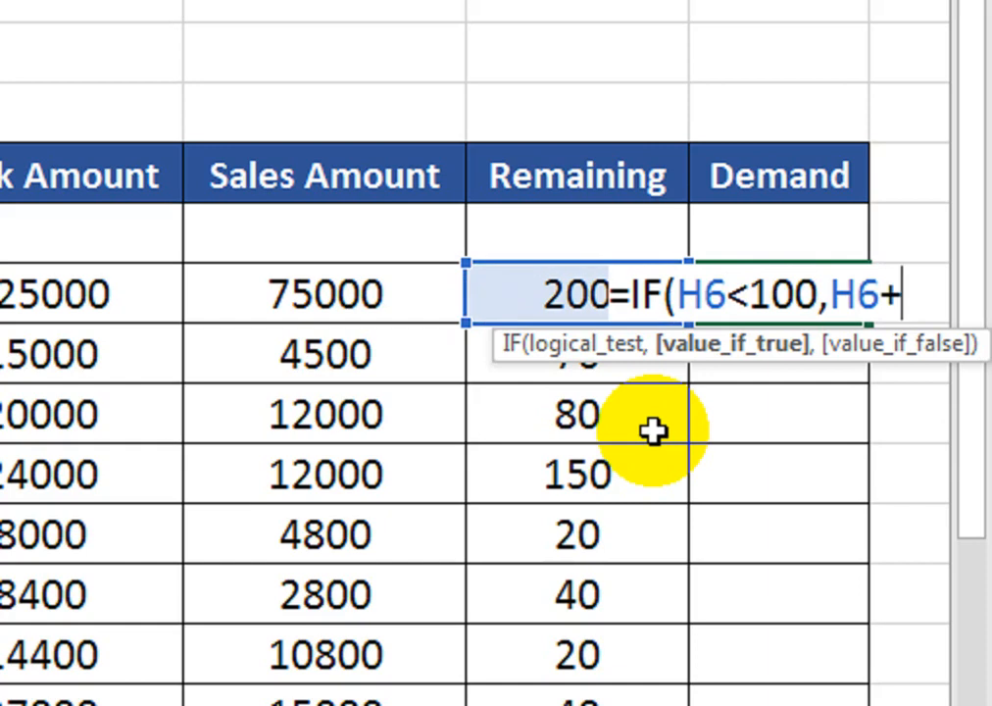
pyautogui.write('200')
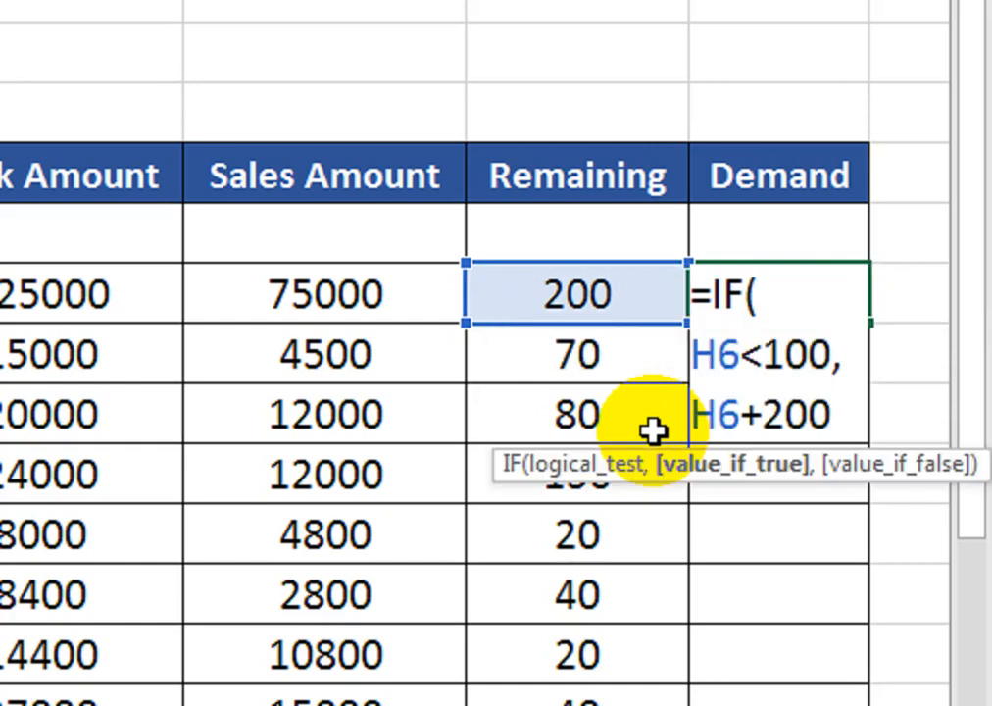
pyautogui.write('-')
pyautogui.press('Left')
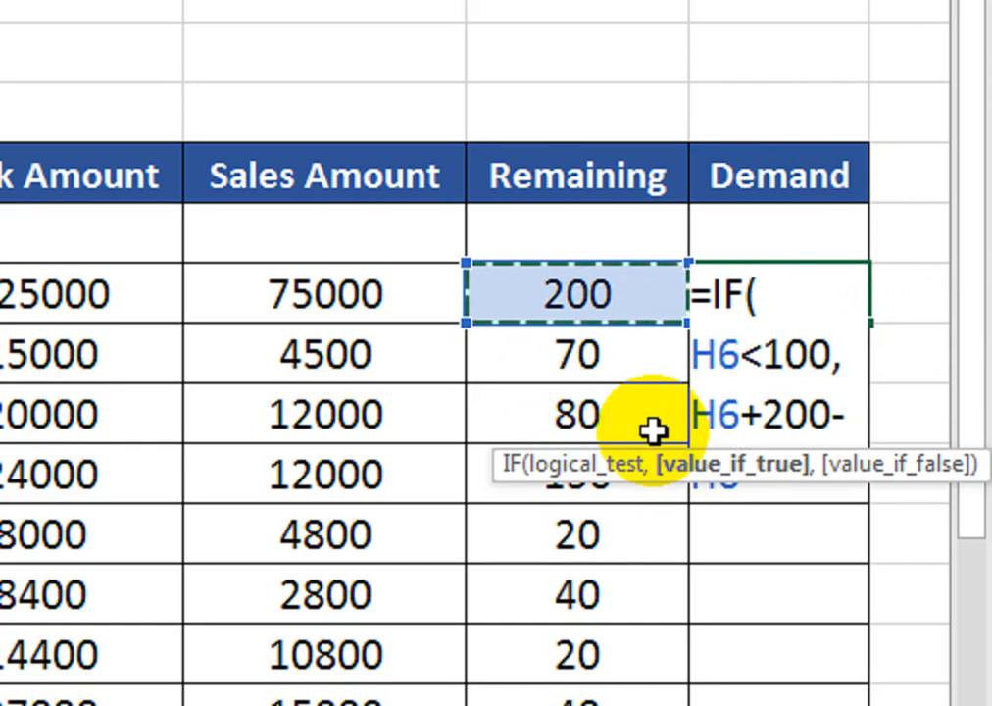
pyautogui.write(',')
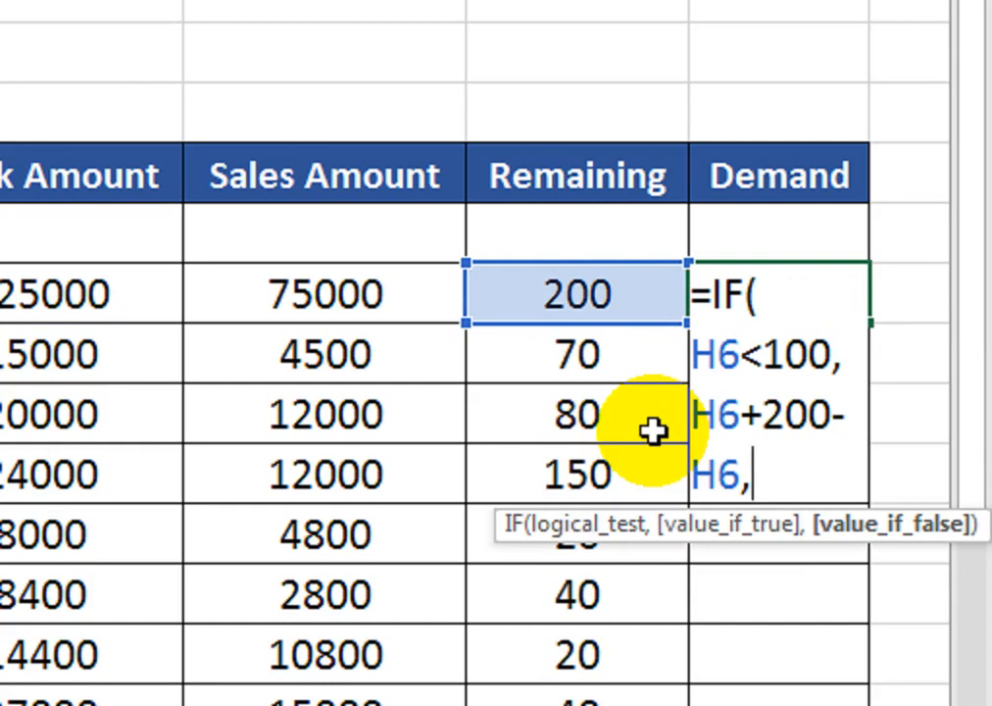
pyautogui.press('Left')
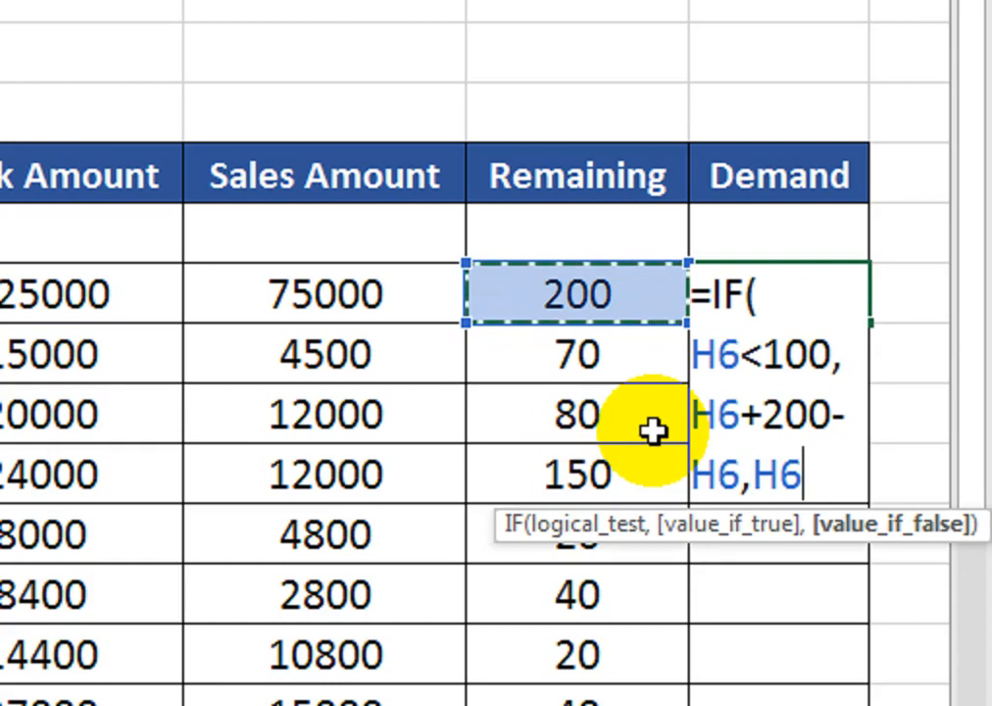
pyautogui.write(')')
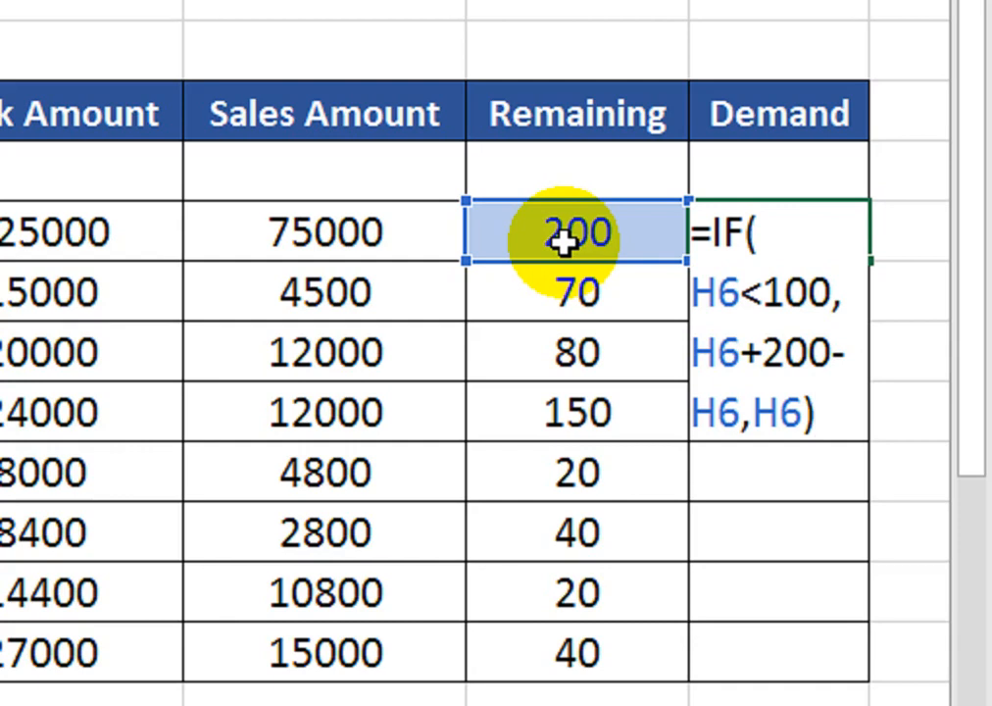
pyautogui.press('Return')
pyautogui.click(844, 232)
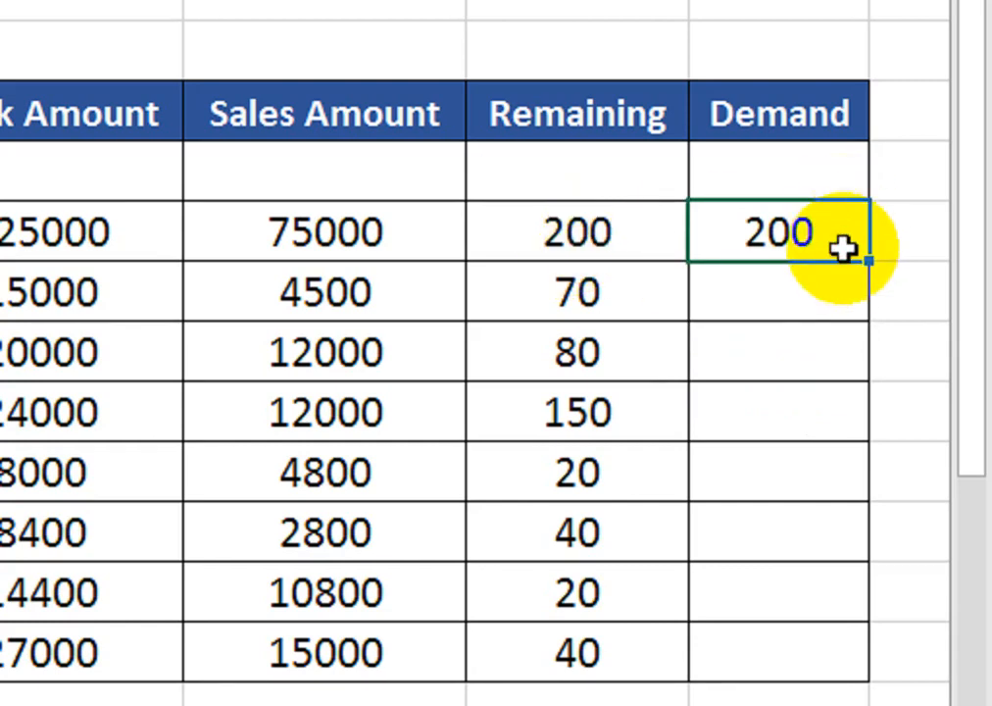
# - Copy the Demand formula from I6 down through I13 and enter the new column header Need in J4
pyautogui.moveTo(871, 262); pyautogui.dragTo(815, 677)
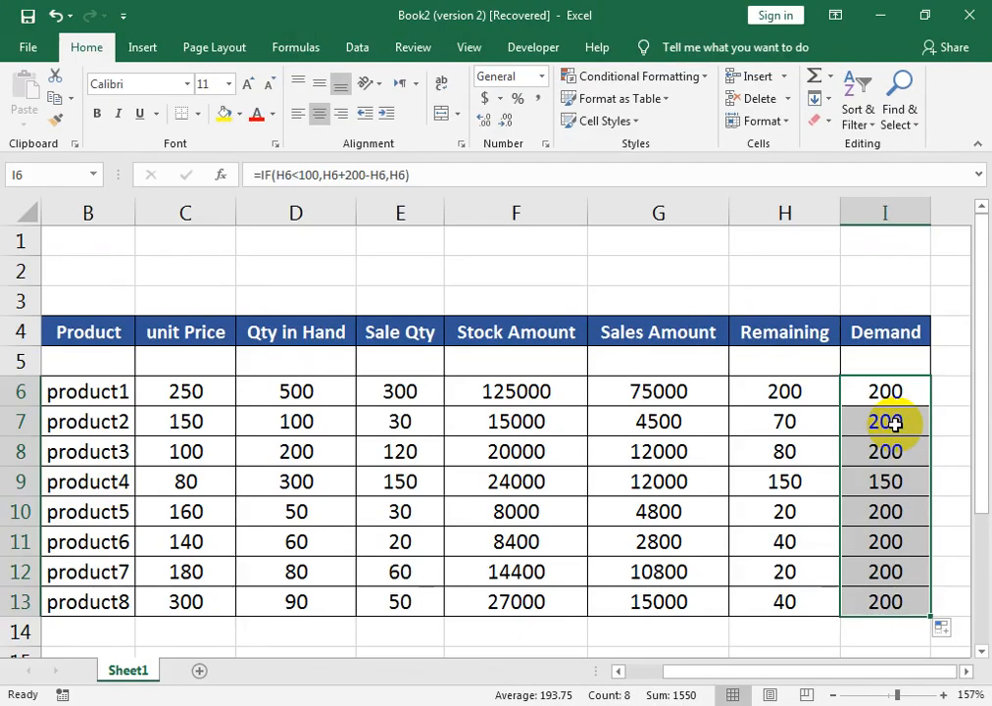
pyautogui.click(938, 337)
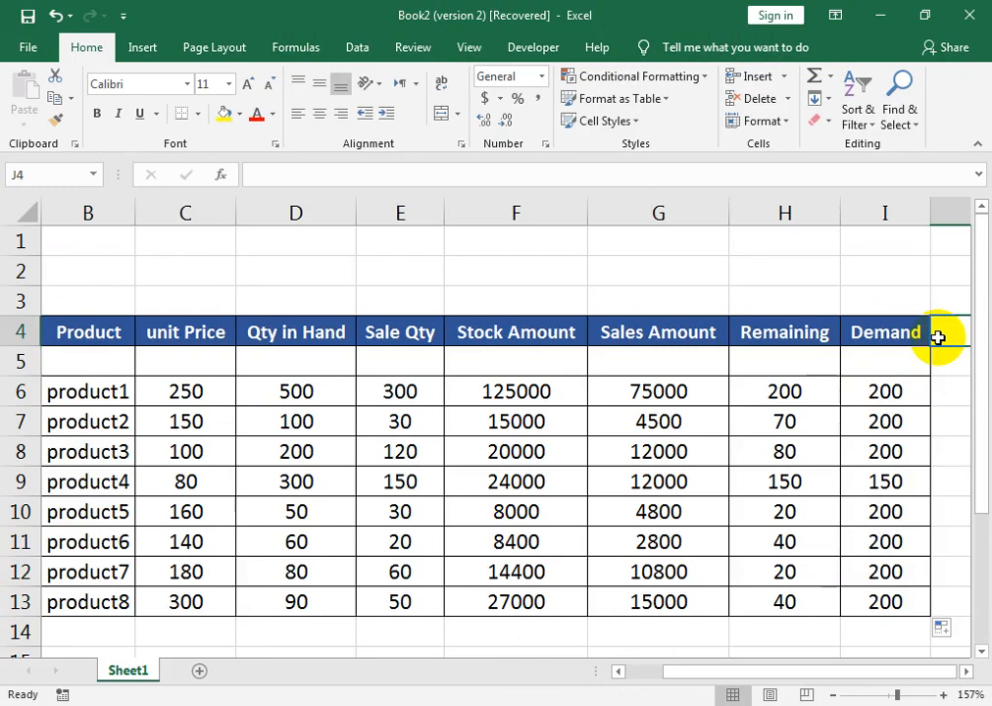
pyautogui.write('NEED')
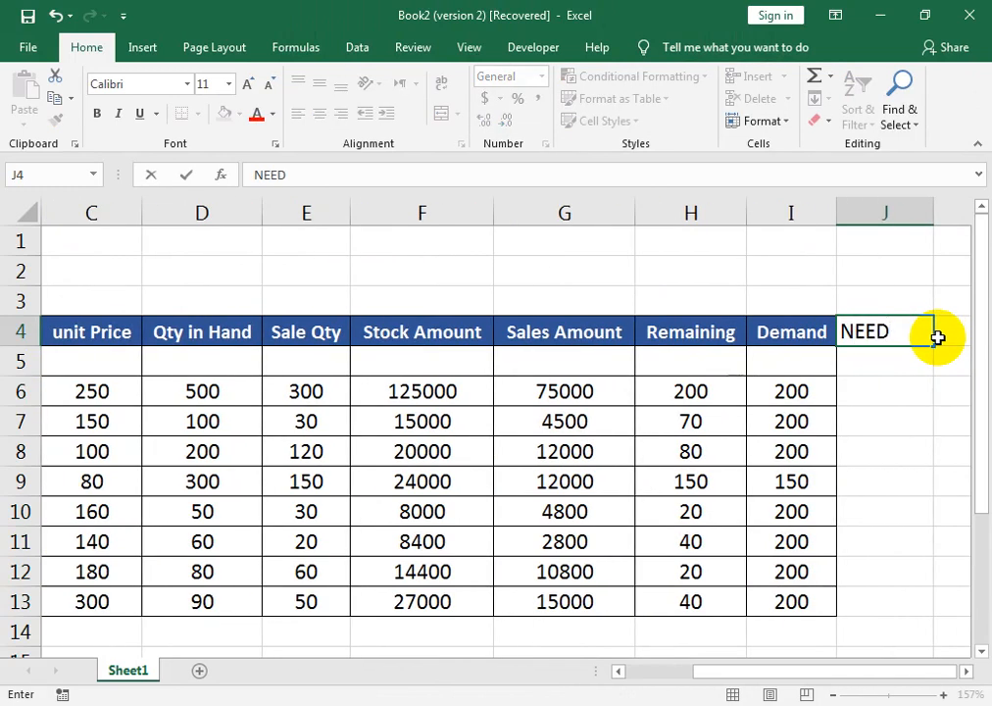
pyautogui.press('BackSpace')
pyautogui.press('BackSpace')
pyautogui.write('eed')
pyautogui.press('Return')
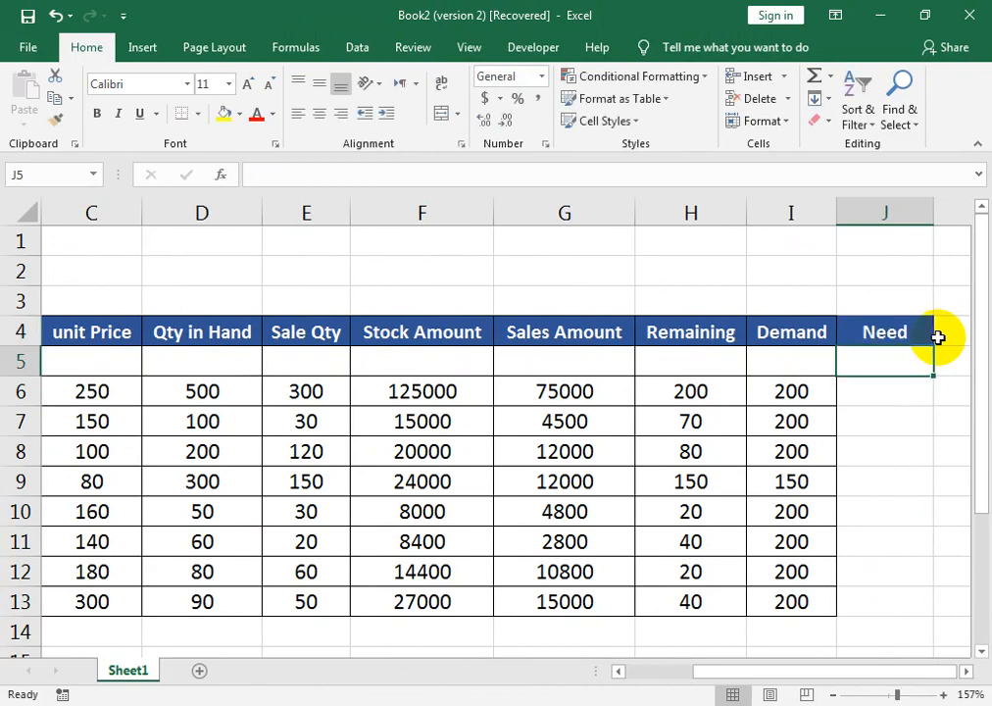
# - Calculate product1's need in J6 with the formula =I6-H6
pyautogui.press('Down')
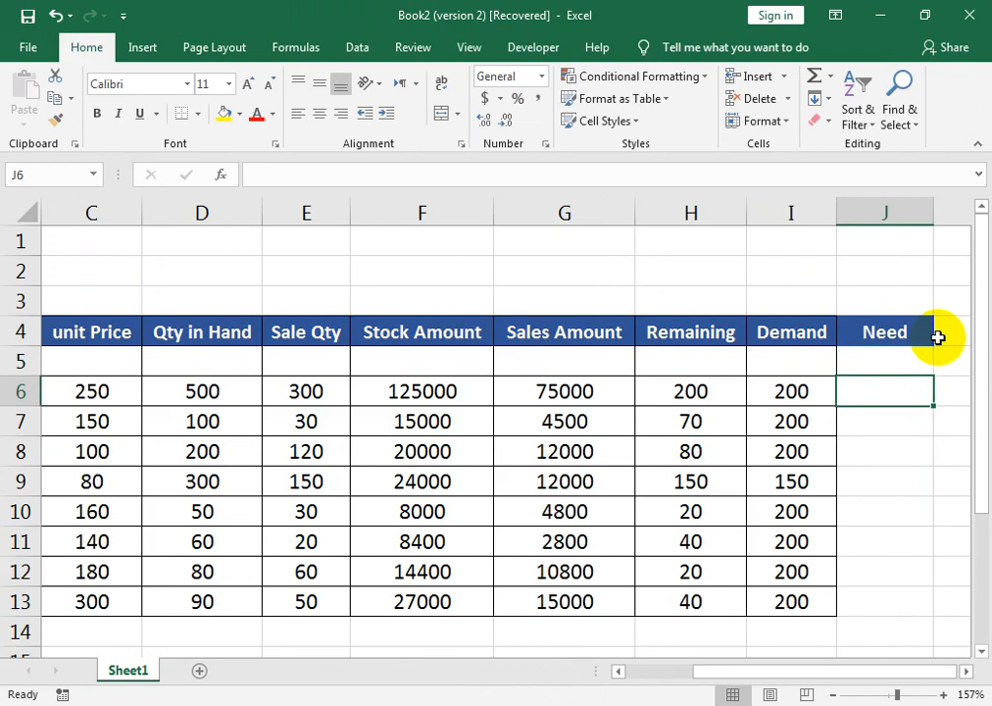
pyautogui.write('=')
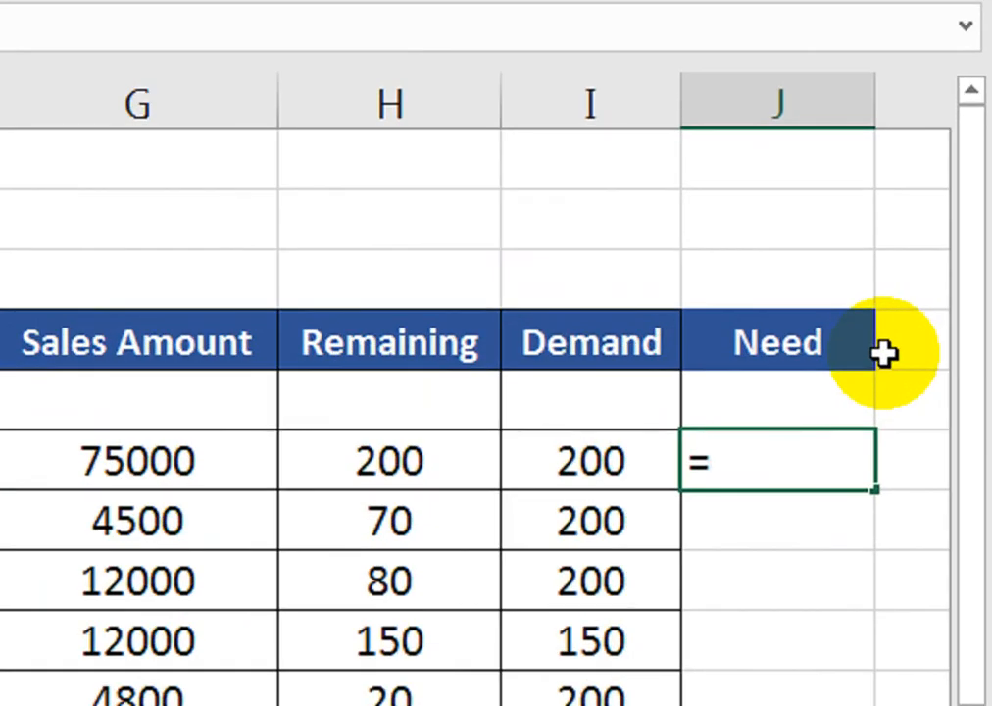
pyautogui.press('Left')
pyautogui.write('-')
pyautogui.press('Left')
pyautogui.press('Left')
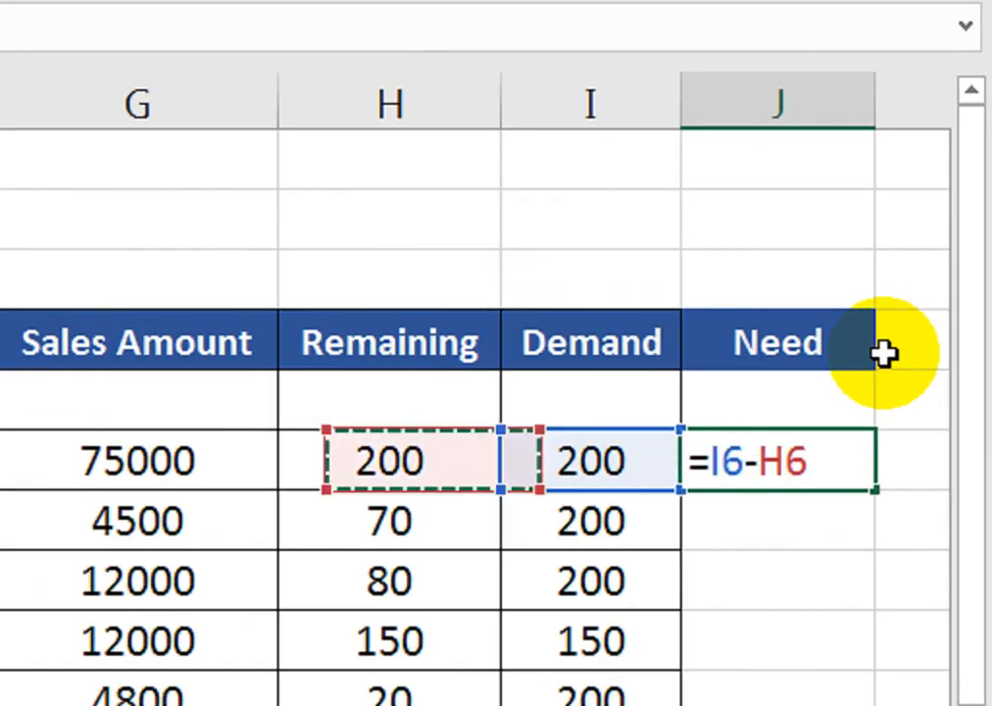
pyautogui.press('Return')
pyautogui.press('Up')
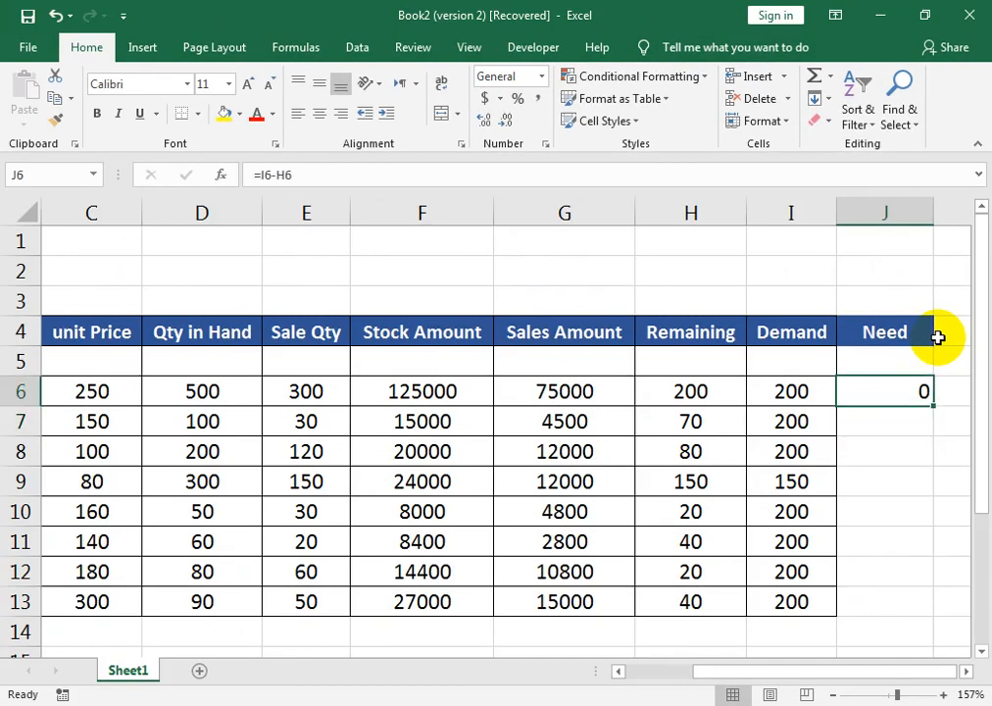
# - Fill the Need formula from J6 down through J13
pyautogui.hotkey('shift', 'Down')
pyautogui.hotkey('shift', 'Down')
pyautogui.hotkey('shift', 'Down')
pyautogui.hotkey('shift', 'Down')
pyautogui.hotkey('shift', 'Down')
pyautogui.hotkey('shift', 'Down')
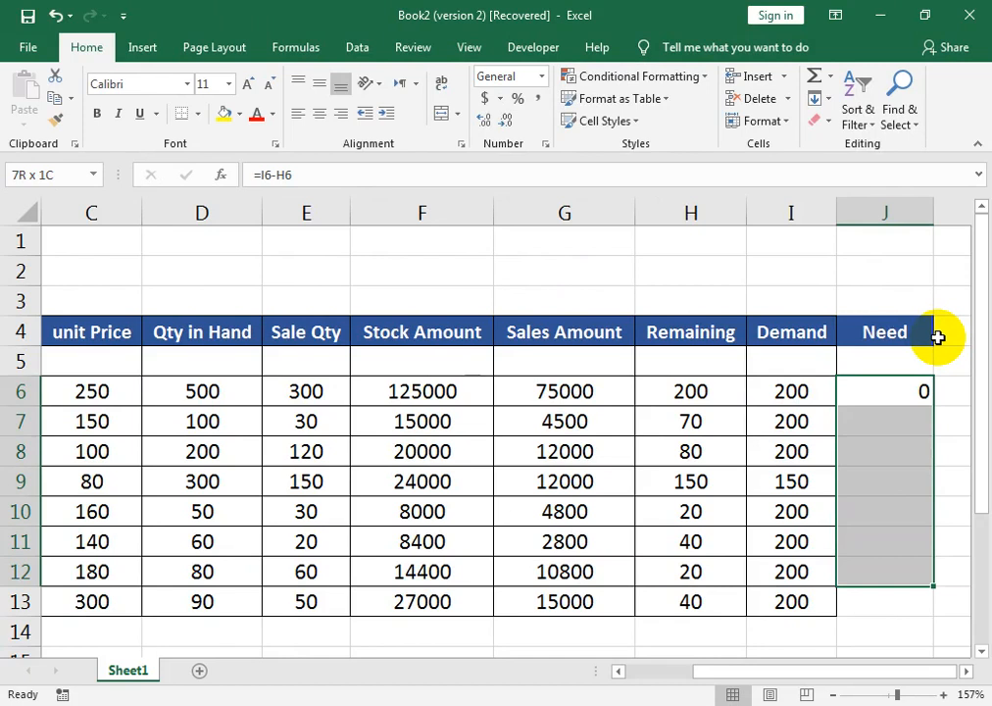
pyautogui.hotkey('shift', 'Down')
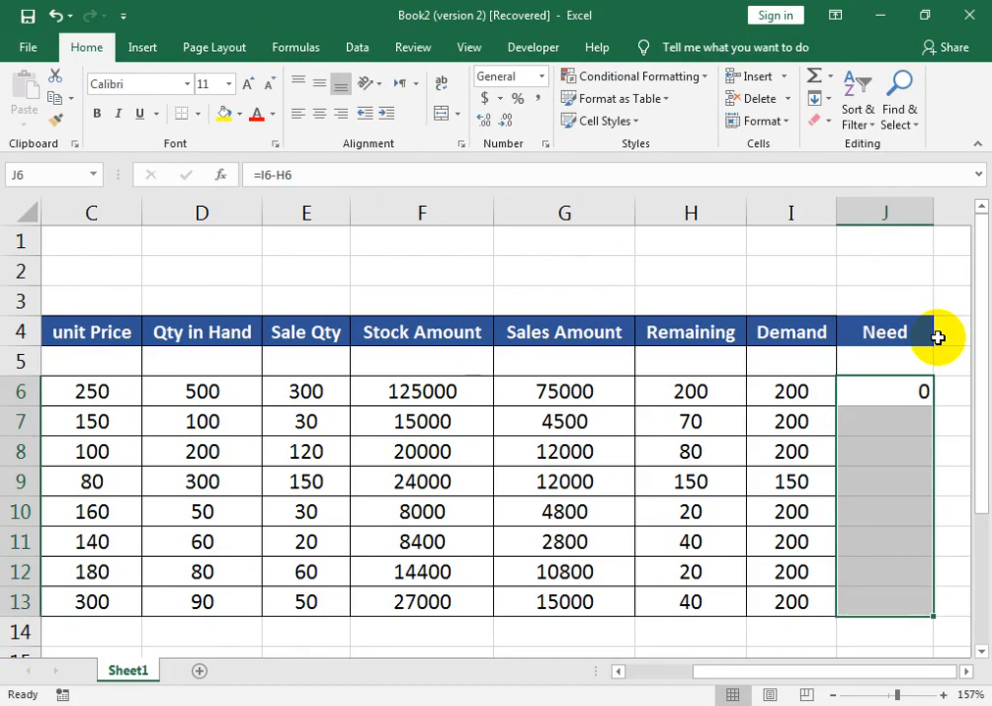
pyautogui.hotkey('ctrl', 's')
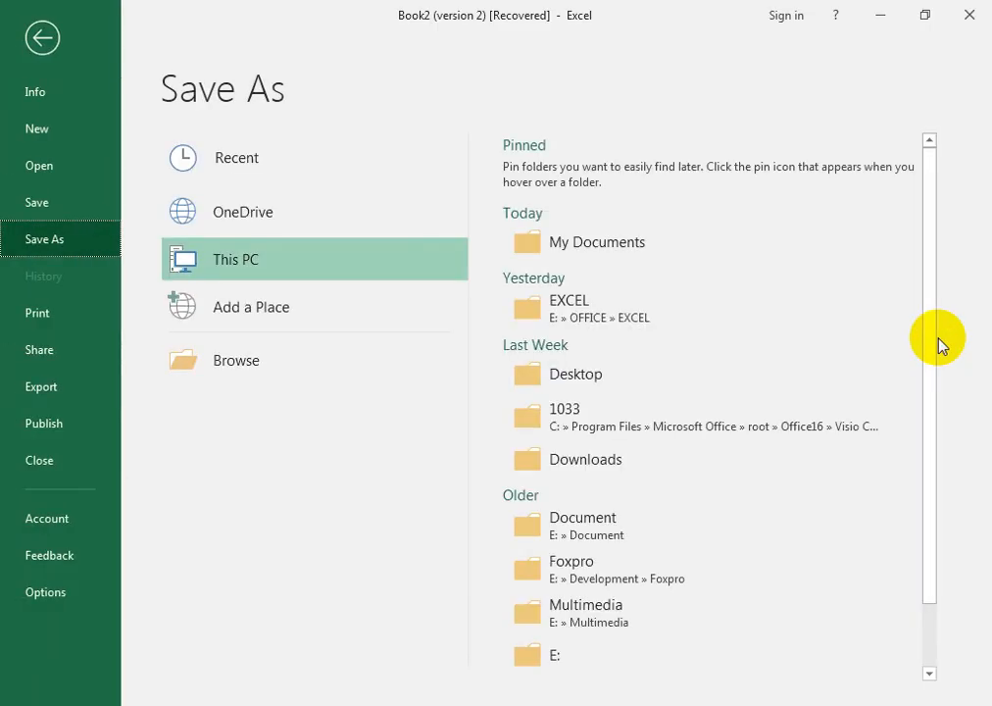
pyautogui.press('Escape')
pyautogui.hotkey('ctrl', 'd')
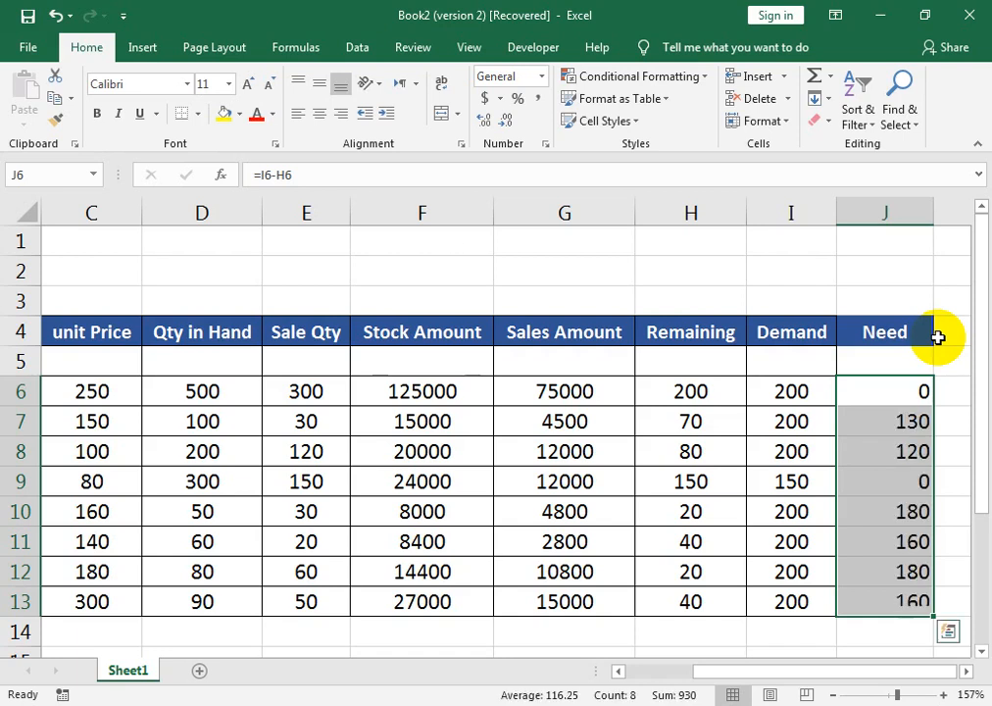
# - Apply all borders to the Need column cells J5:J13 and centre the data in A6:J13 horizontally
pyautogui.click(195, 114)
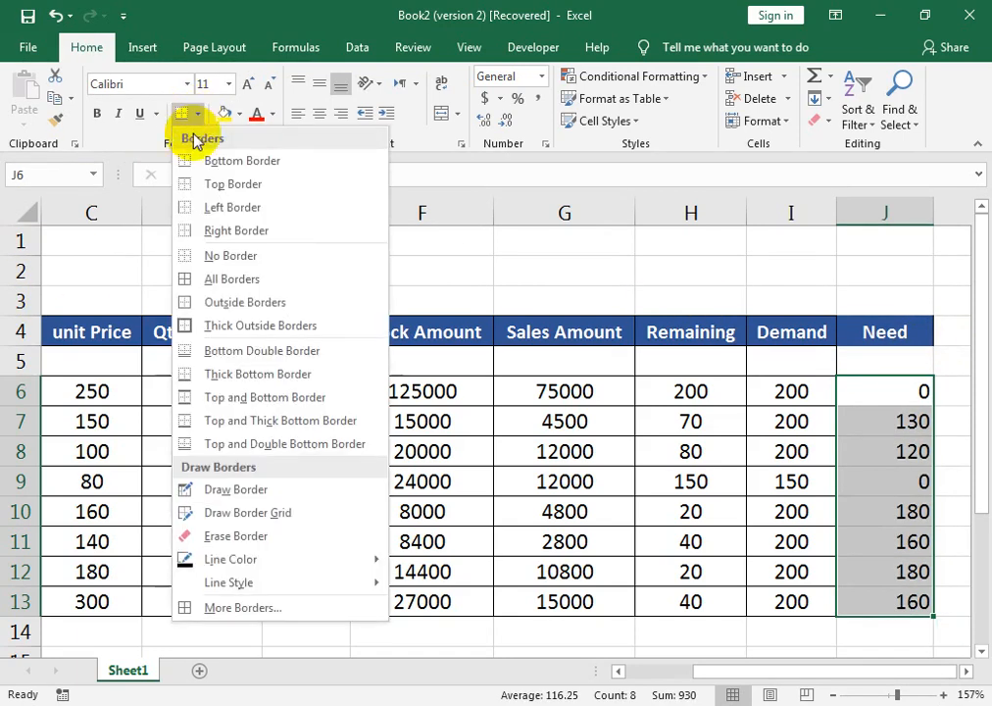
pyautogui.click(191, 279)
pyautogui.click(887, 363)
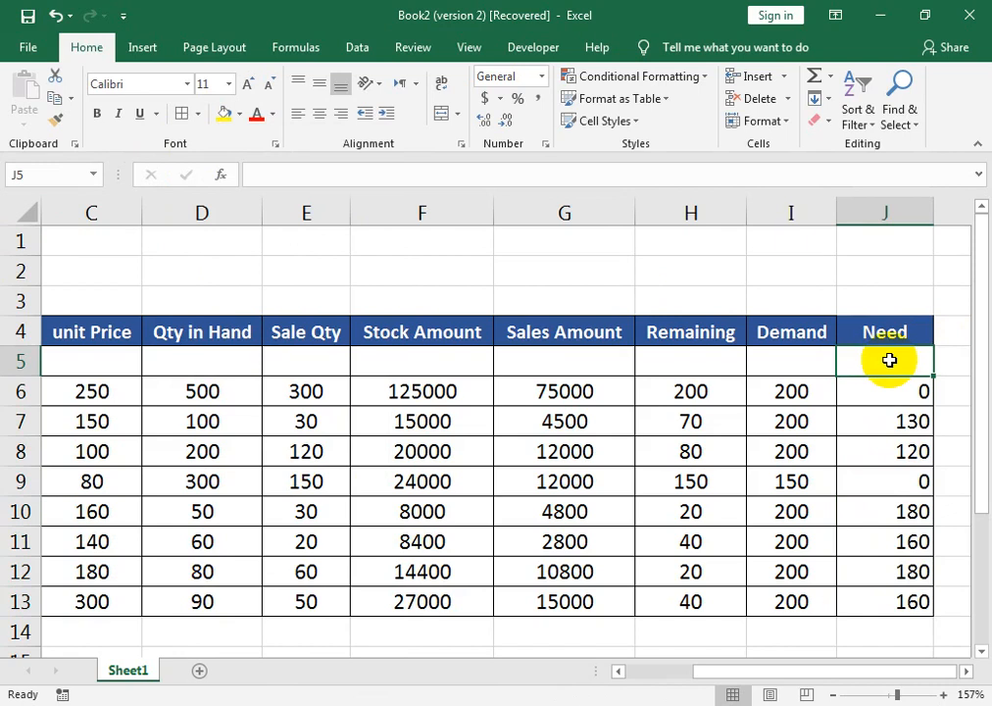
pyautogui.click(183, 118)
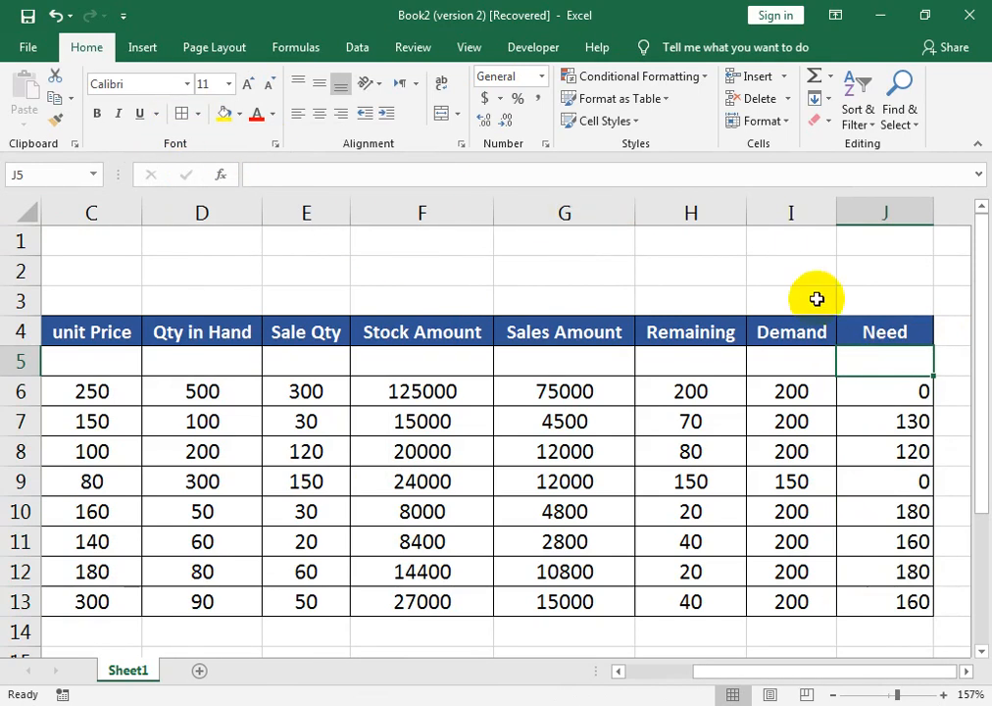
pyautogui.moveTo(877, 381); pyautogui.dragTo(29, 598)
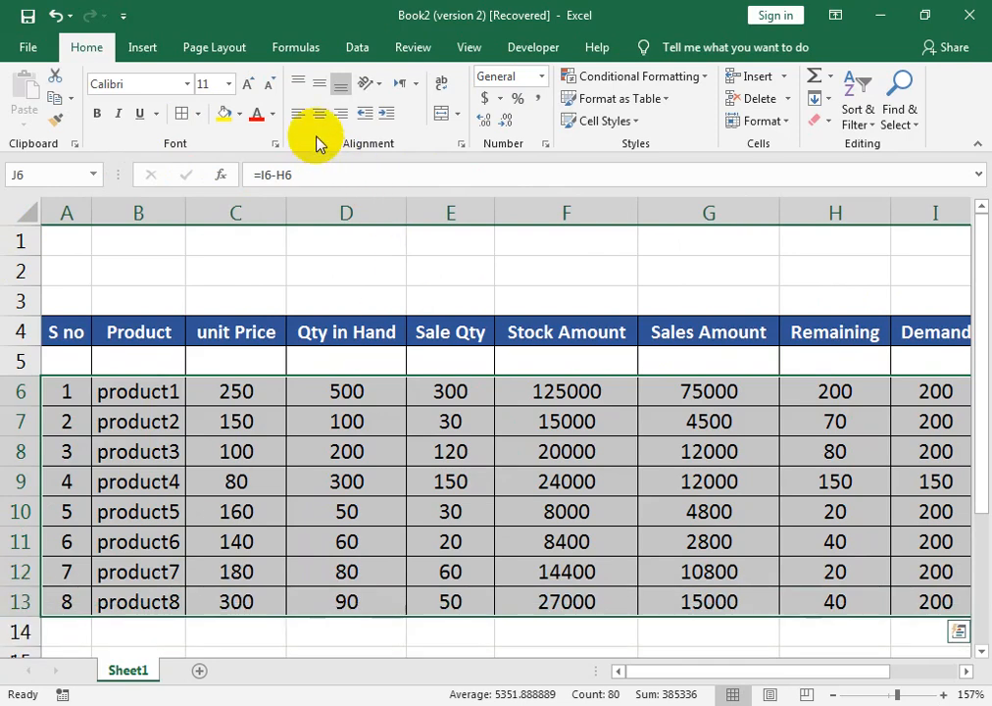
pyautogui.click(320, 114)
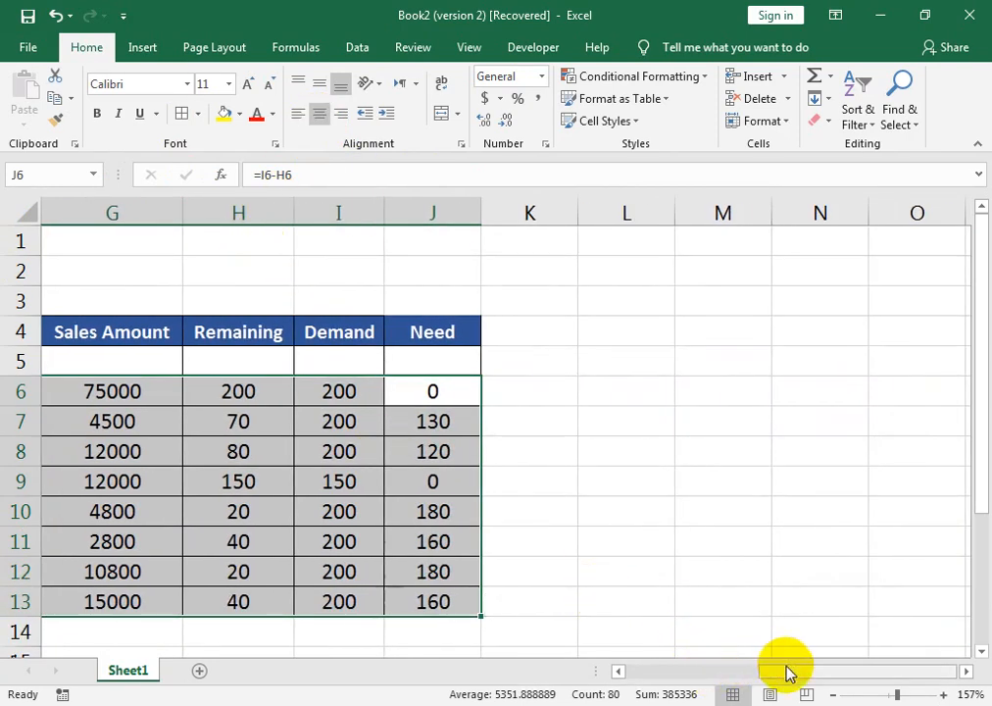
# - Zoom the sheet to fit the range A1:J13
pyautogui.moveTo(435, 247); pyautogui.dragTo(37, 600)
pyautogui.click(469, 47)
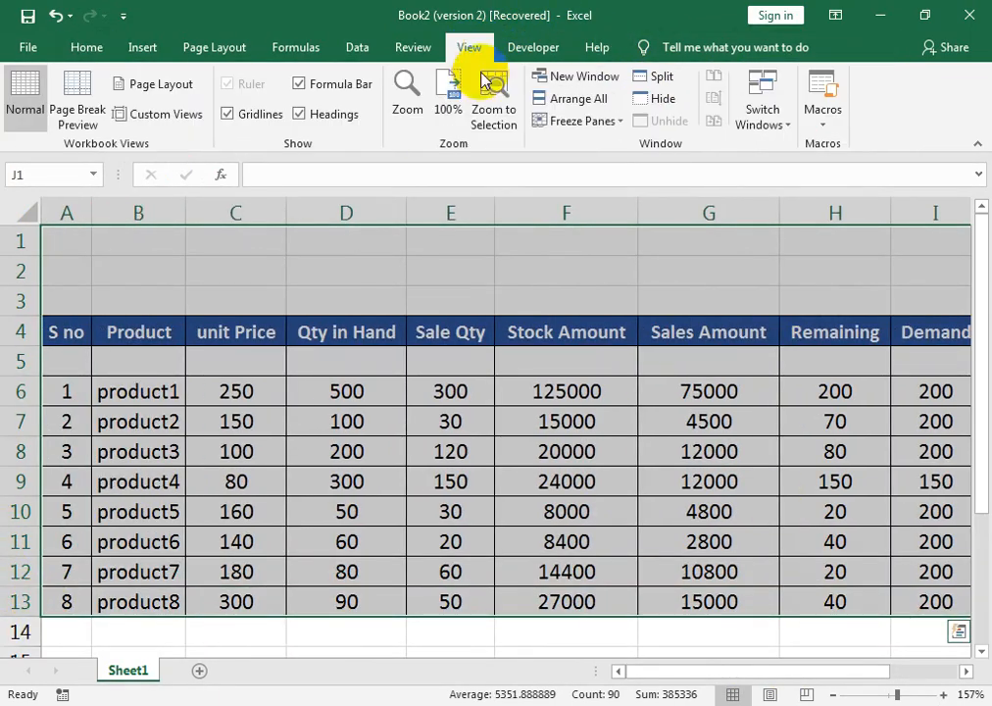
pyautogui.click(493, 106)
pyautogui.click(414, 291)
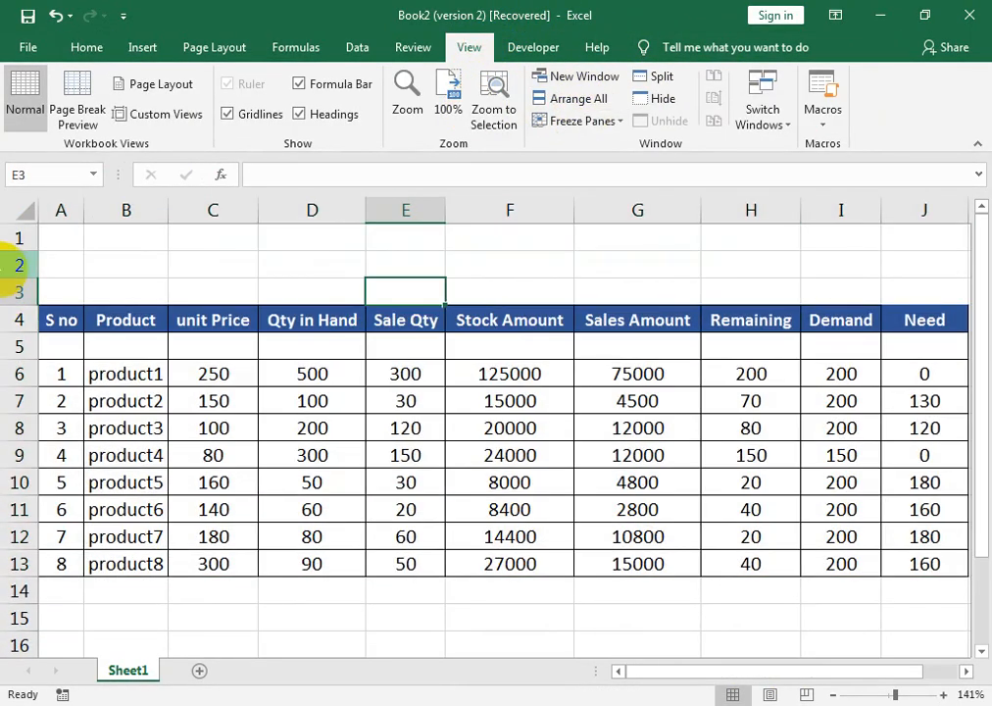
# - Insert a new row at row 2 and merge and centre the cells A2:J3
pyautogui.click(30, 268)
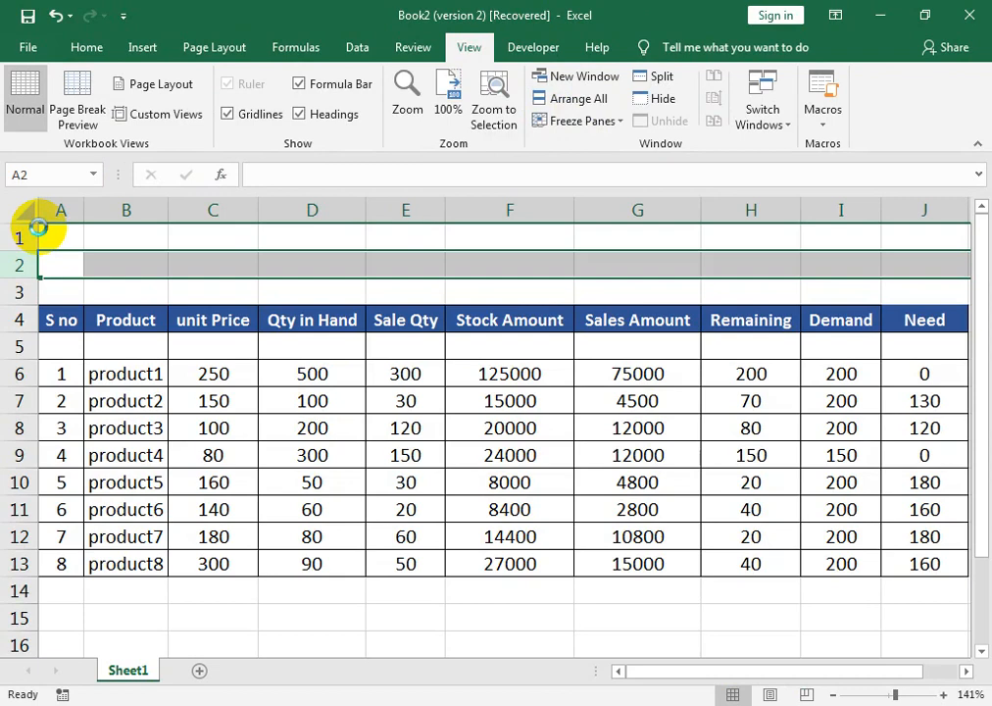
pyautogui.hotkey('ctrl', 'shift', '+')
pyautogui.moveTo(45, 265); pyautogui.dragTo(922, 290)
pyautogui.click(87, 49)
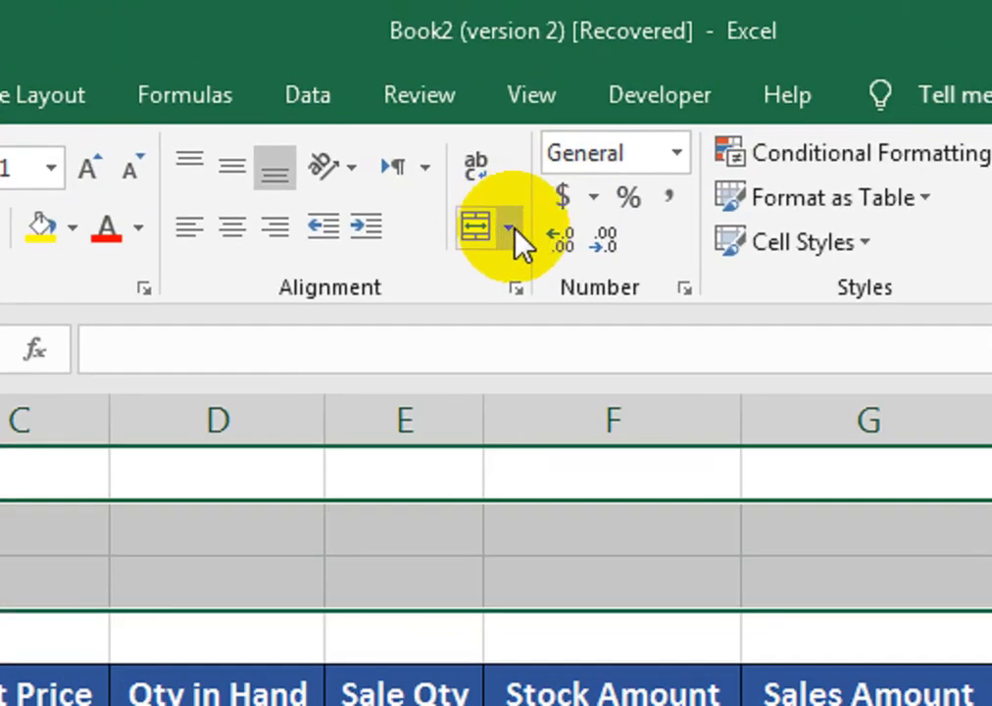
pyautogui.click(482, 190)
pyautogui.click(492, 225)
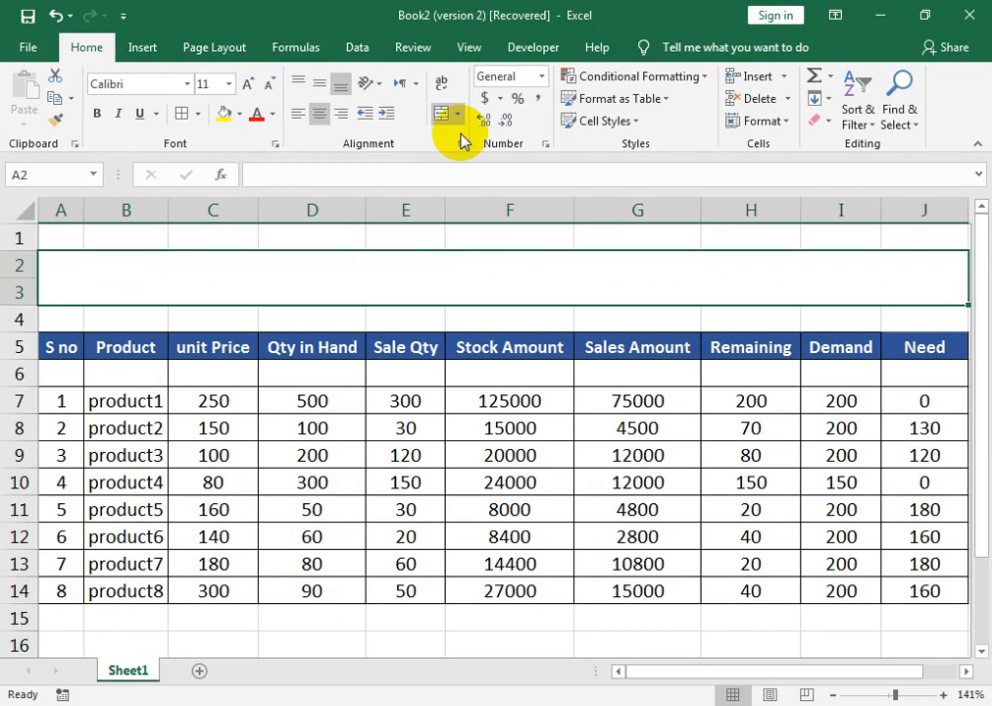
# - Enter the title Stock Control For Mart in the merged cell A2
pyautogui.write('Stock')
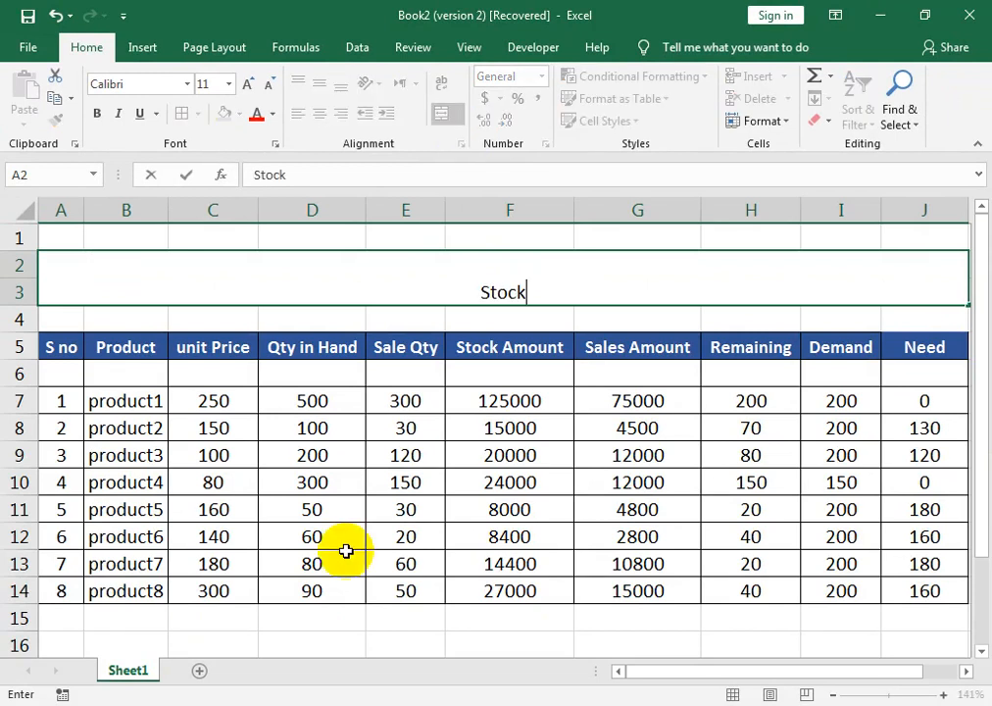
pyautogui.write(' Cont')
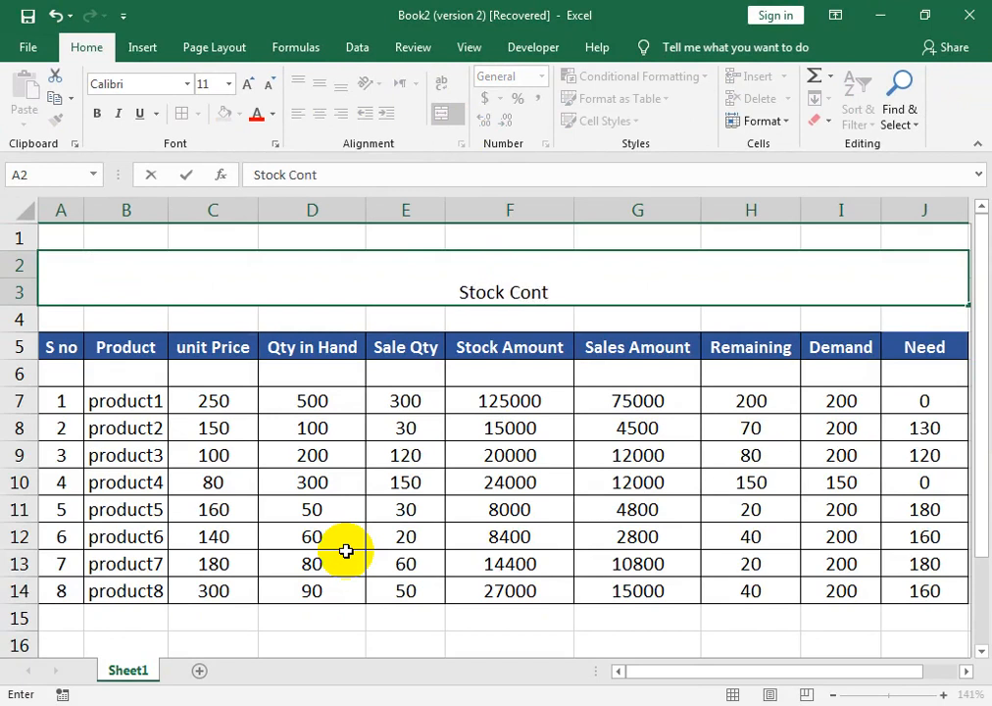
pyautogui.write('rol Fo')
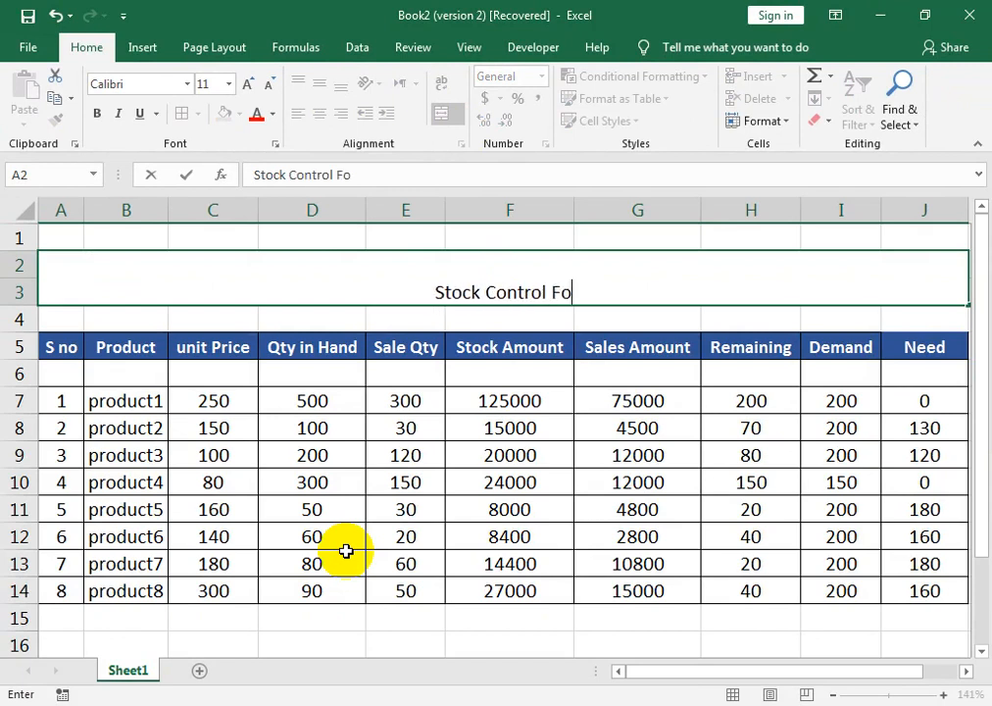
pyautogui.write('r Mart')
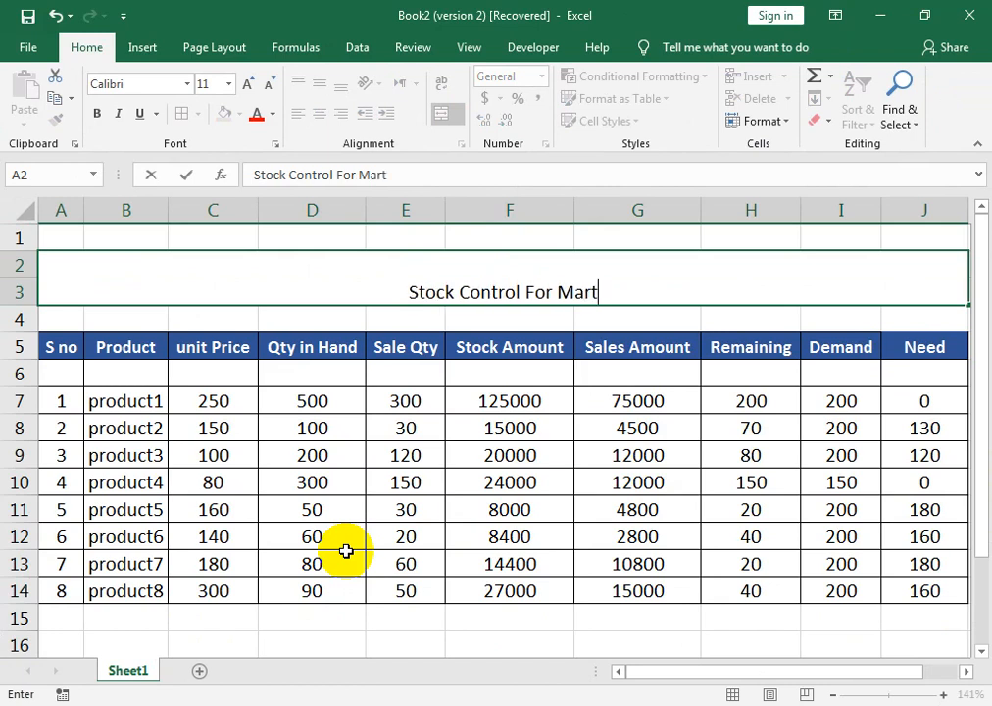
pyautogui.click(387, 373)
# - Make the title in A2 italic and bold and align it vertically to the middle
pyautogui.click(394, 284)
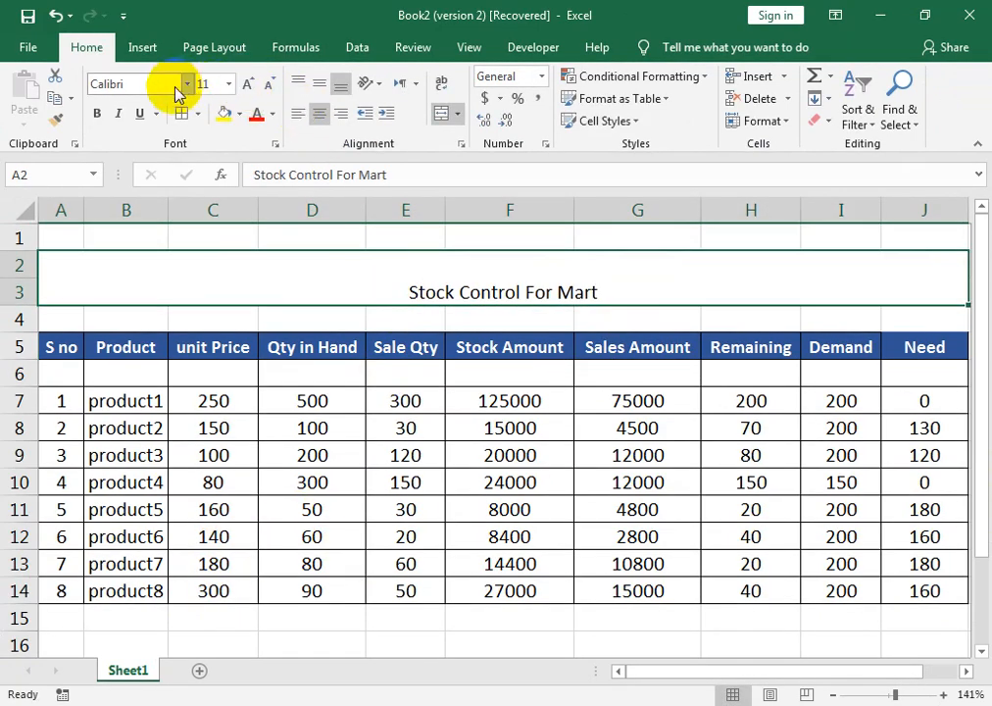
pyautogui.click(120, 115)
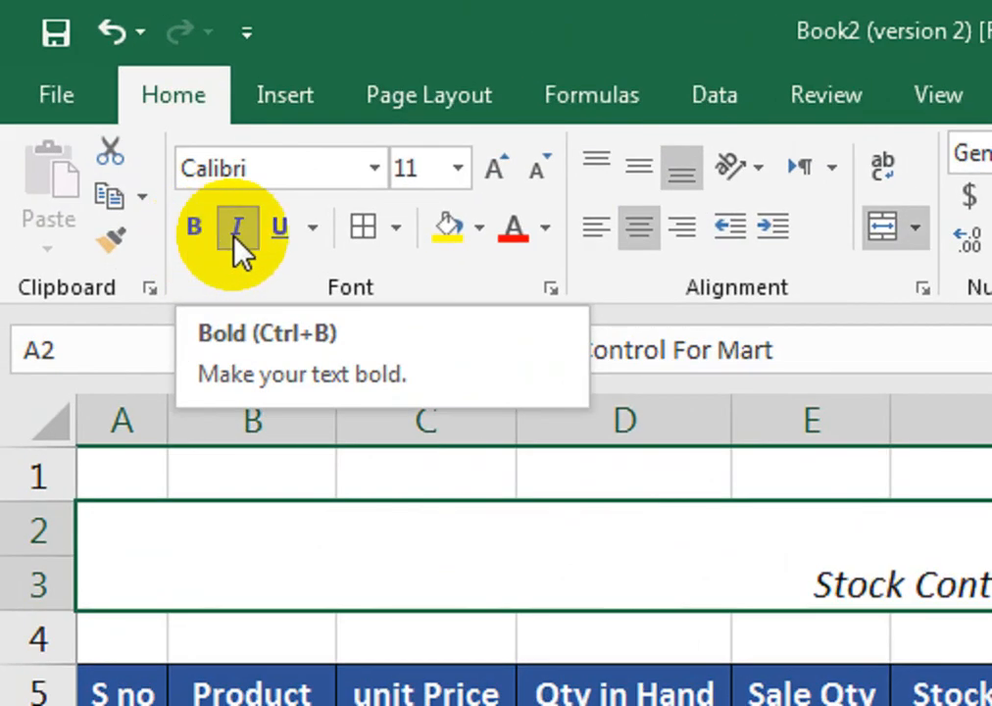
pyautogui.click(99, 117)
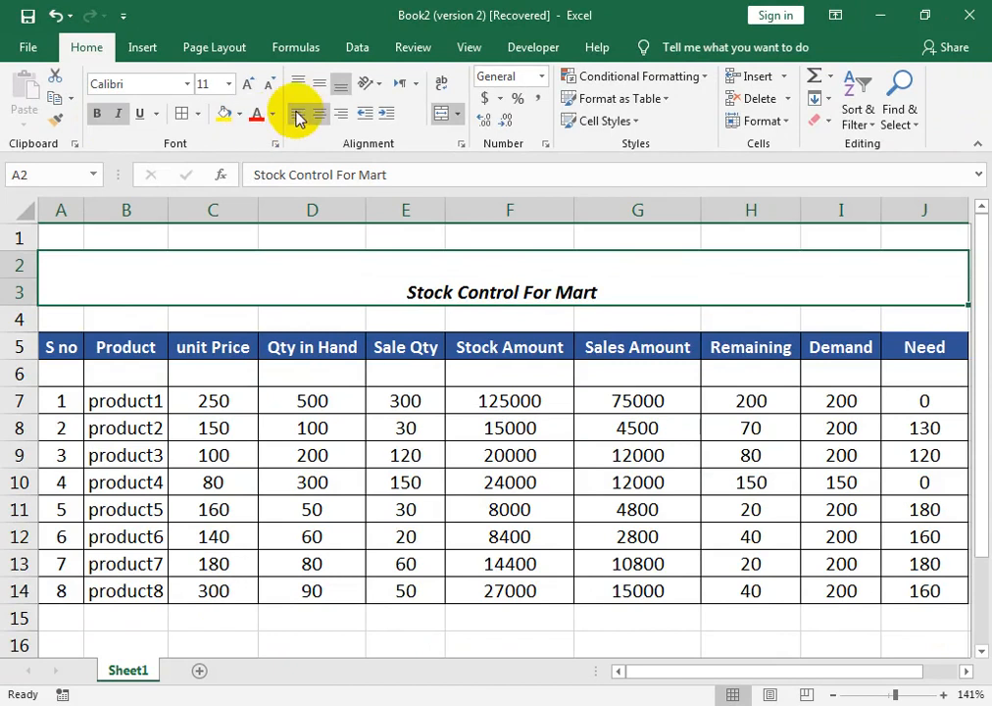
pyautogui.click(319, 85)
# - Increase the title's font size to 48
pyautogui.click(245, 88)
pyautogui.click(246, 88)
pyautogui.click(245, 89)
pyautogui.click(245, 88)
pyautogui.click(246, 89)
pyautogui.click(246, 88)
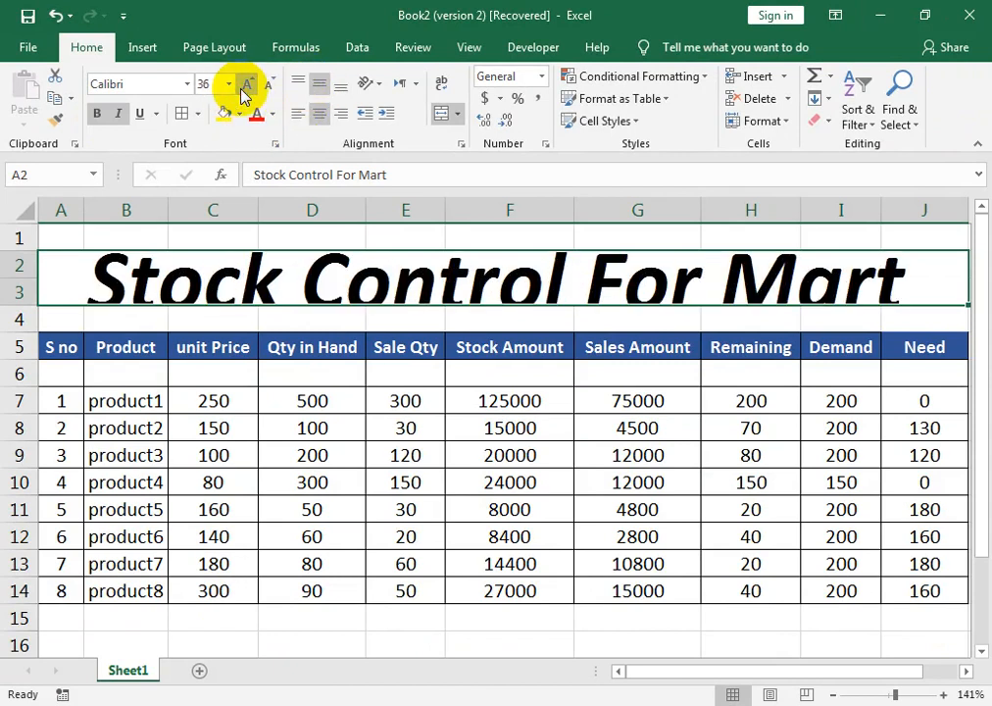
# - Increase the height of rows 2 and 3 together so the large title fits
pyautogui.click(26, 268)
pyautogui.moveTo(25, 267); pyautogui.dragTo(20, 316)
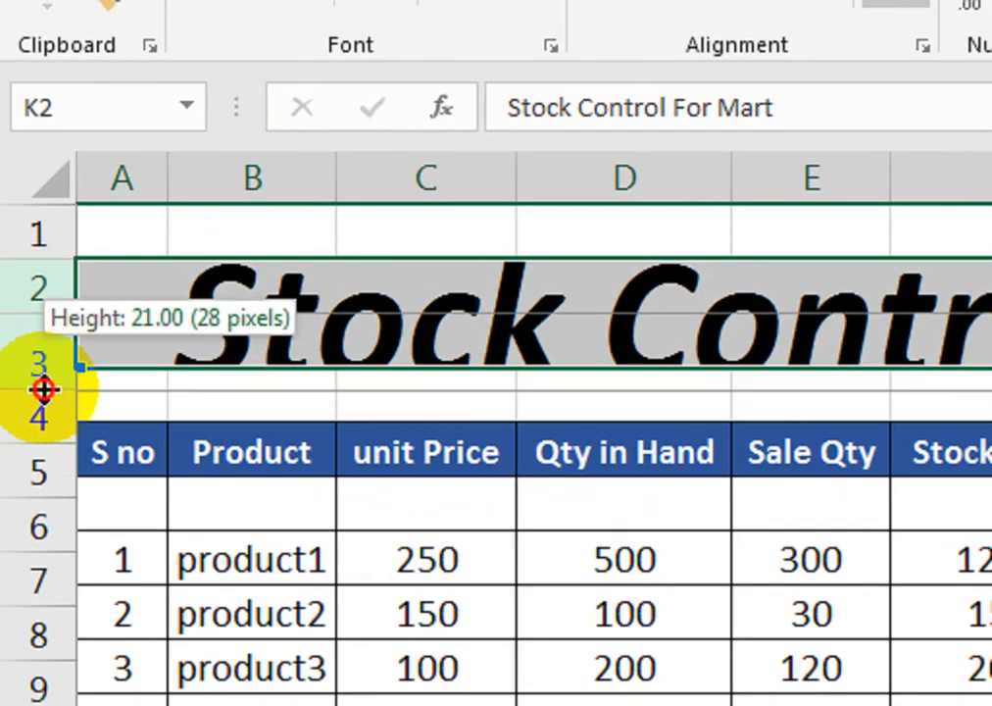
pyautogui.moveTo(44, 389); pyautogui.dragTo(34, 389)
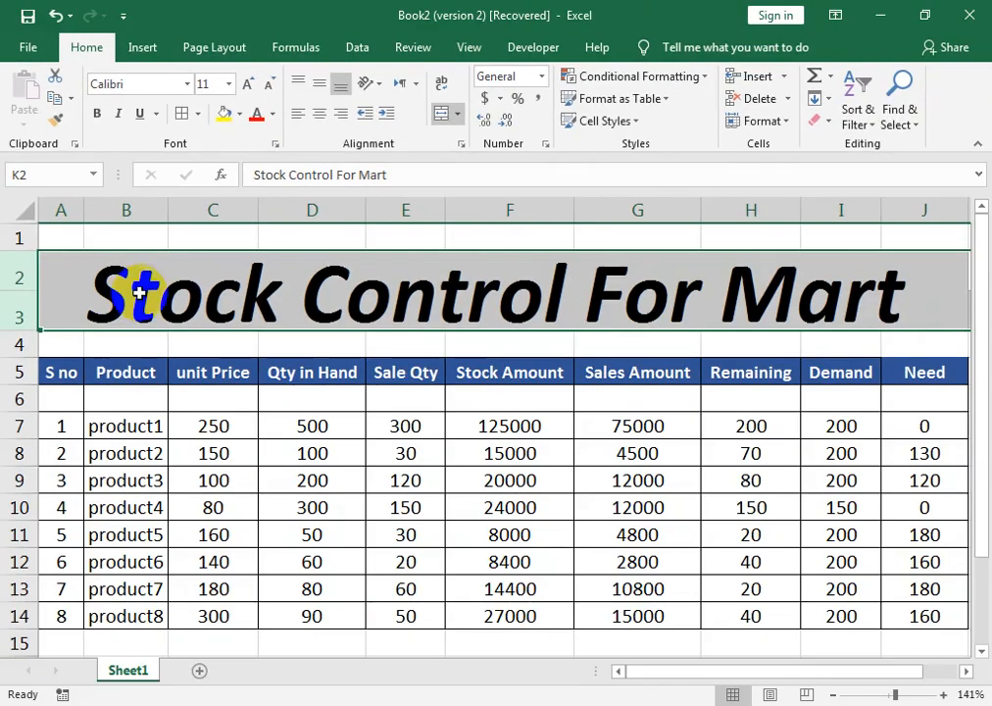
# - Fill the title cell with the darkest blue theme shade and set its text colour to white
pyautogui.click(281, 326)
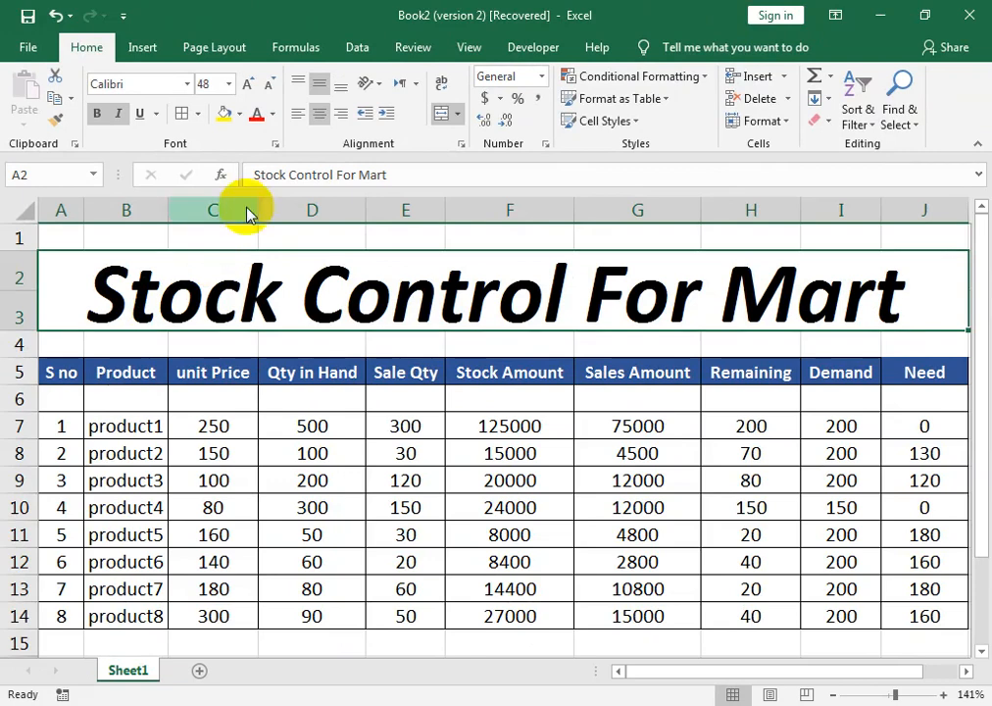
pyautogui.click(240, 114)
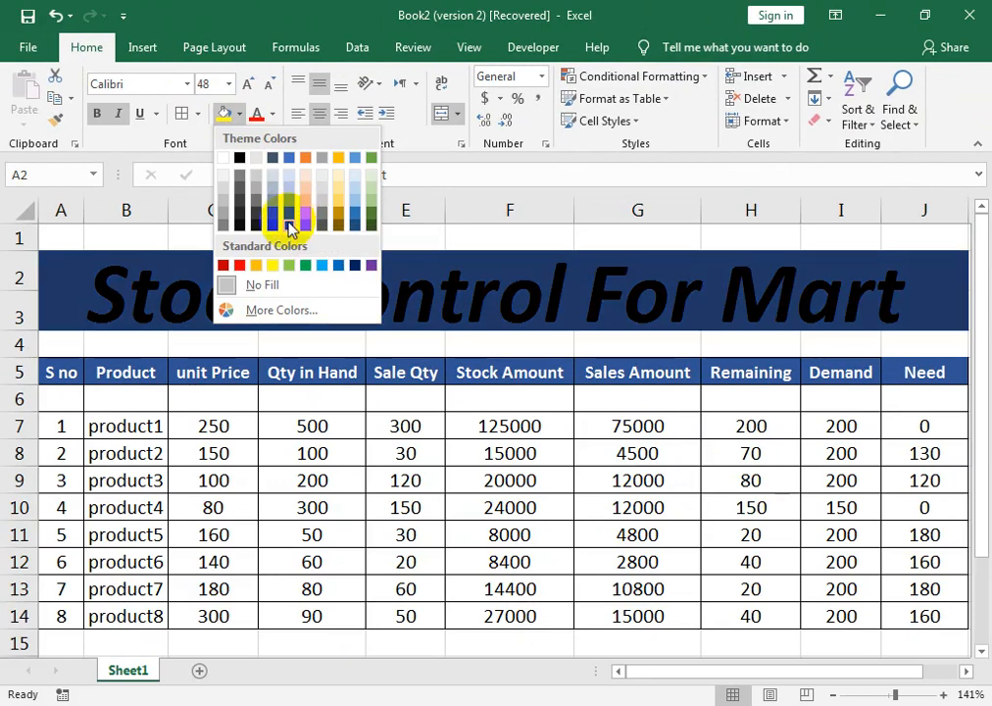
pyautogui.click(289, 225)
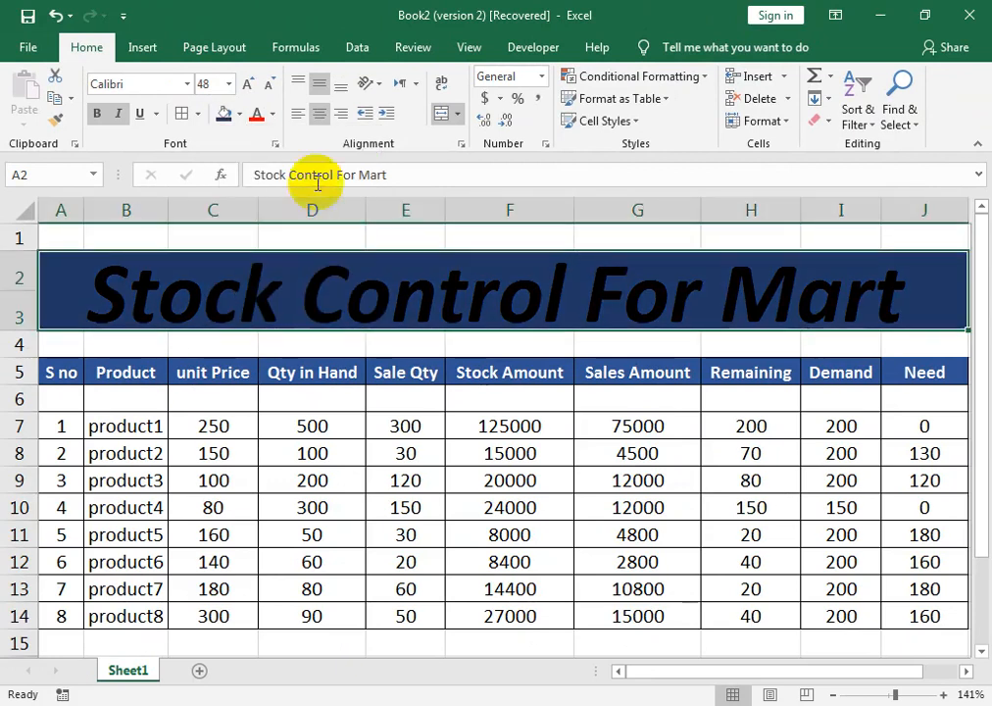
pyautogui.click(272, 114)
pyautogui.click(253, 182)
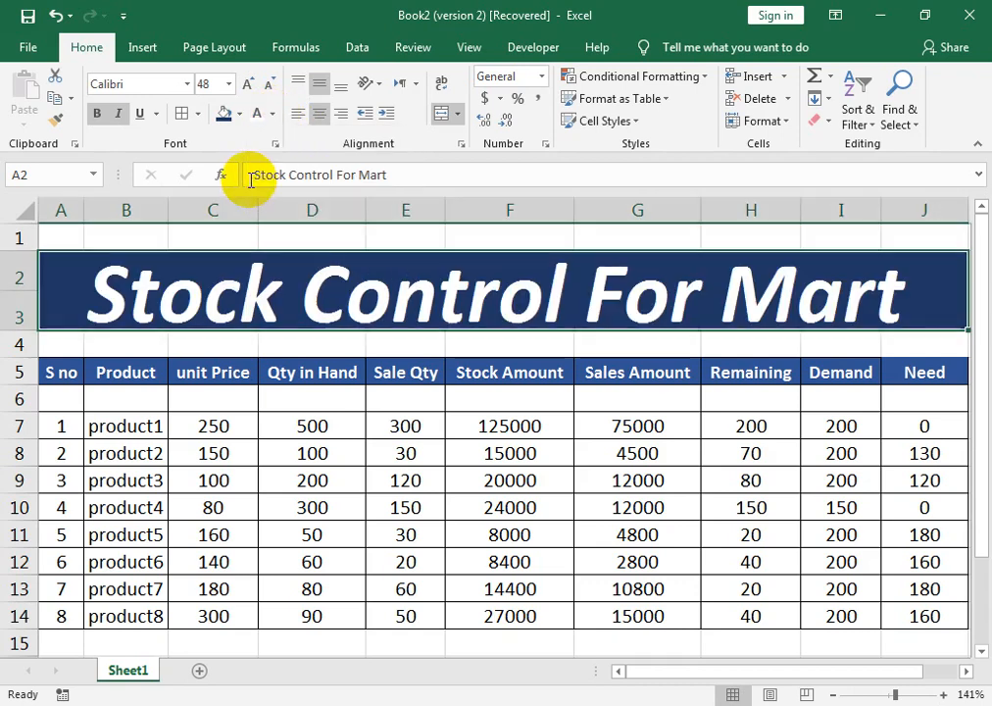
# - Reduce the title's font size to 36 and keep its text bold
pyautogui.click(97, 115)
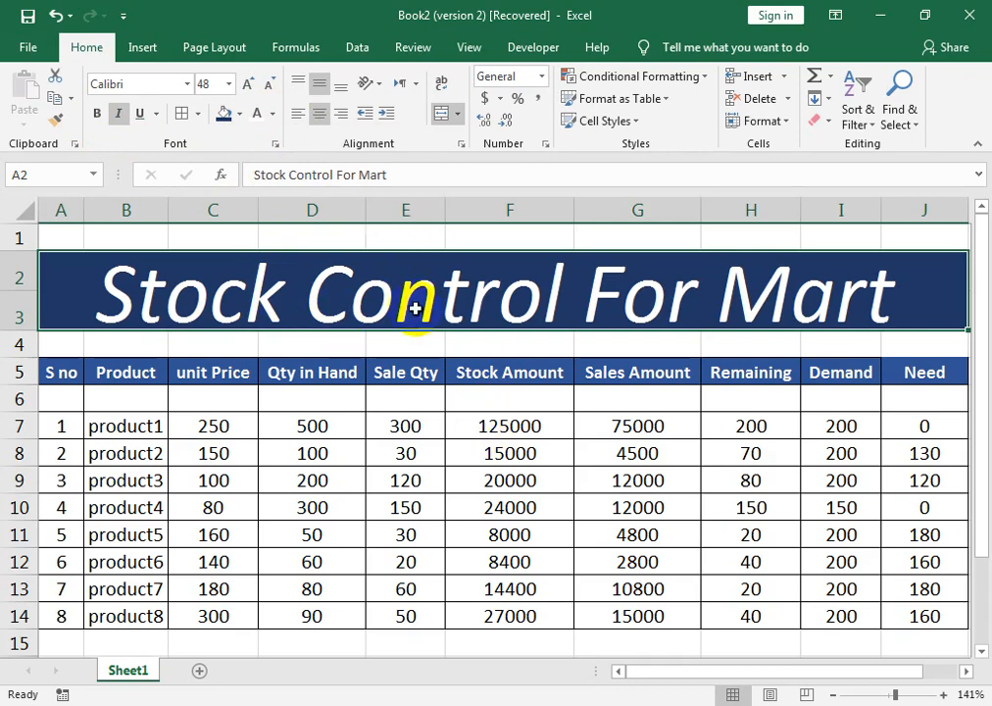
pyautogui.click(266, 84)
pyautogui.click(250, 389)
pyautogui.click(266, 287)
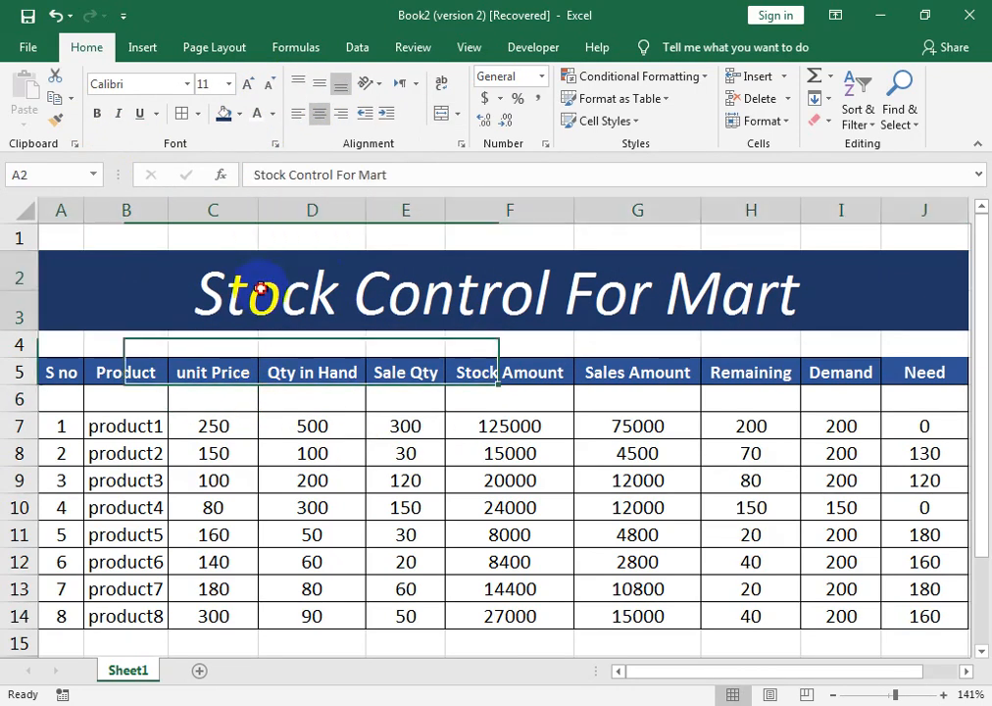
pyautogui.click(97, 115)
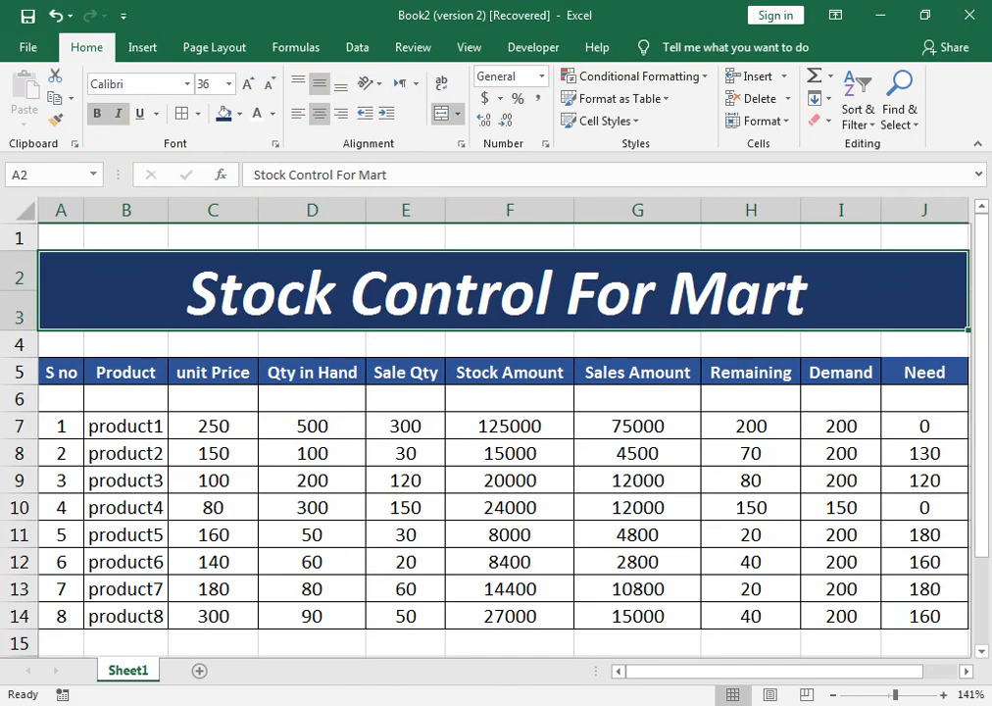